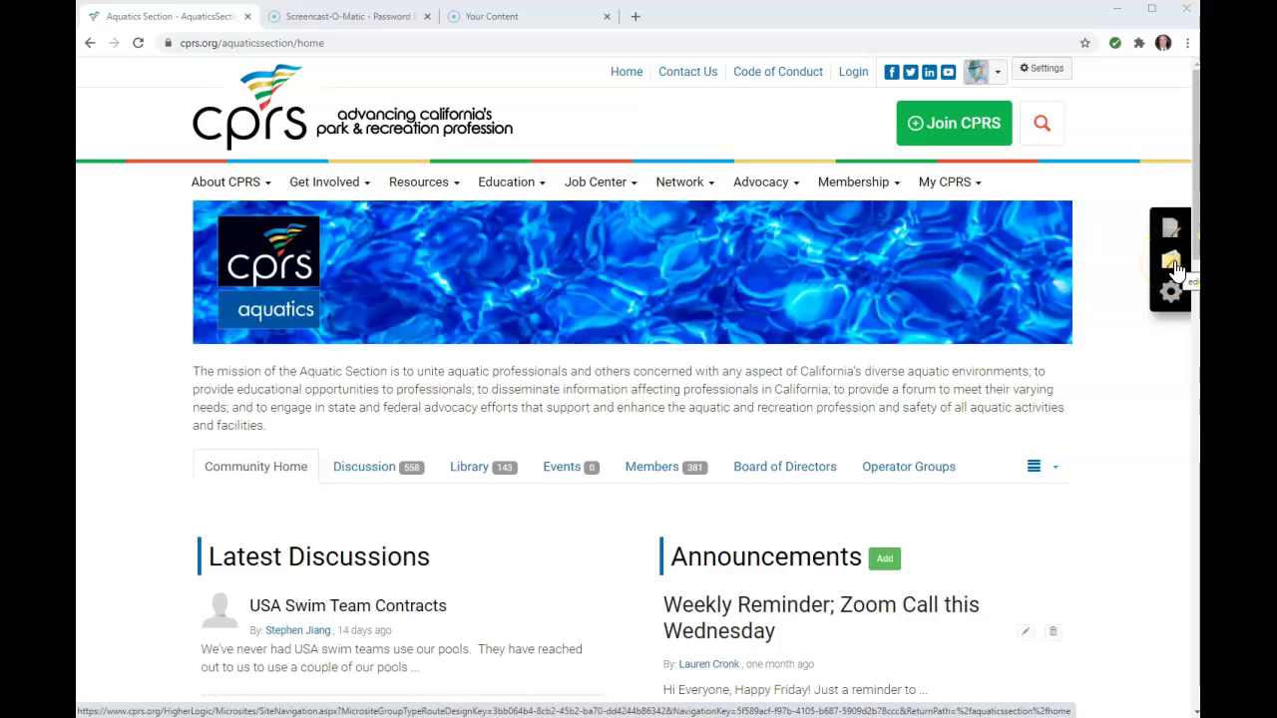
Show the AquaticsSection navigation tree with Home collapsed, down to Text Links at Bottom
click(1176, 264)
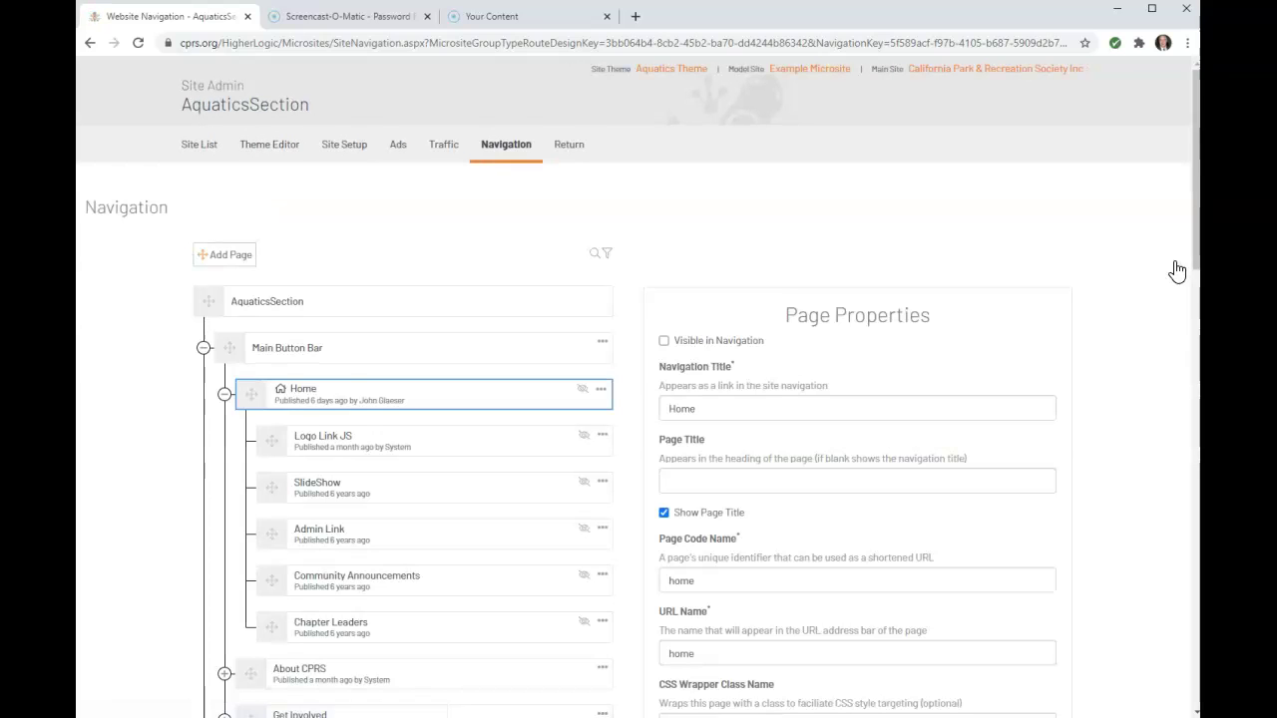
click(224, 394)
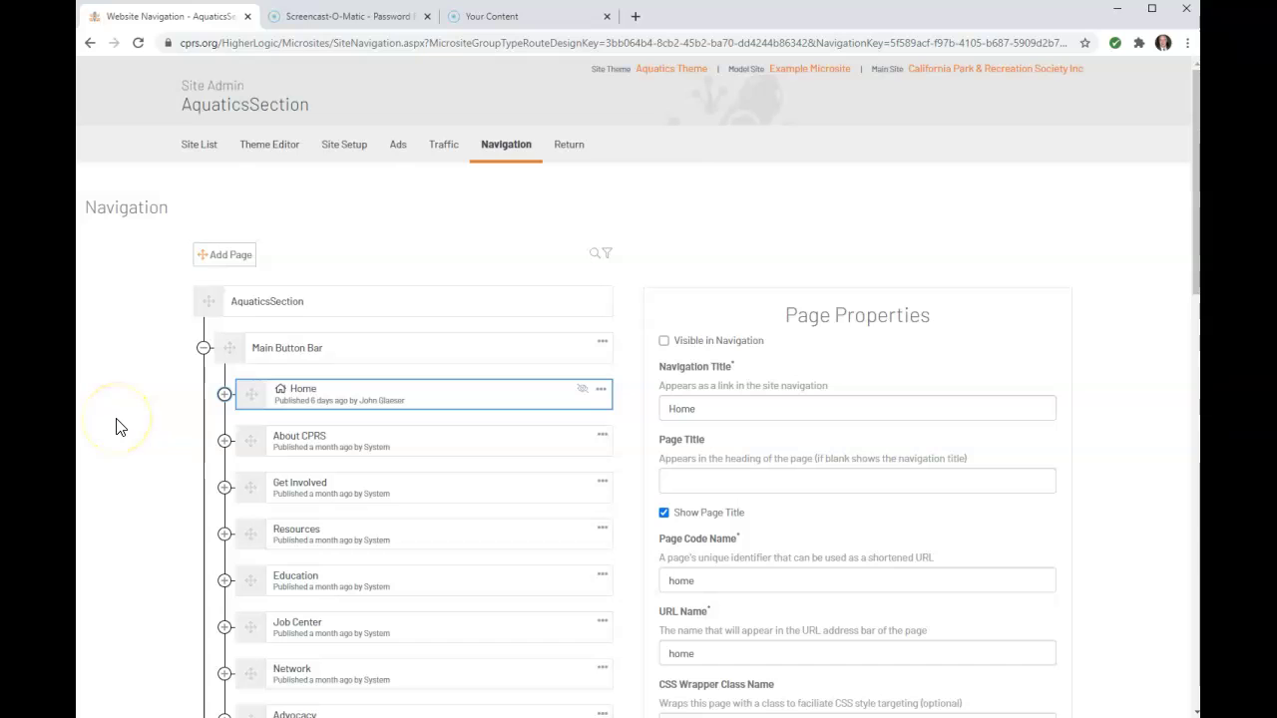
scroll(116, 427, down, 6)
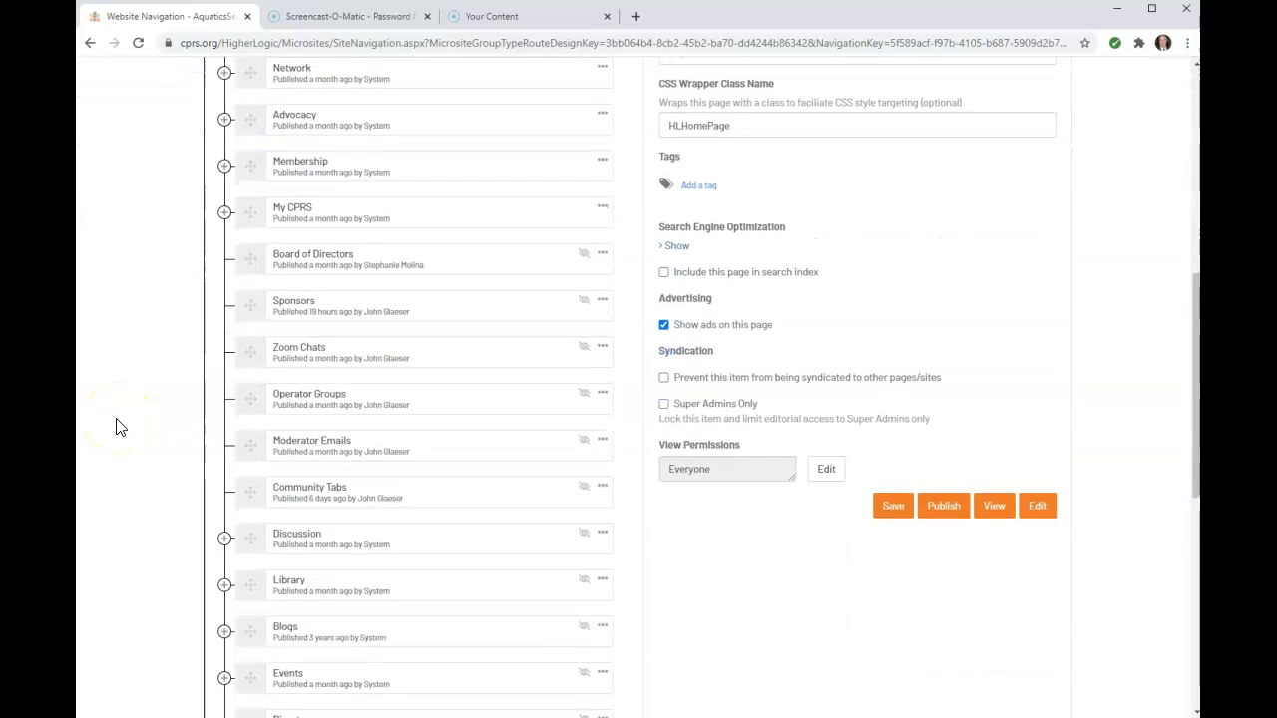
scroll(116, 427, down, 3)
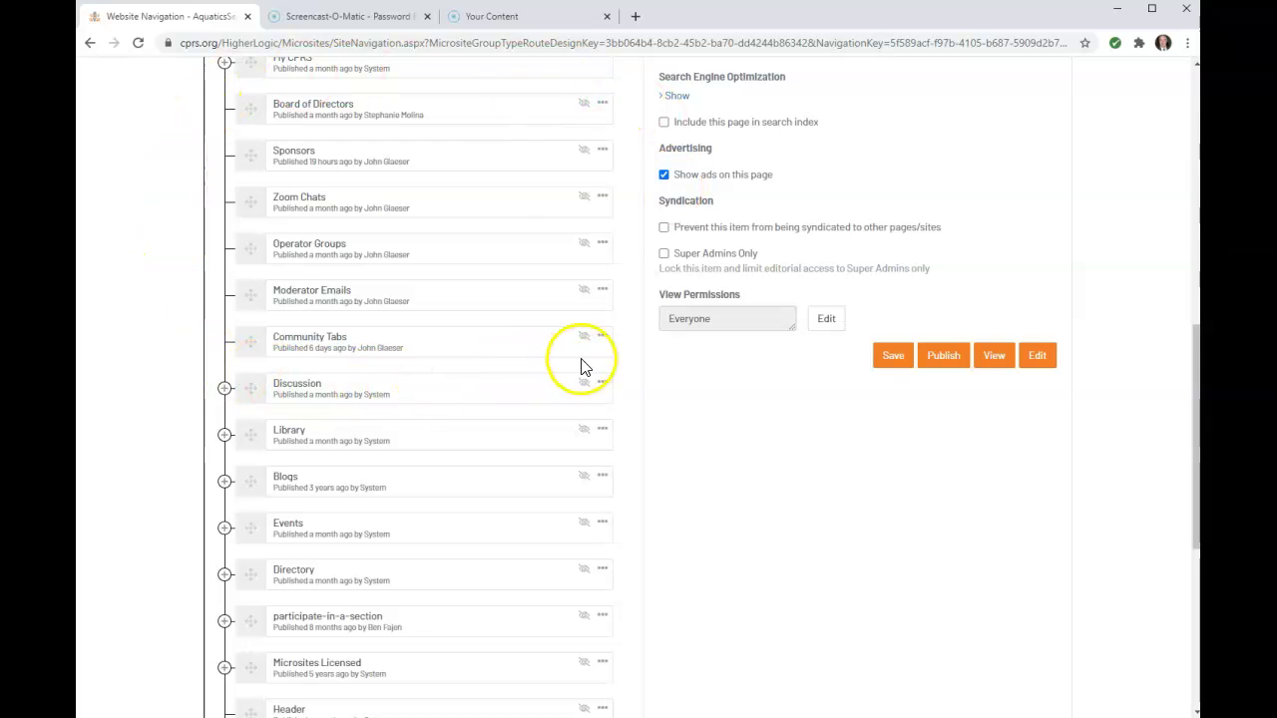
scroll(179, 404, down, 4)
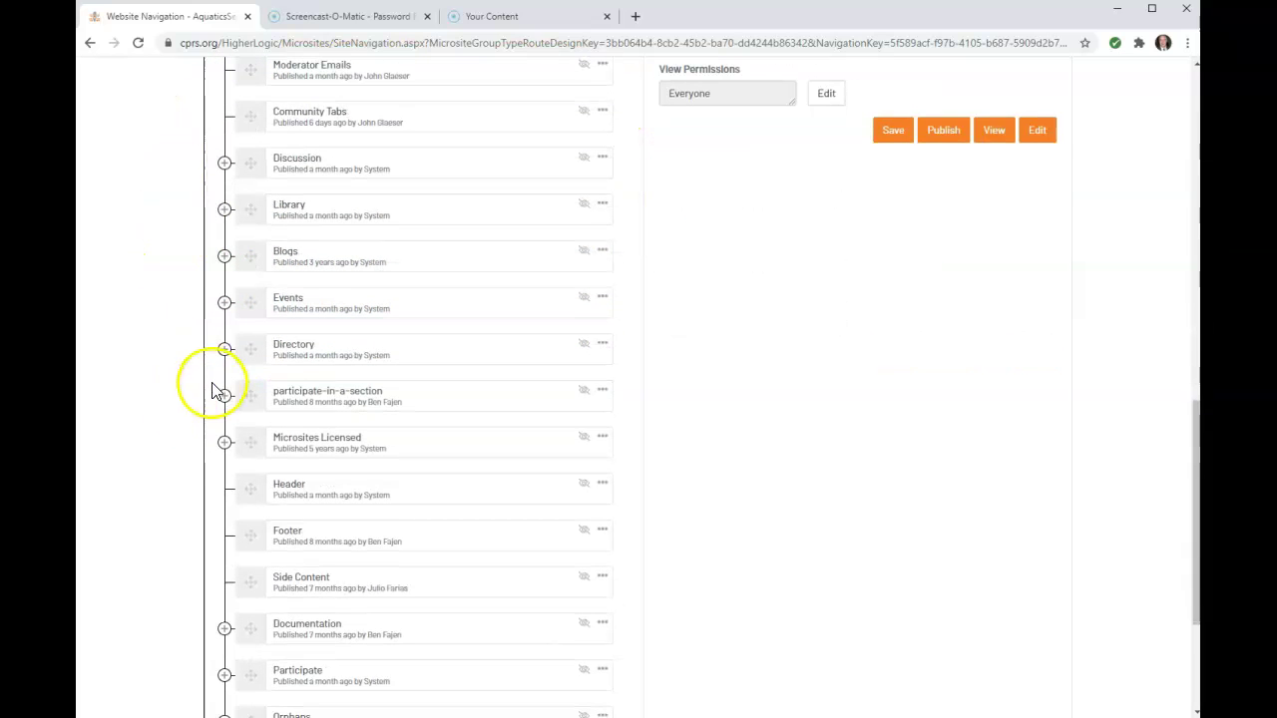
scroll(157, 585, down, 3)
scroll(157, 589, up, 12)
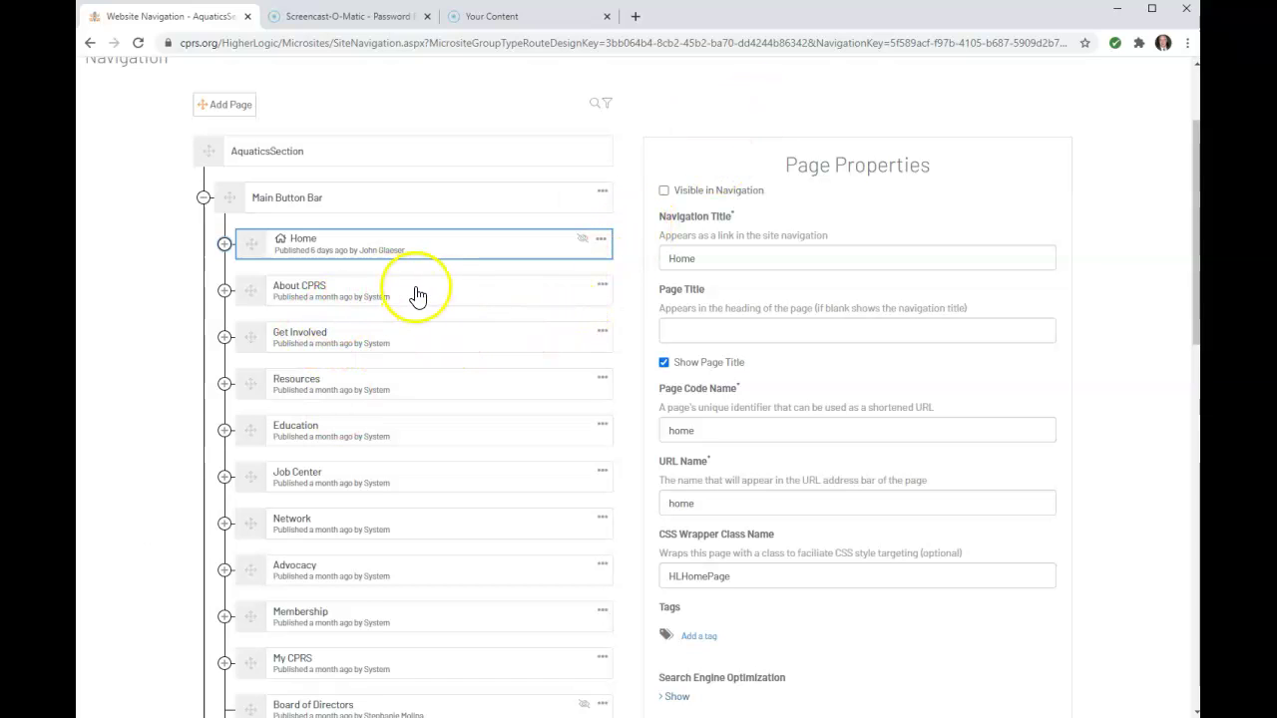
Add a draft New Page to the Main Button Bar, placed between Operator Groups and Moderator Emails
click(603, 197)
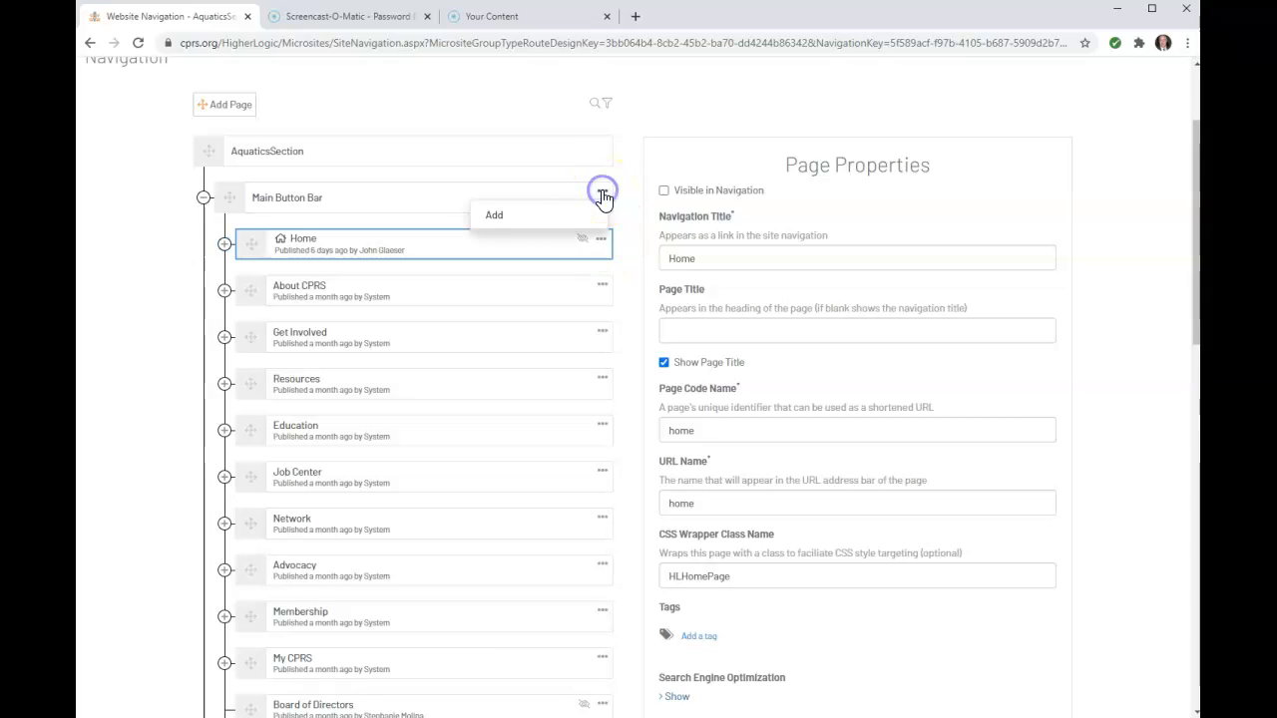
click(499, 216)
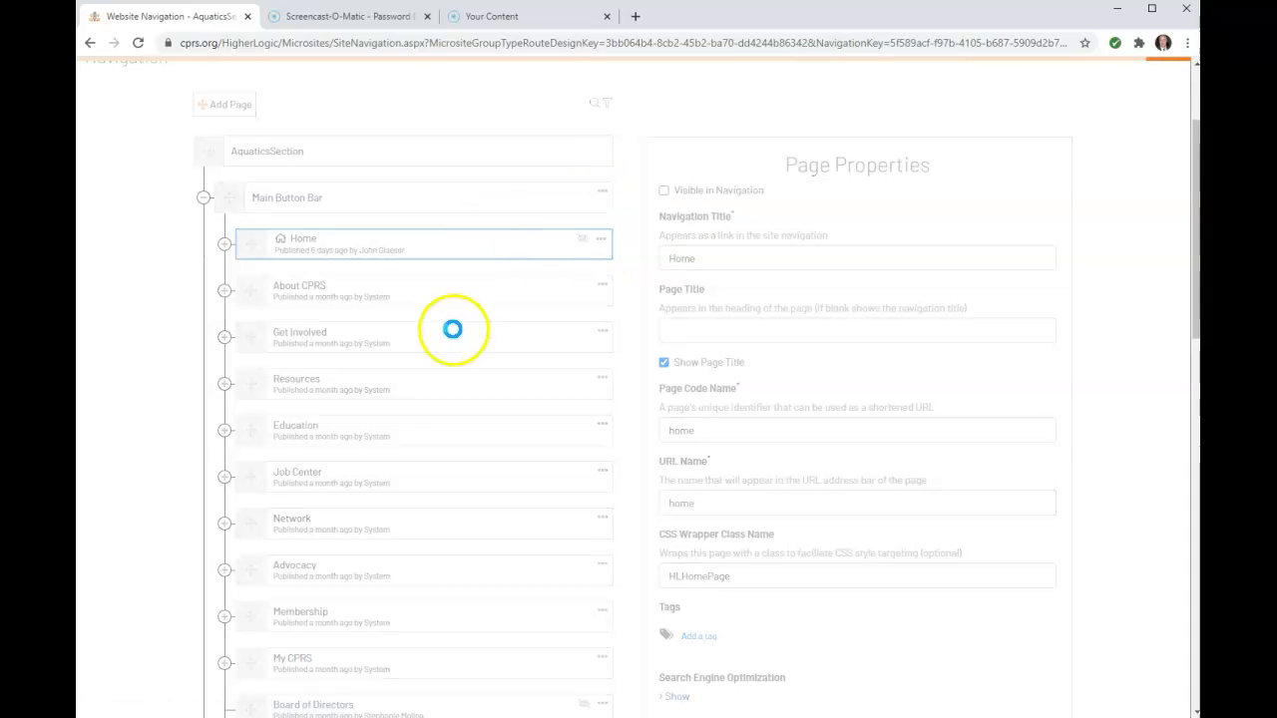
scroll(454, 340, down, 10)
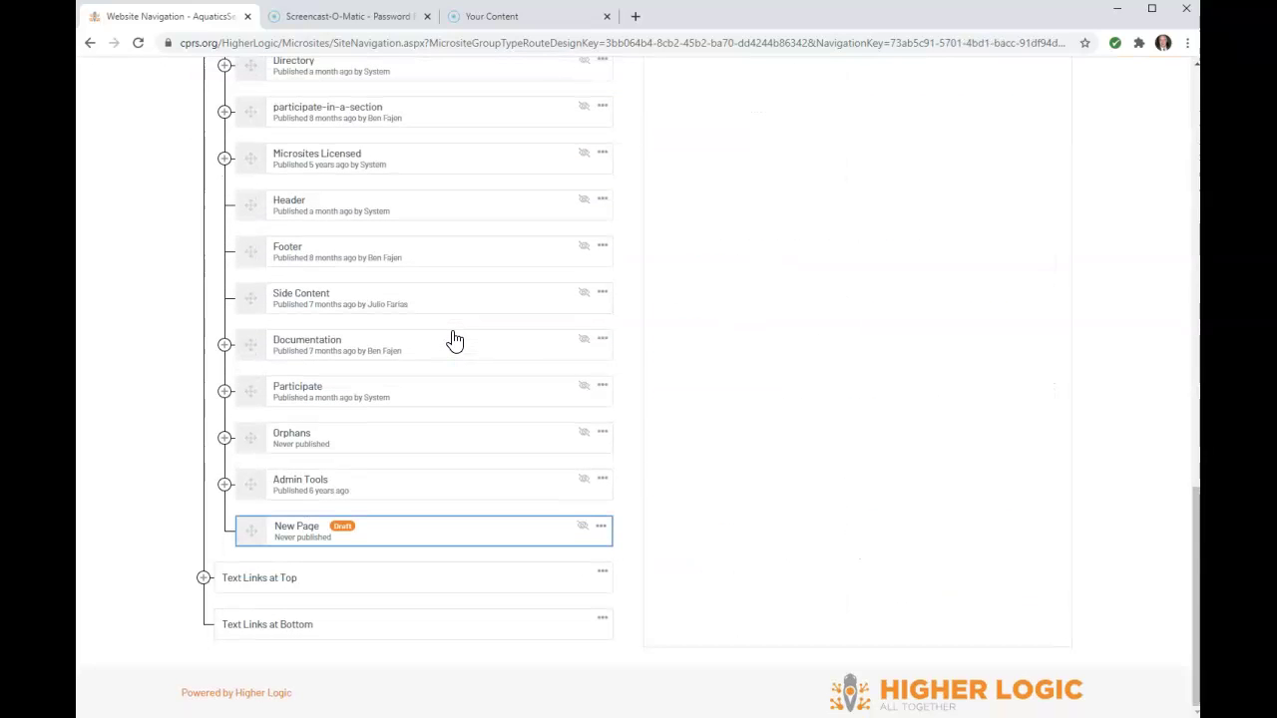
scroll(454, 340, up, 5)
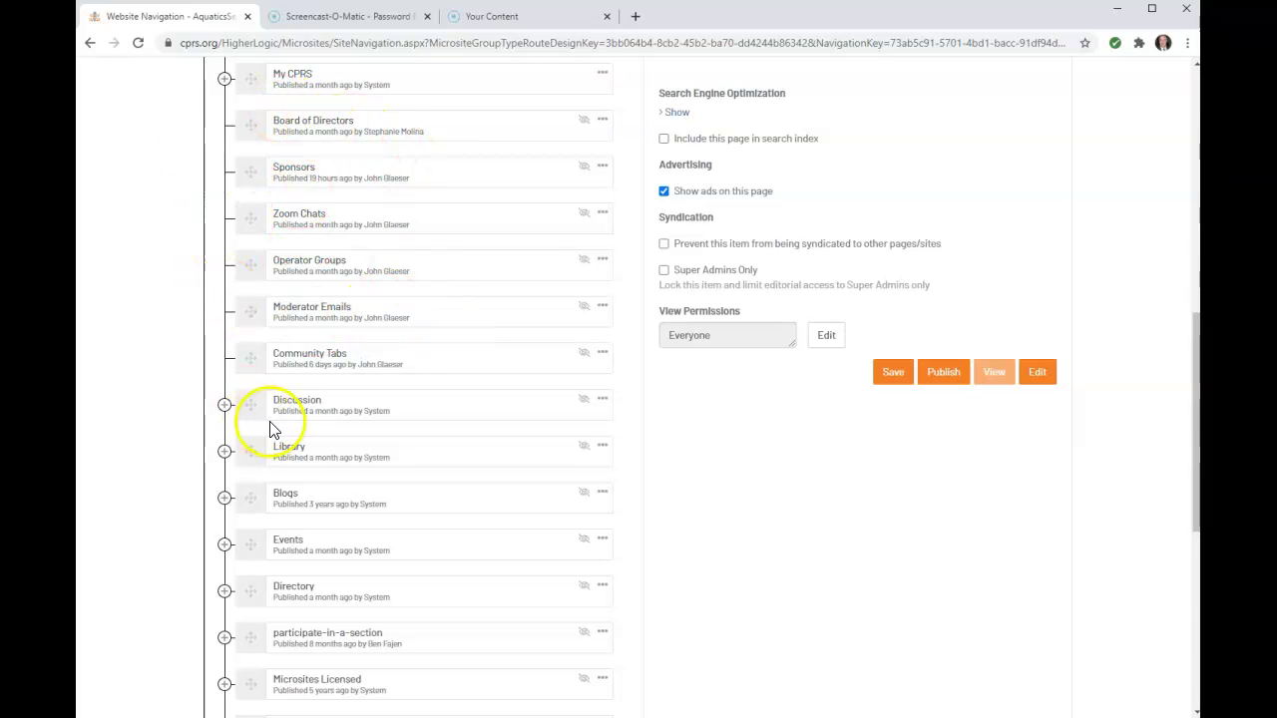
scroll(269, 429, down, 5)
drag(254, 530, 251, 82)
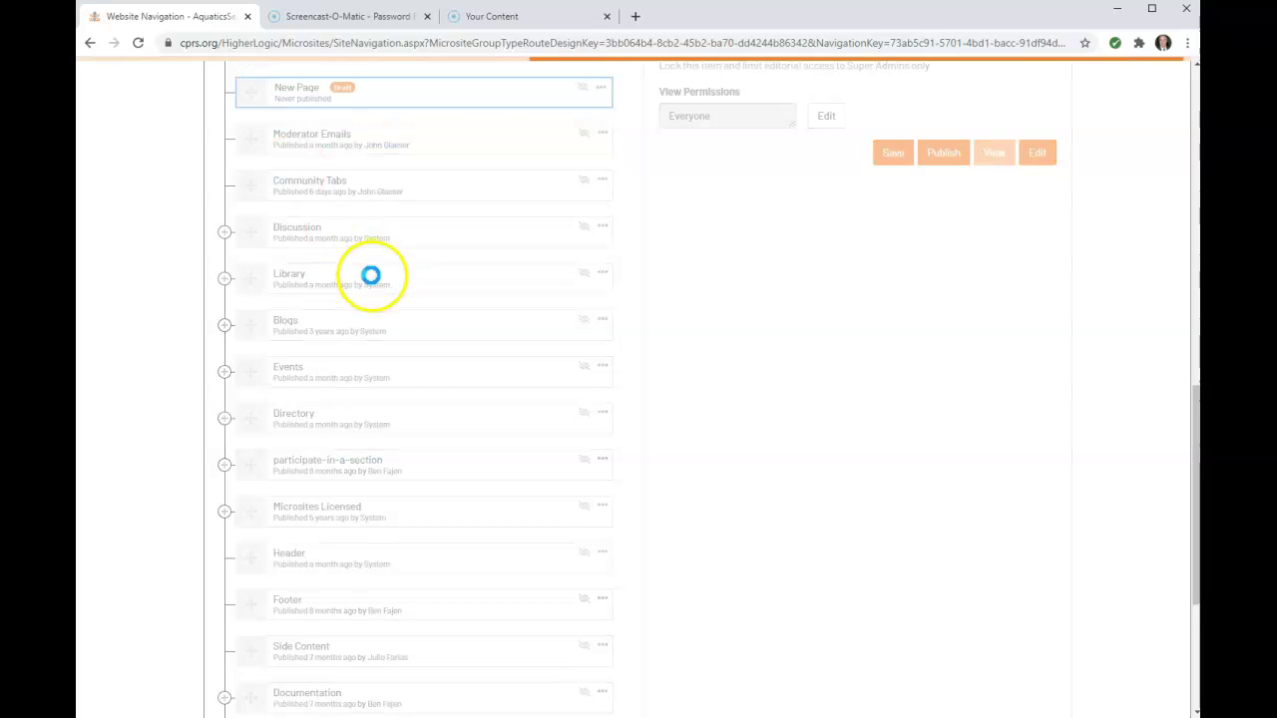
scroll(499, 456, up, 3)
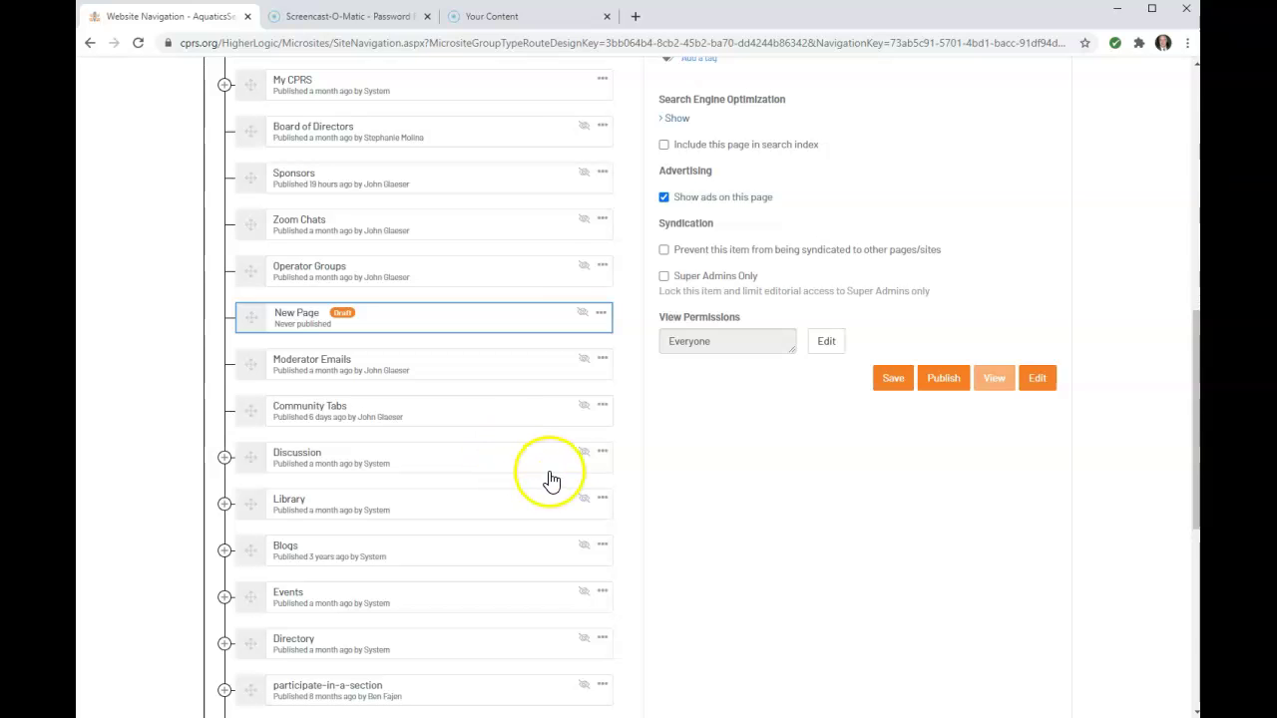
scroll(482, 507, up, 5)
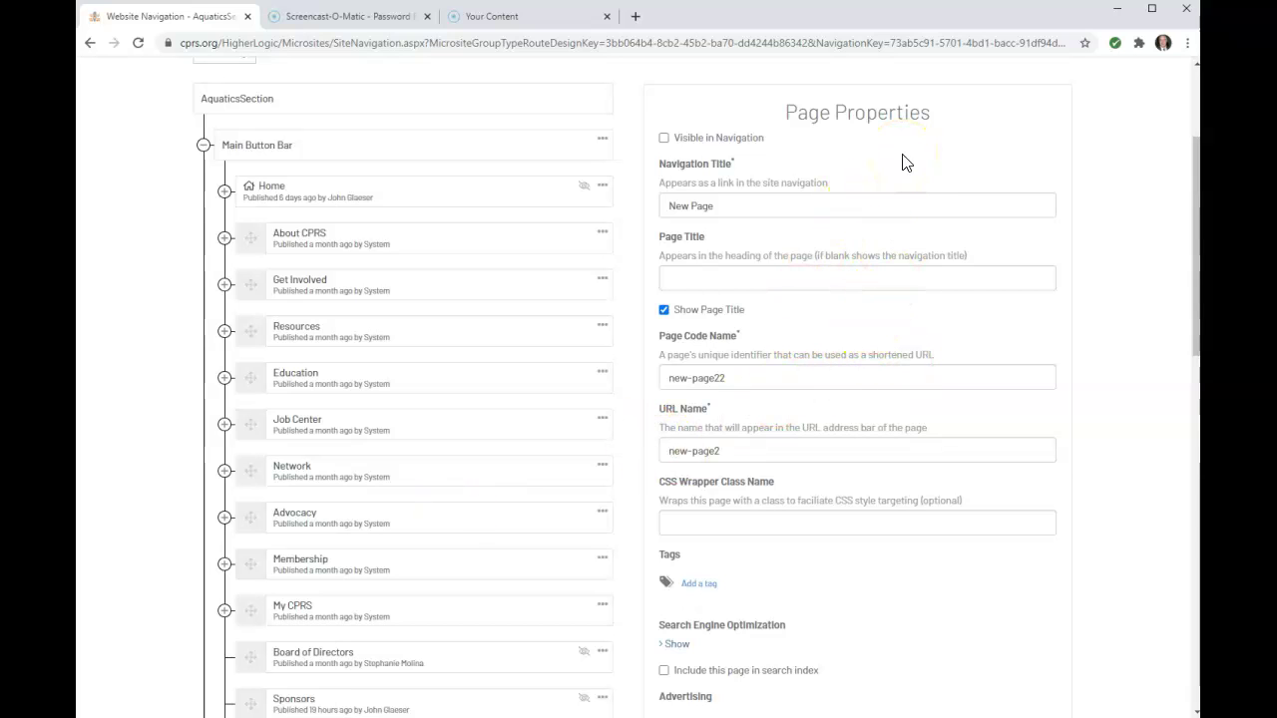
Make the page visible in navigation, with navigation and page title 'California Aquatic Management School'
click(664, 138)
drag(729, 206, 626, 209)
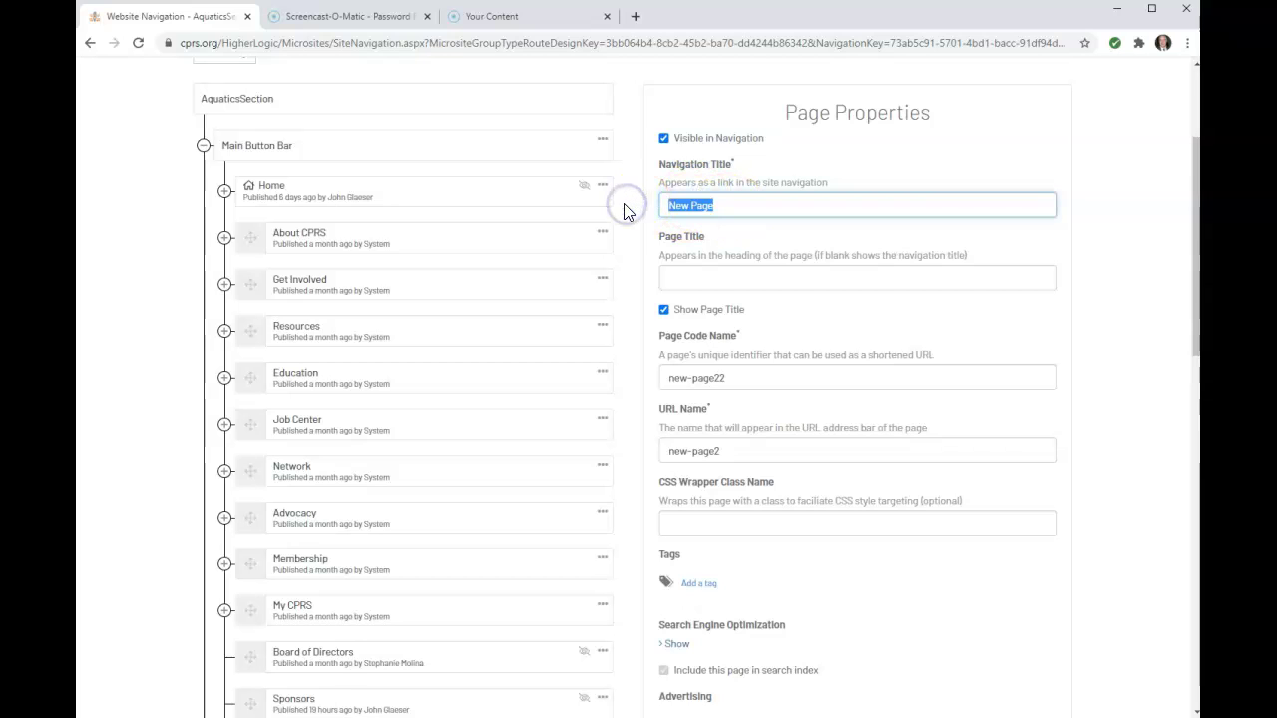
text(Cal)
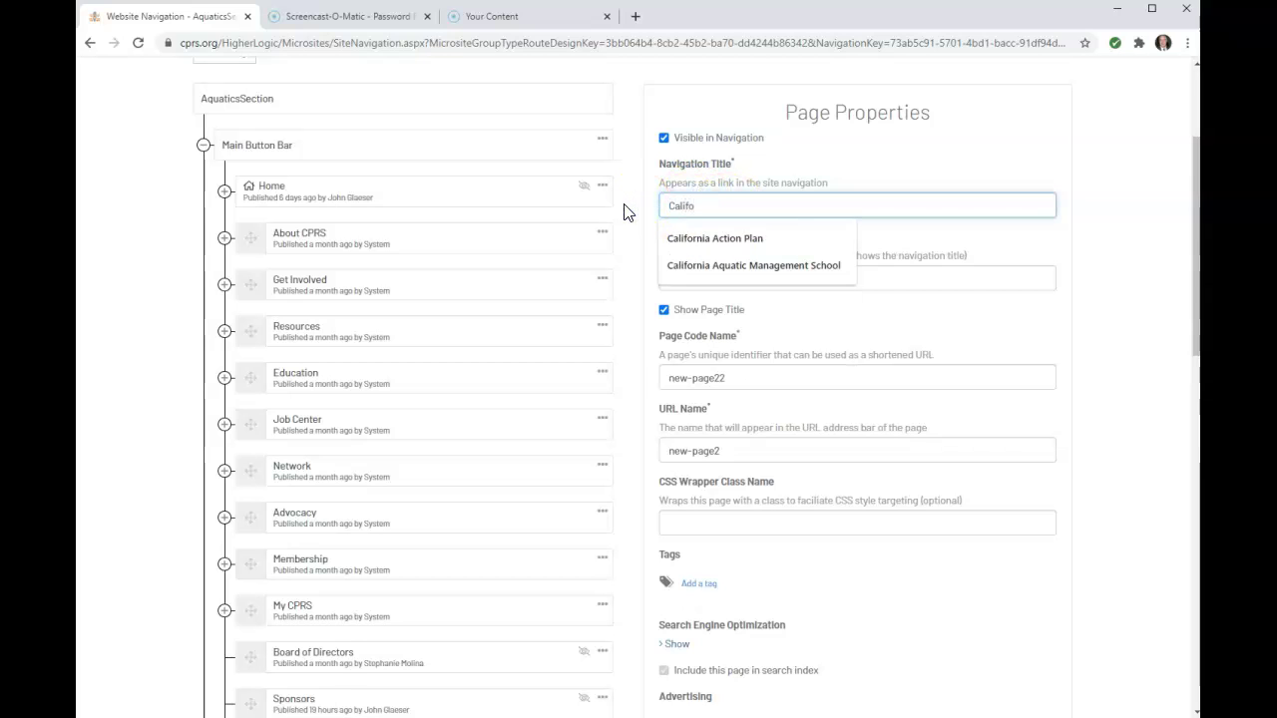
text(ifo)
click(690, 267)
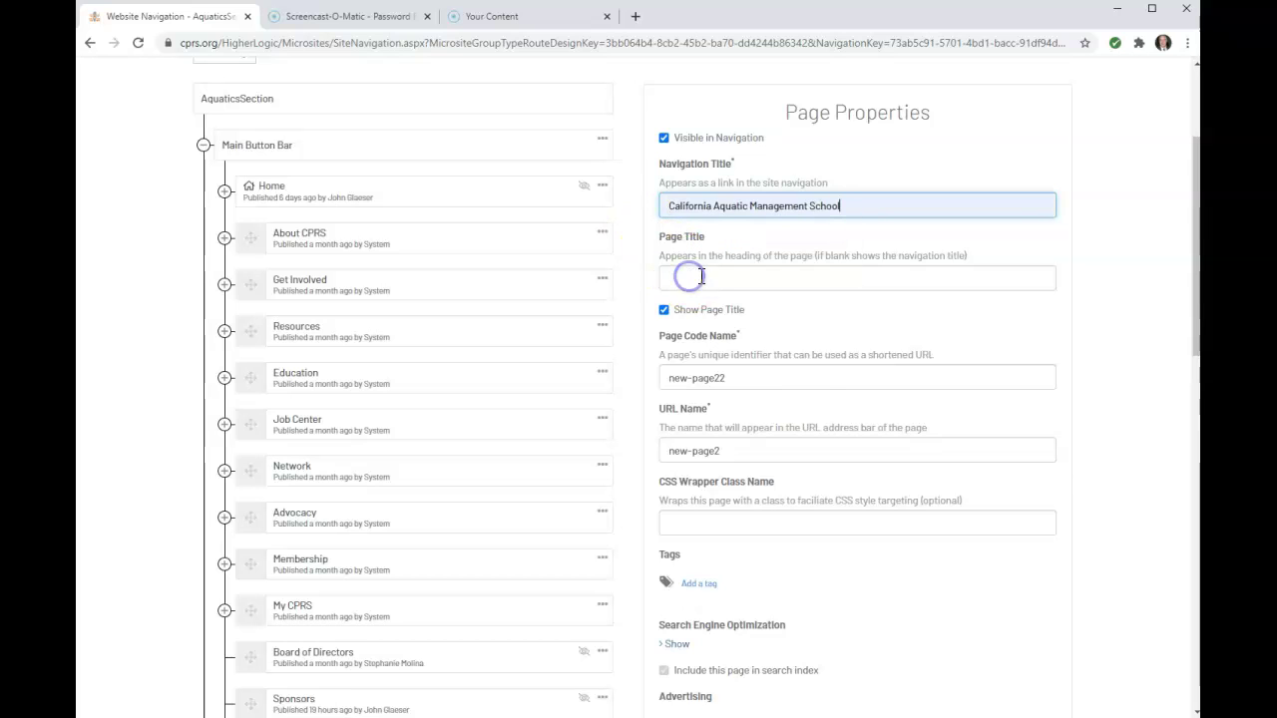
click(699, 276)
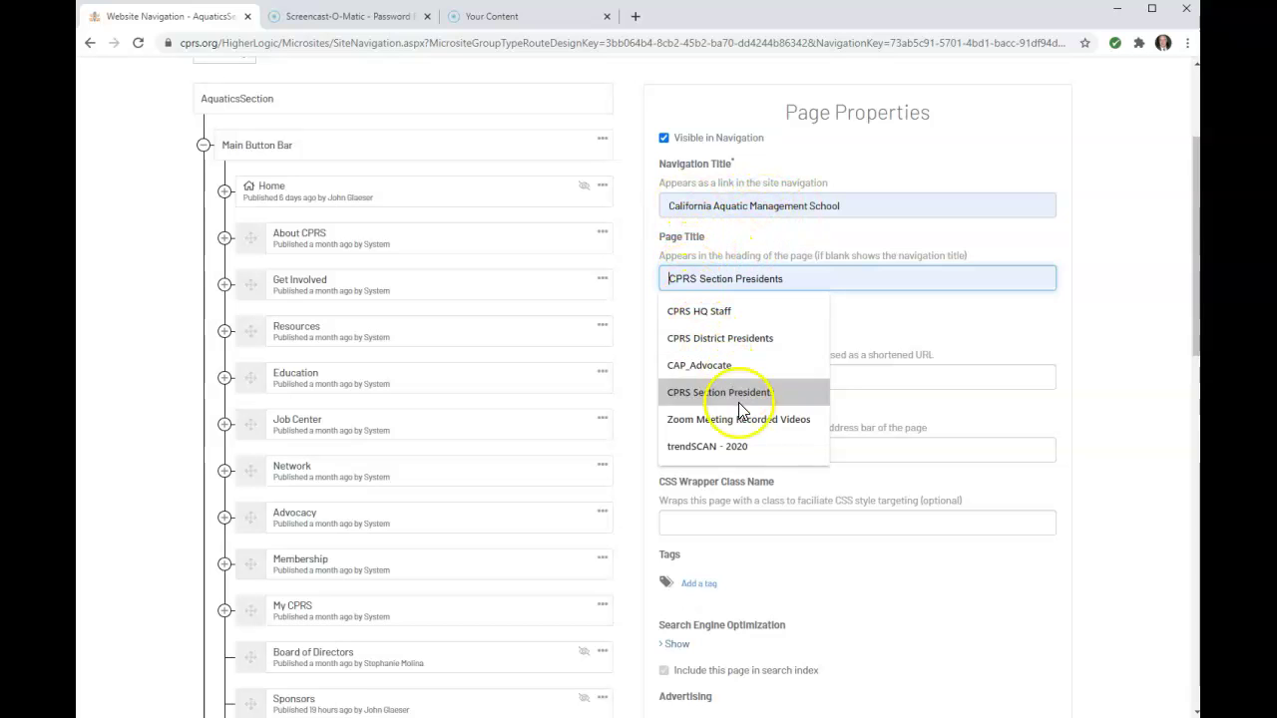
click(731, 277)
text(Cali)
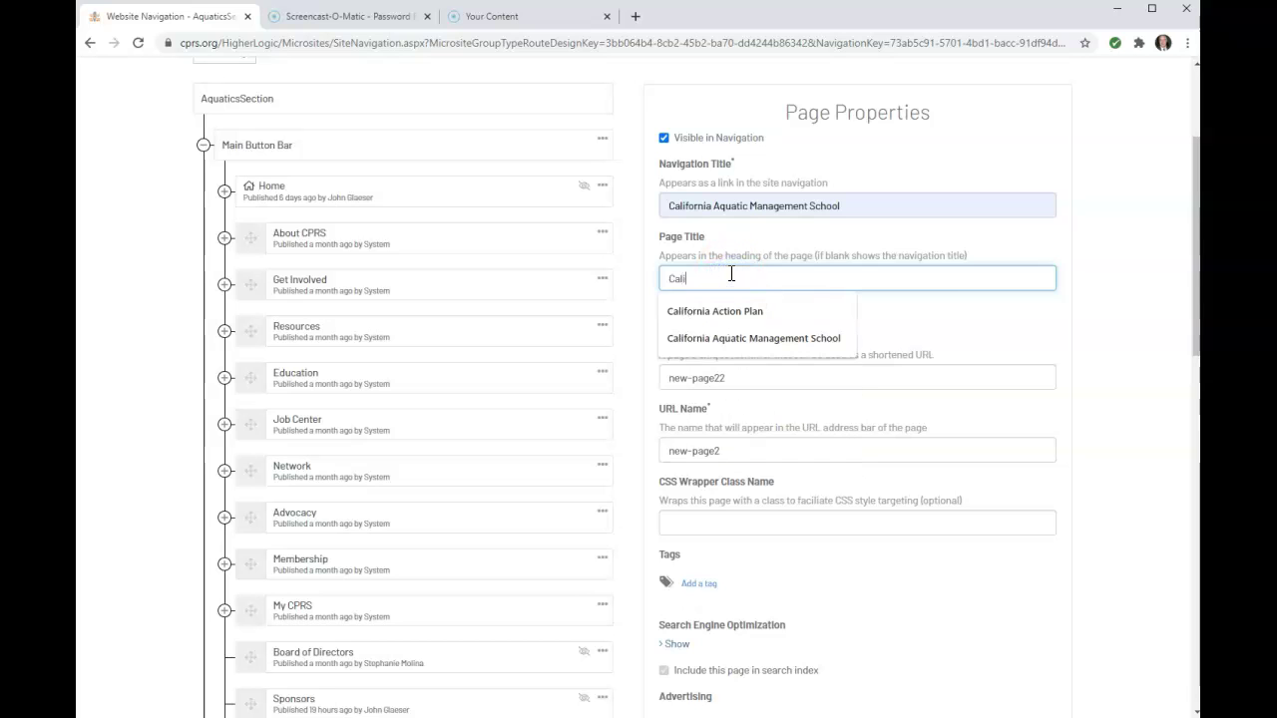
text(f)
click(818, 348)
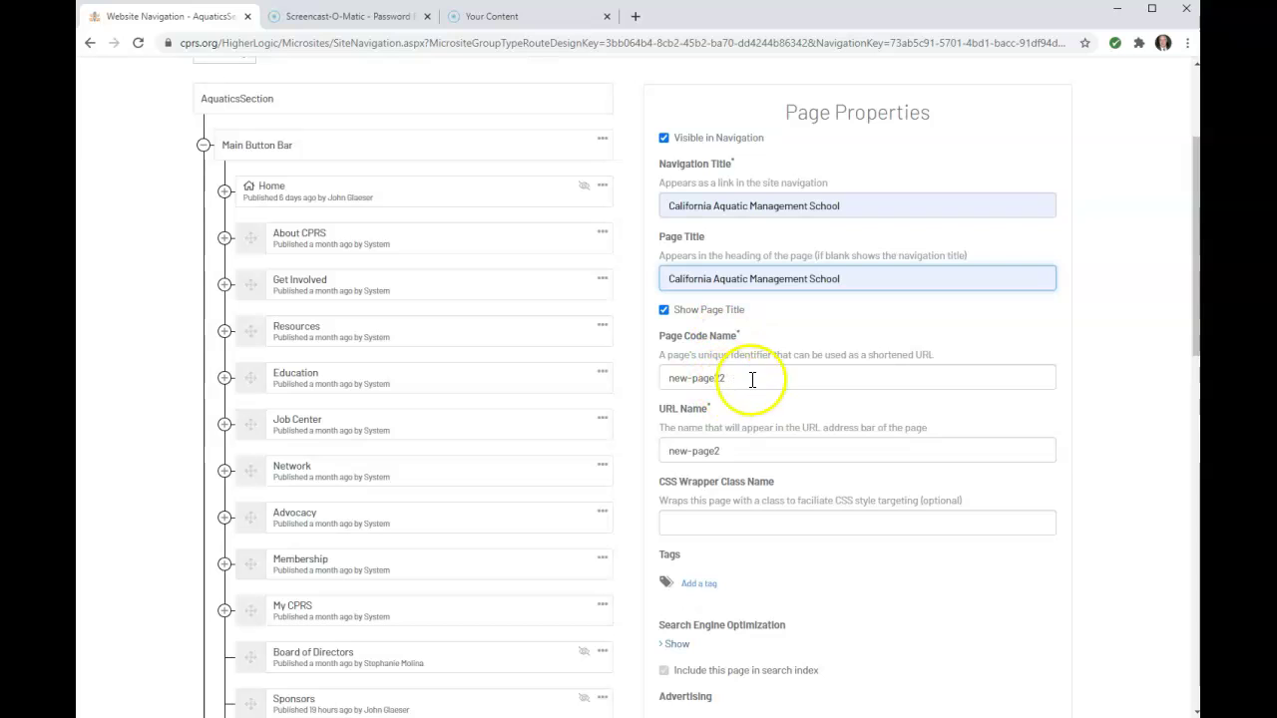
Set the page code name and URL name both to CAMS
drag(751, 377, 675, 375)
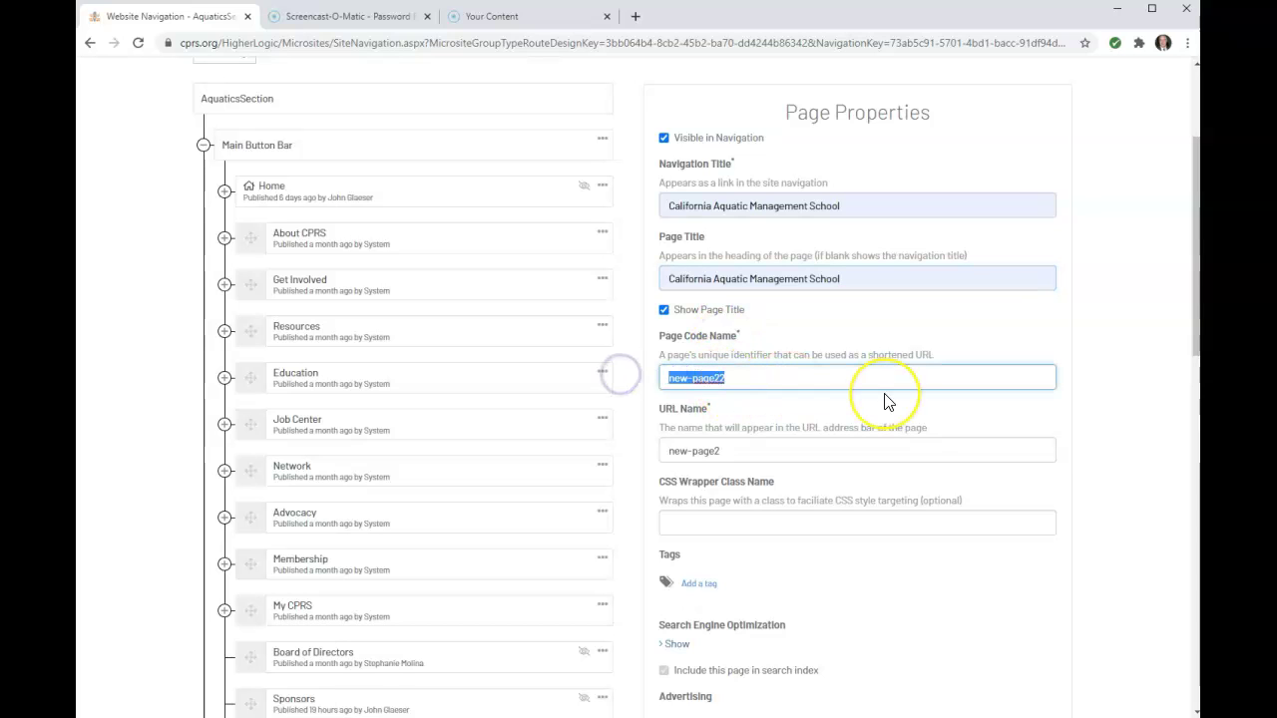
text(CAMS)
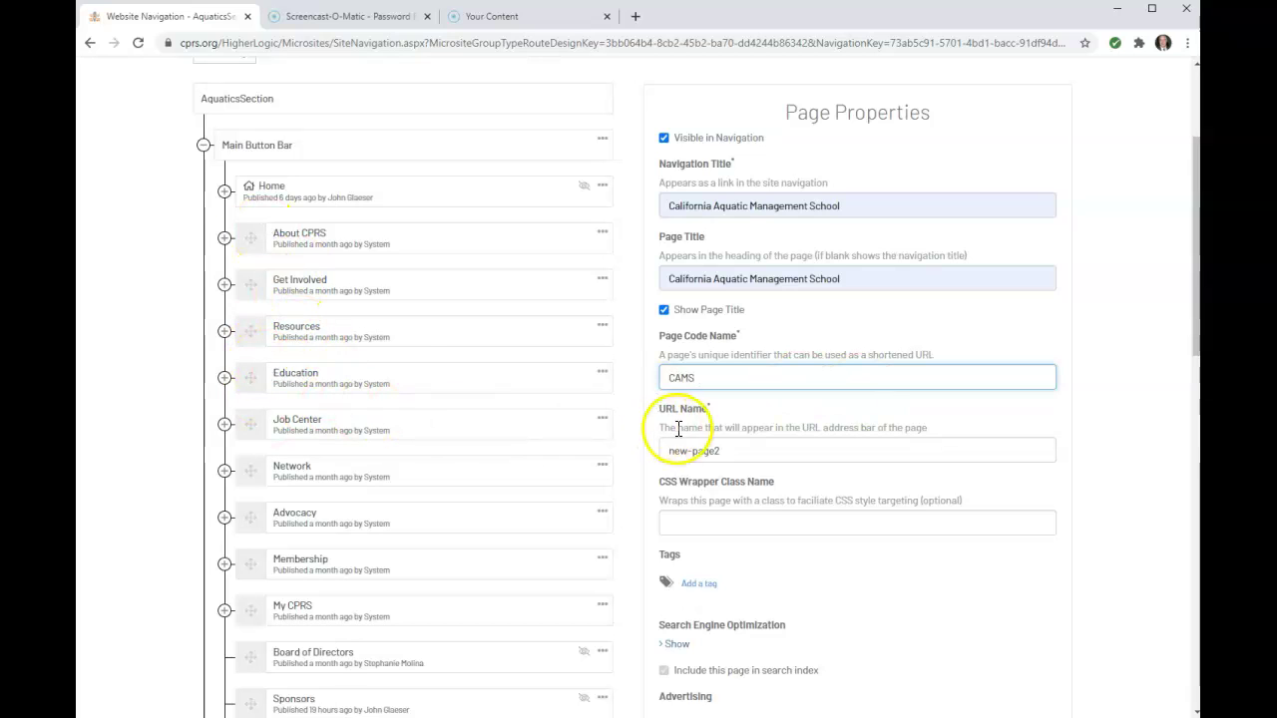
click(697, 457)
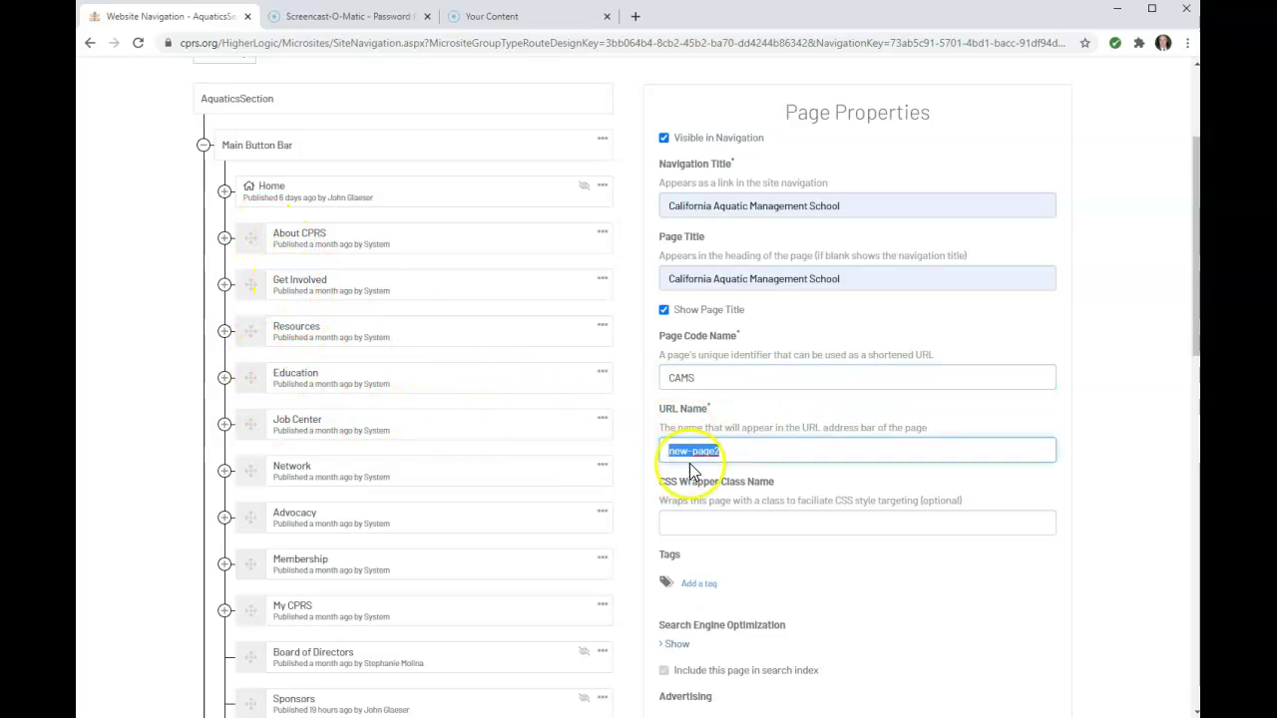
text(CAMS)
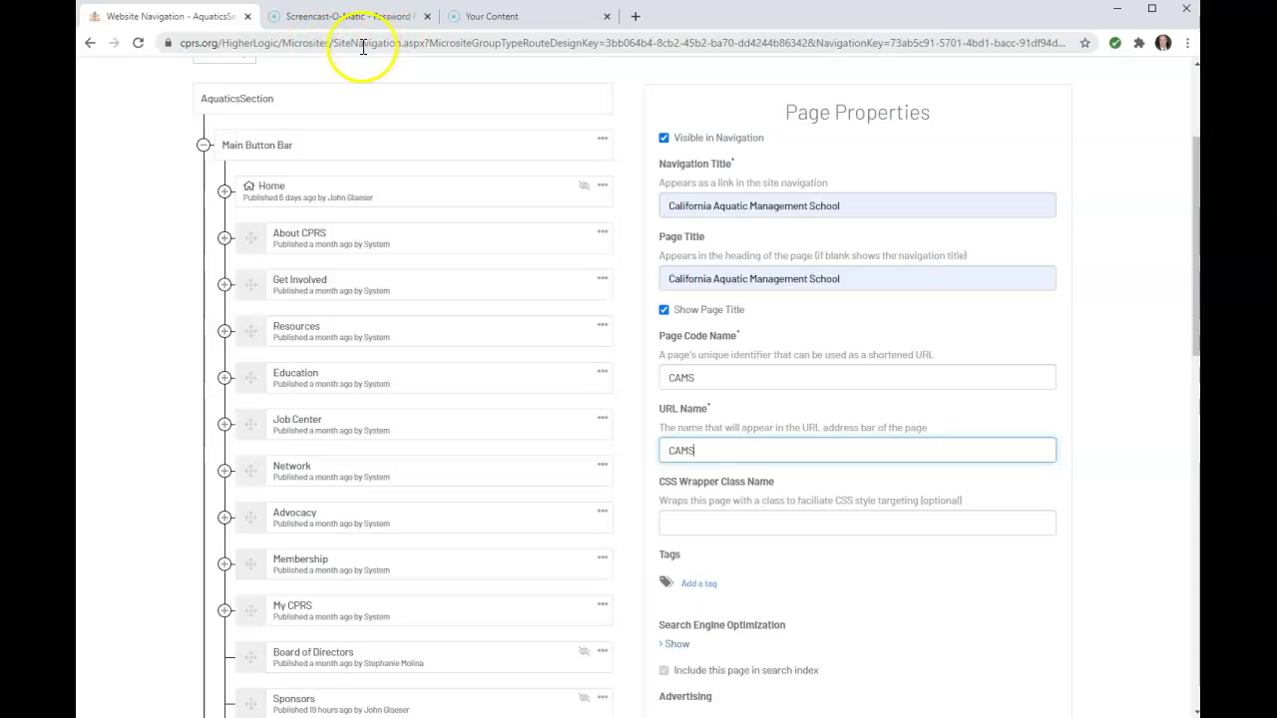
click(1001, 535)
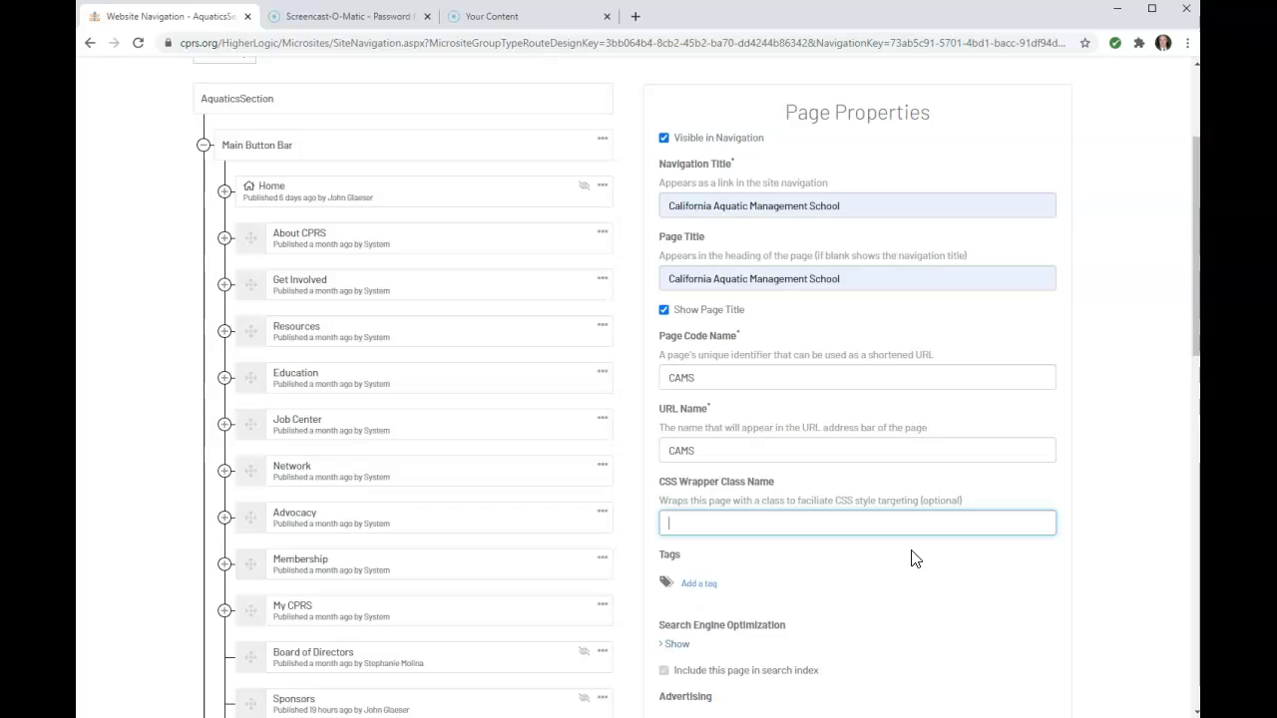
Save and publish the California Aquatic Management School page, then open its content editor
scroll(818, 532, down, 3)
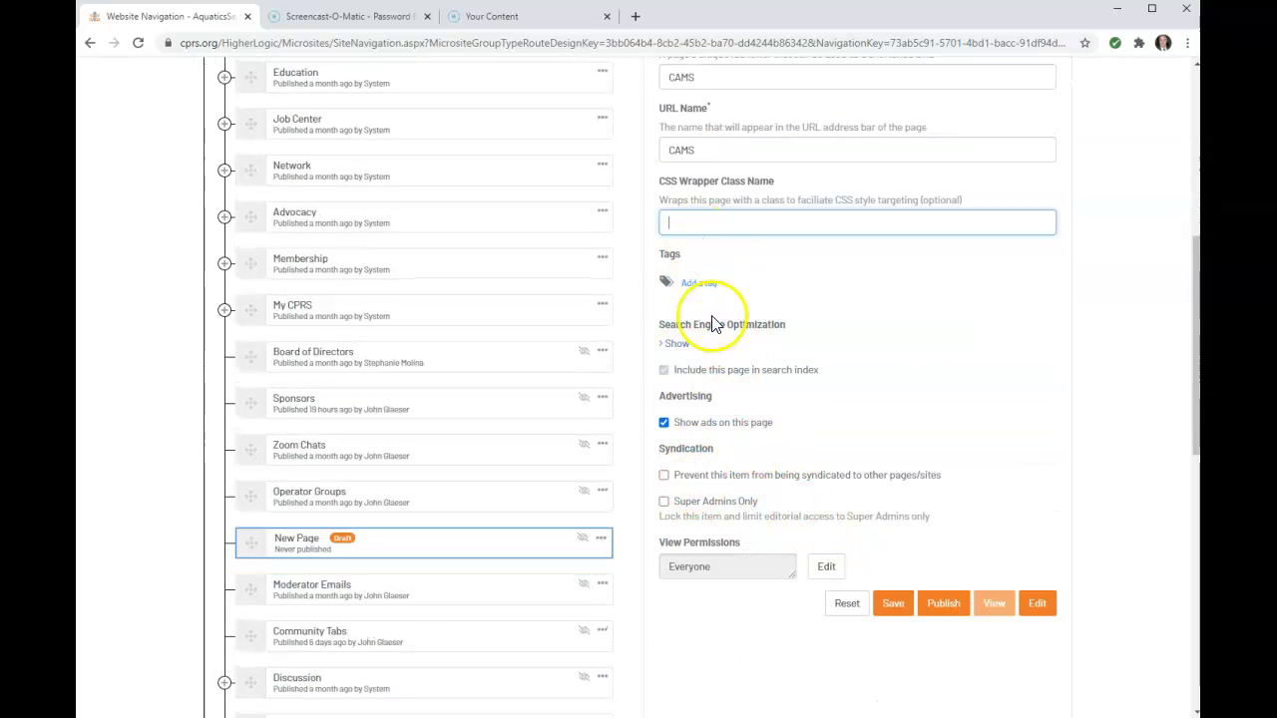
scroll(1039, 447, down, 2)
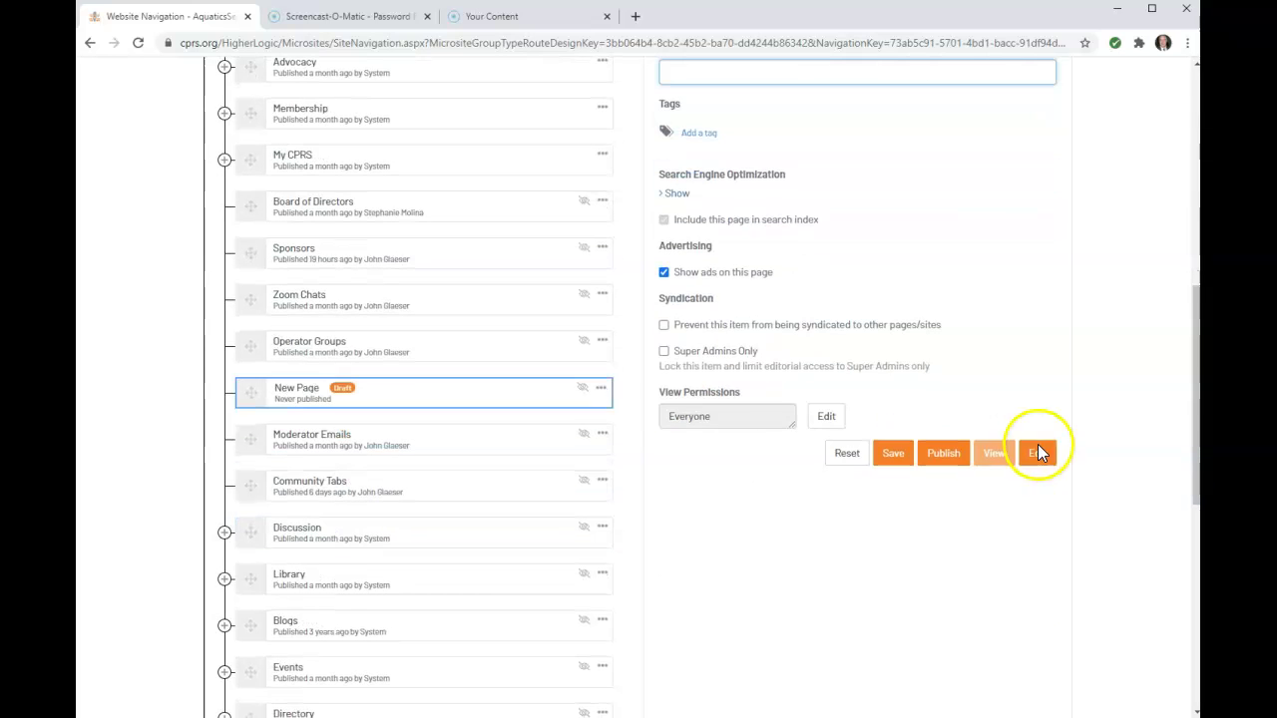
click(893, 454)
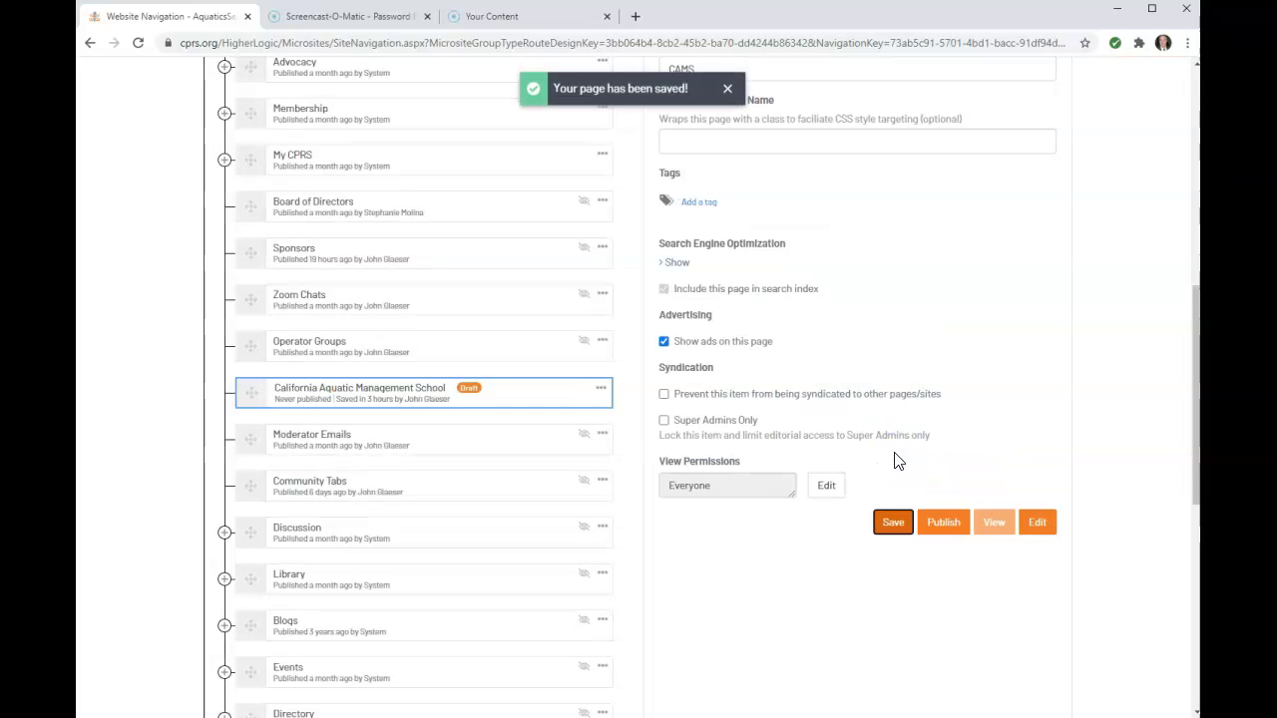
click(949, 526)
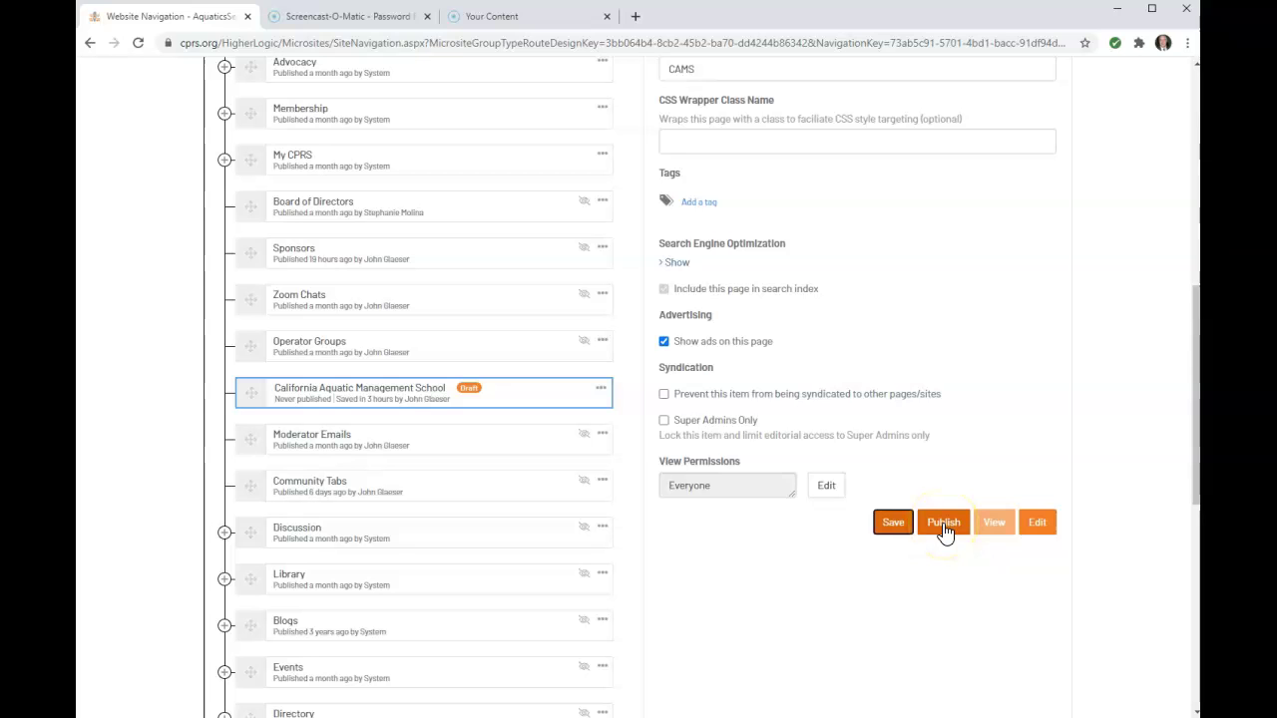
click(890, 530)
click(951, 529)
click(1039, 524)
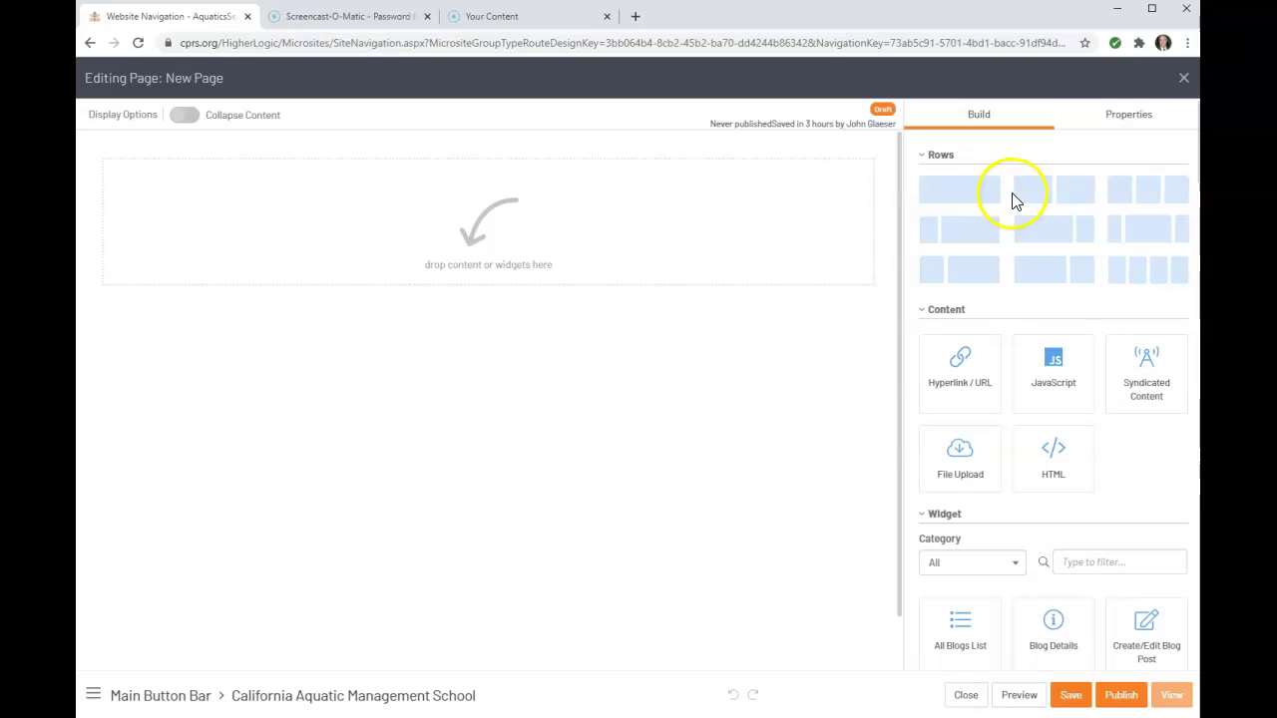
Add a 50/50 two-column row and a three-column row below the first row
drag(1011, 194, 1023, 189)
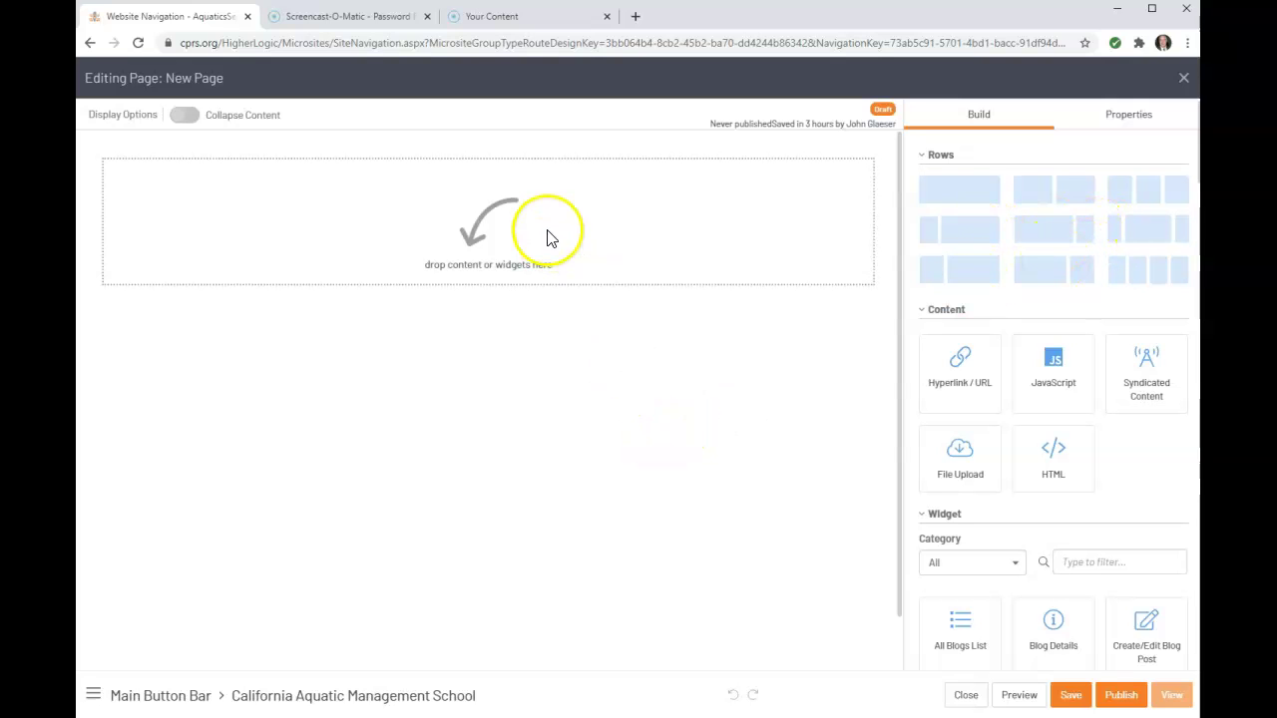
drag(1043, 189, 479, 359)
drag(1138, 190, 530, 496)
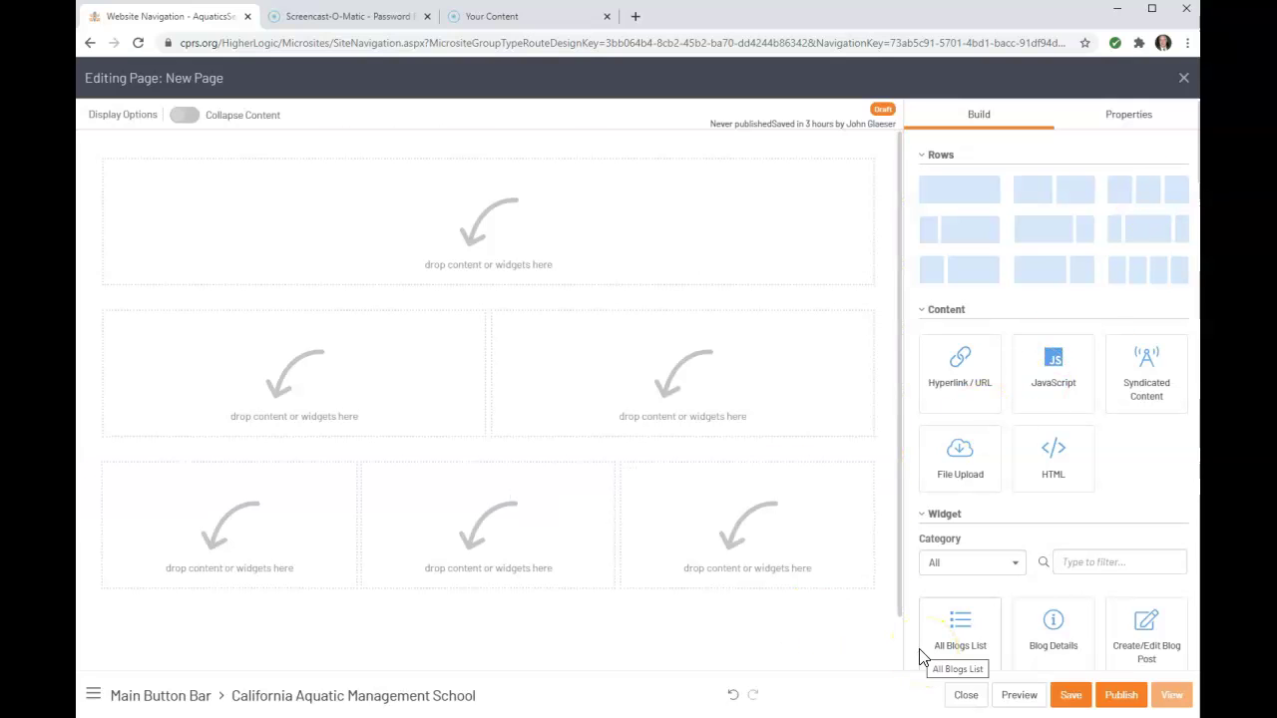
drag(948, 633, 379, 248)
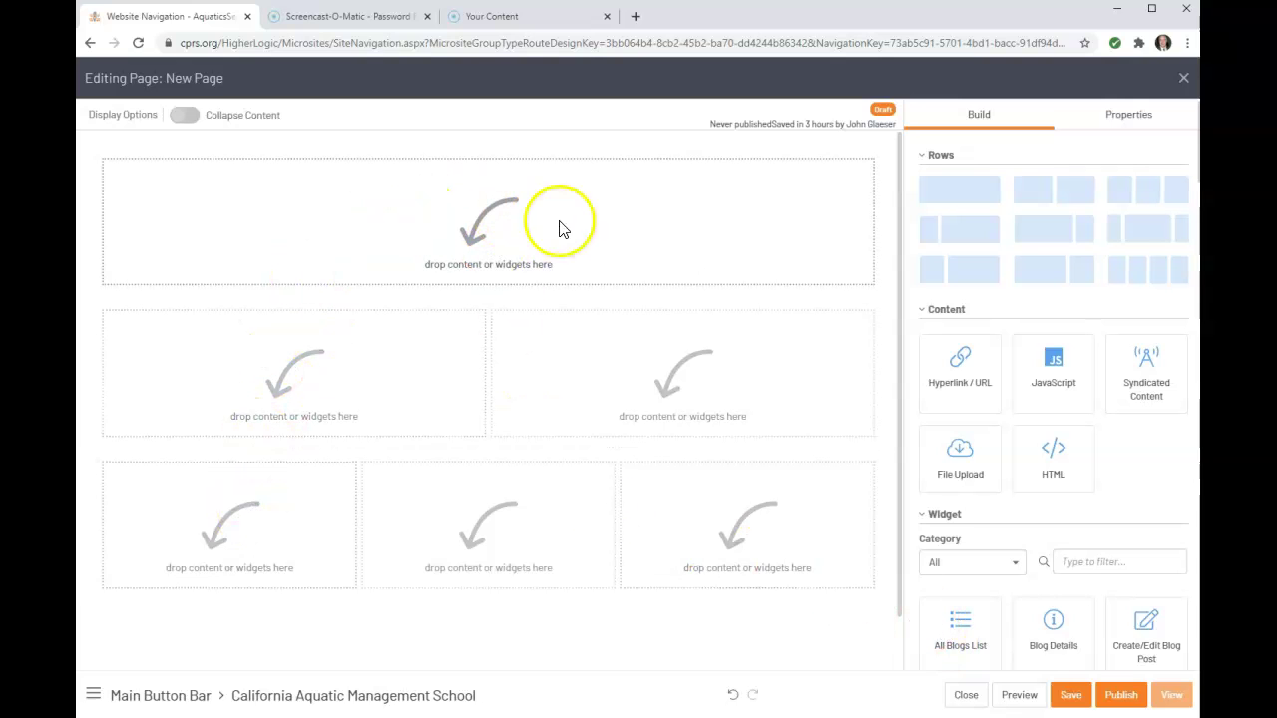
click(404, 237)
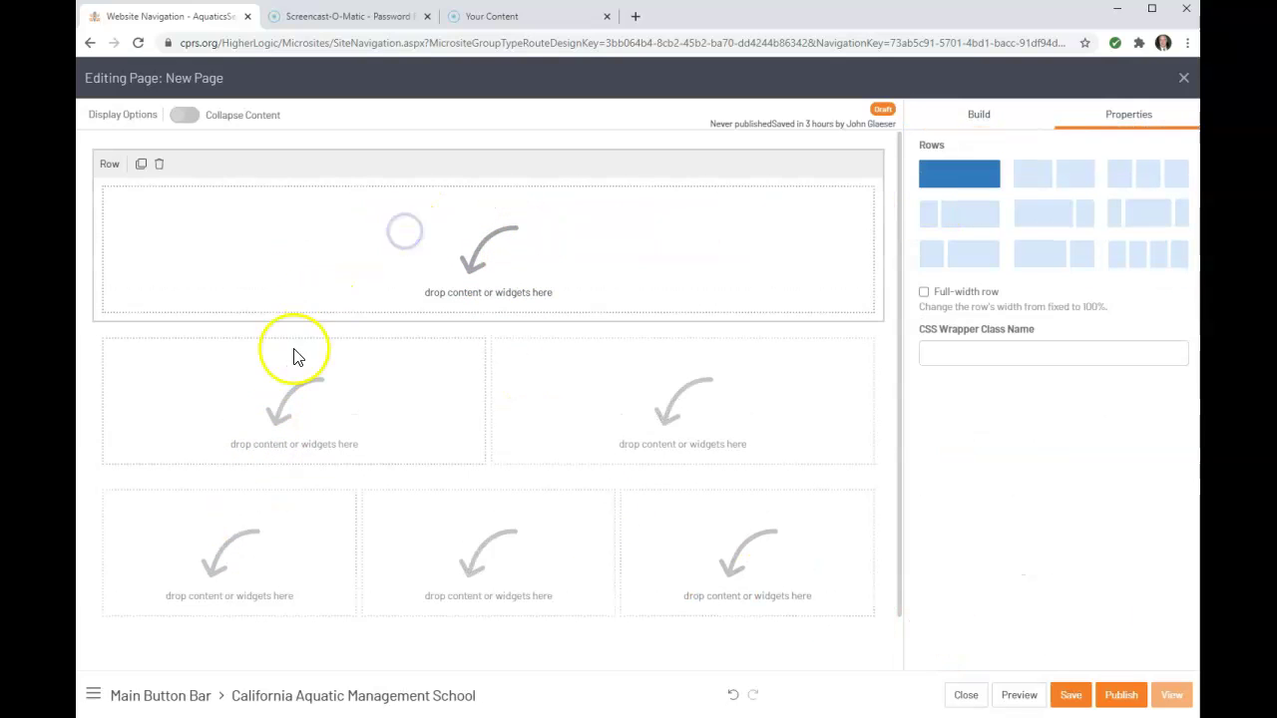
click(285, 390)
click(629, 422)
click(535, 548)
click(286, 578)
click(700, 575)
click(682, 409)
click(328, 237)
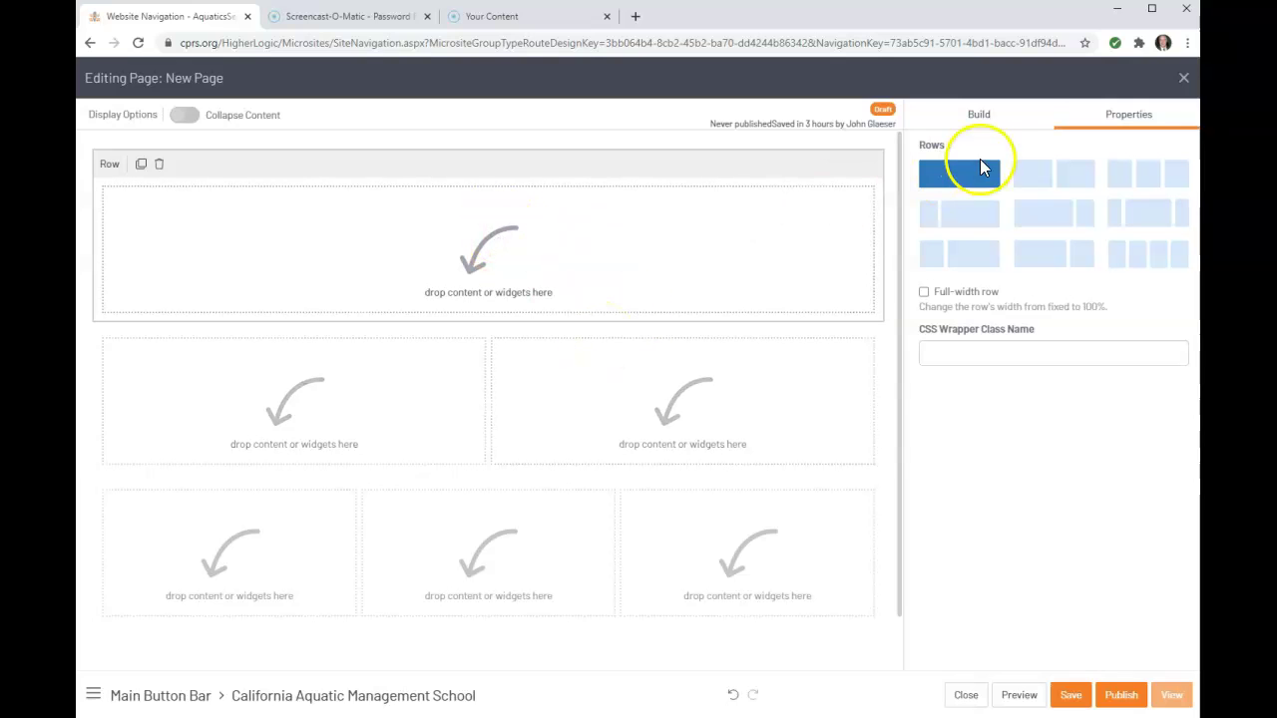
click(979, 117)
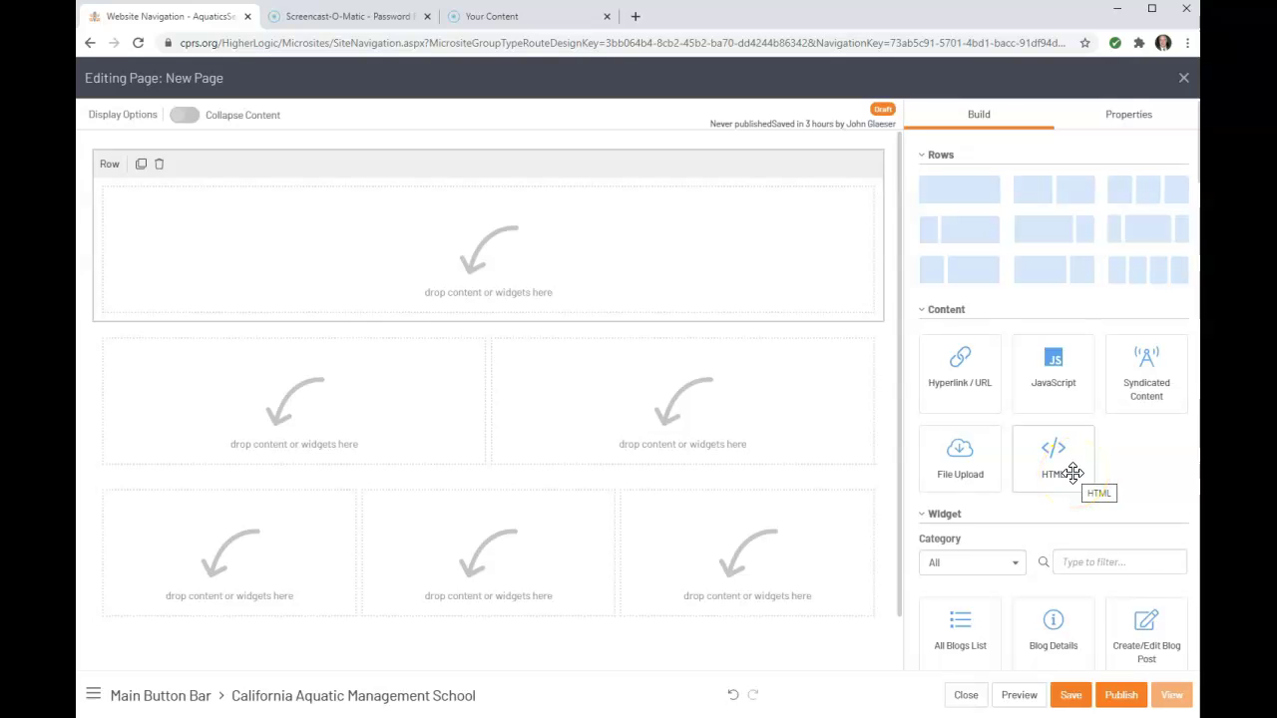
Place an HTML content block in the top single-column row and select it
scroll(1073, 473, down, 6)
scroll(1029, 504, up, 6)
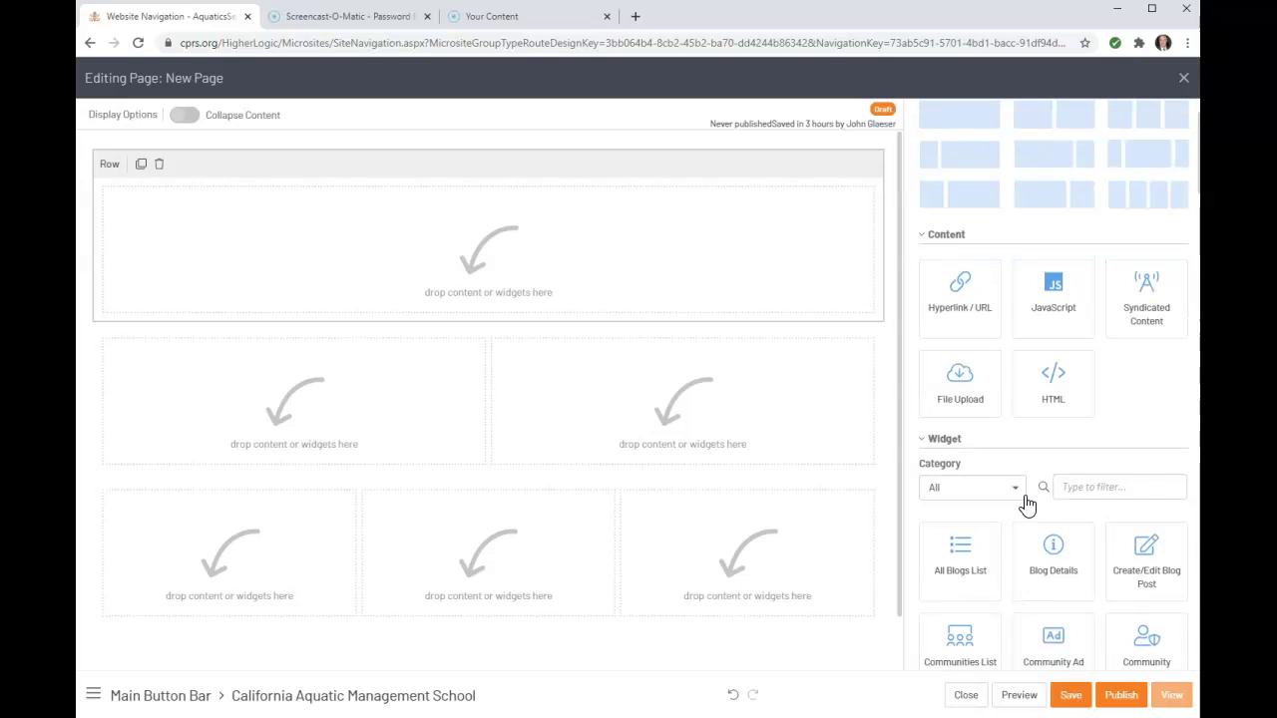
scroll(1029, 504, up, 2)
mouse_move(1027, 507)
mouse_down()
mouse_move(1141, 465)
mouse_move(459, 362)
mouse_move(369, 303)
mouse_move(541, 257)
mouse_move(413, 251)
mouse_move(396, 267)
mouse_up()
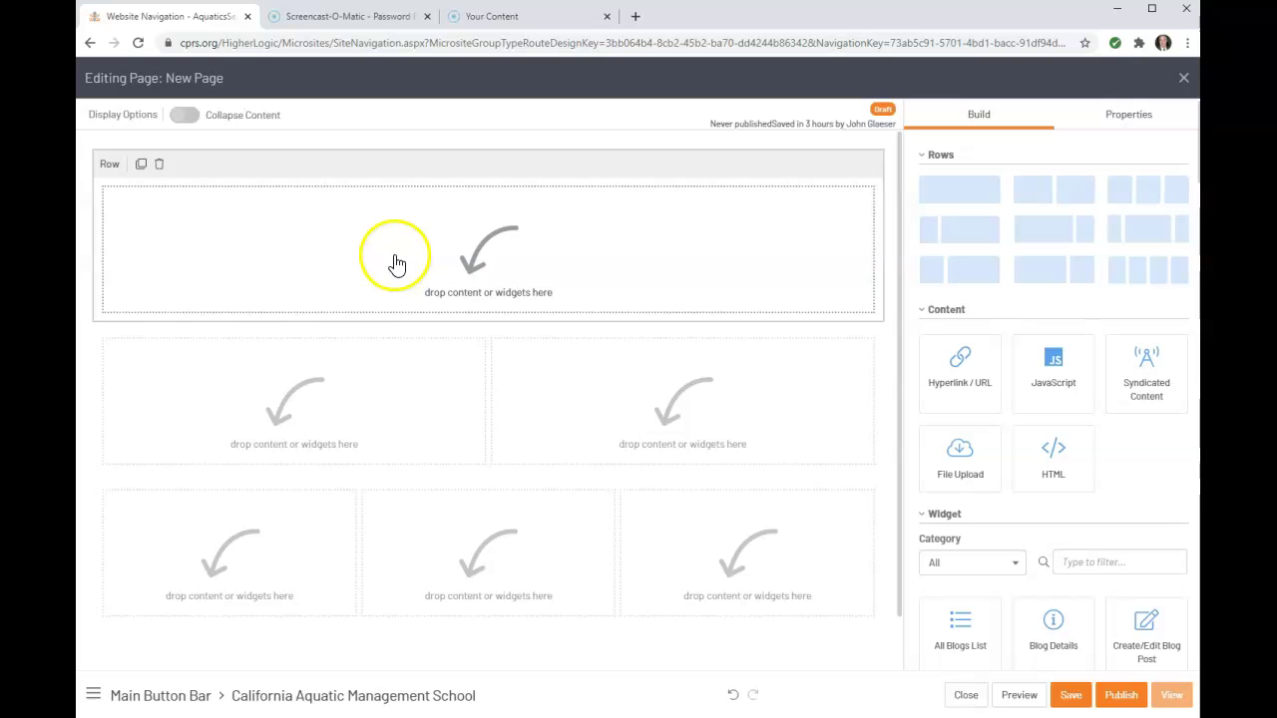
drag(1059, 464, 592, 285)
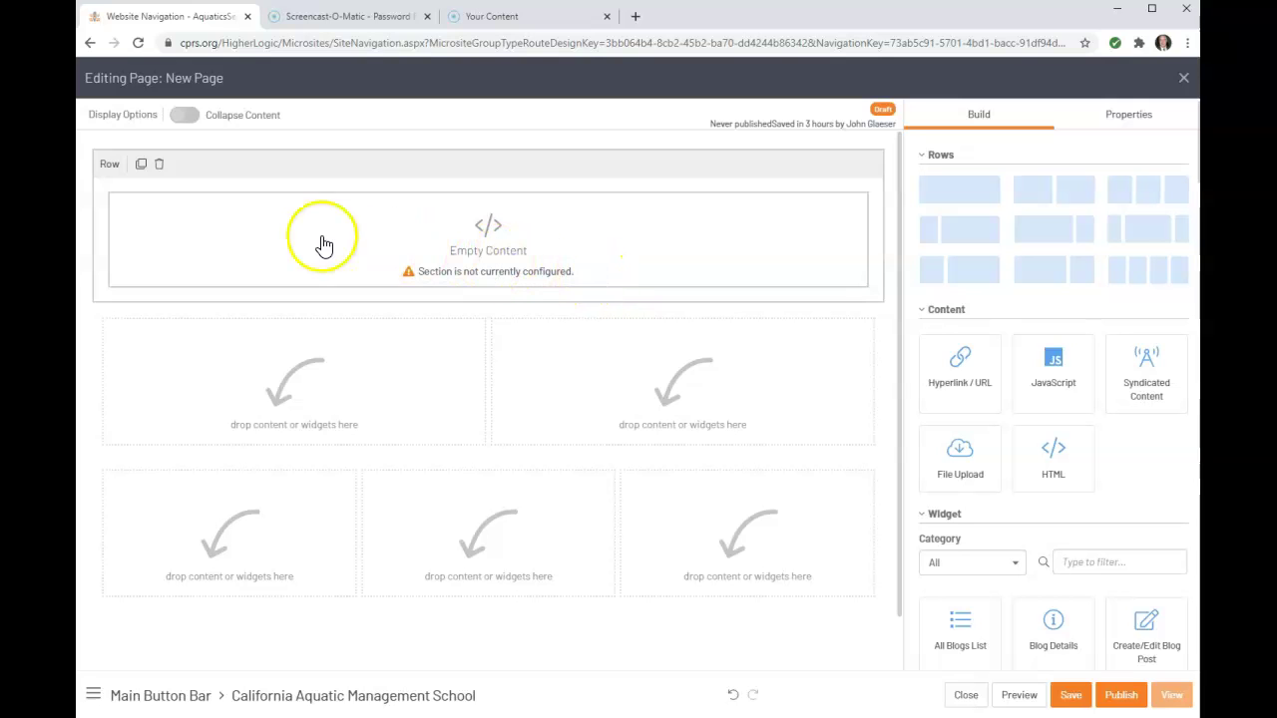
click(172, 244)
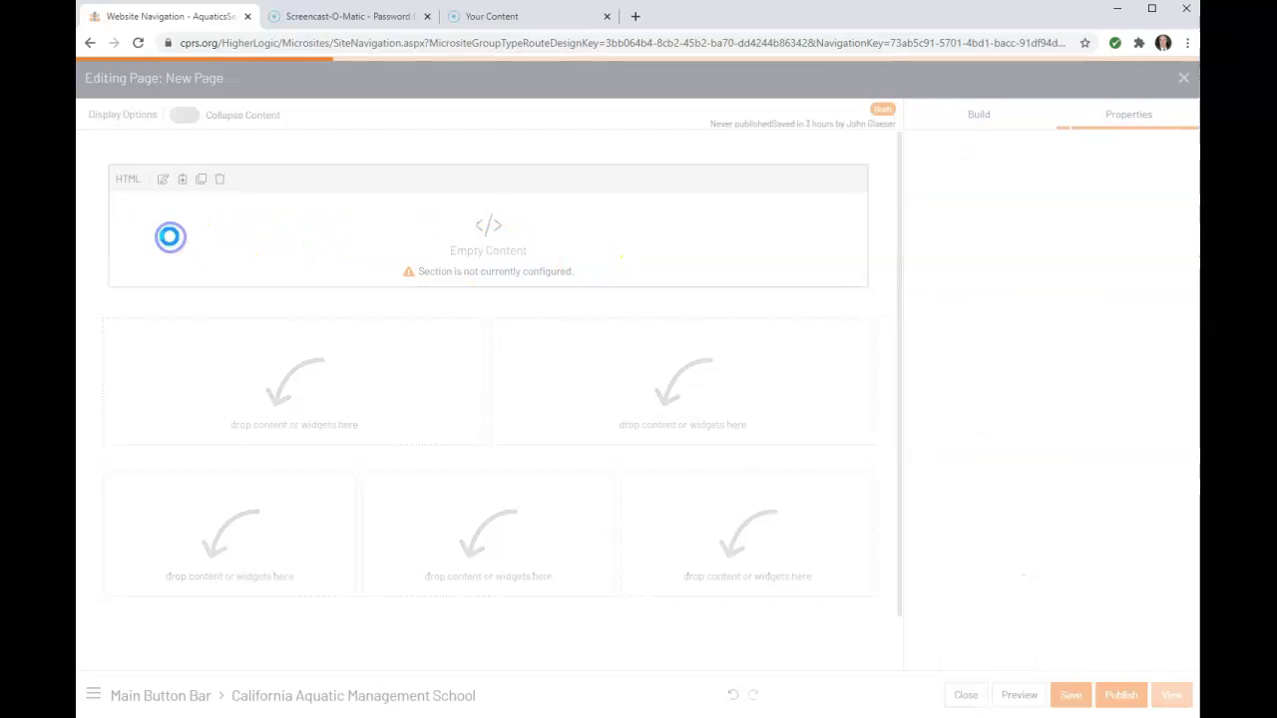
Open the Image Uploader's Site Shared Files from the HTML block's Insert Image dialog
click(163, 181)
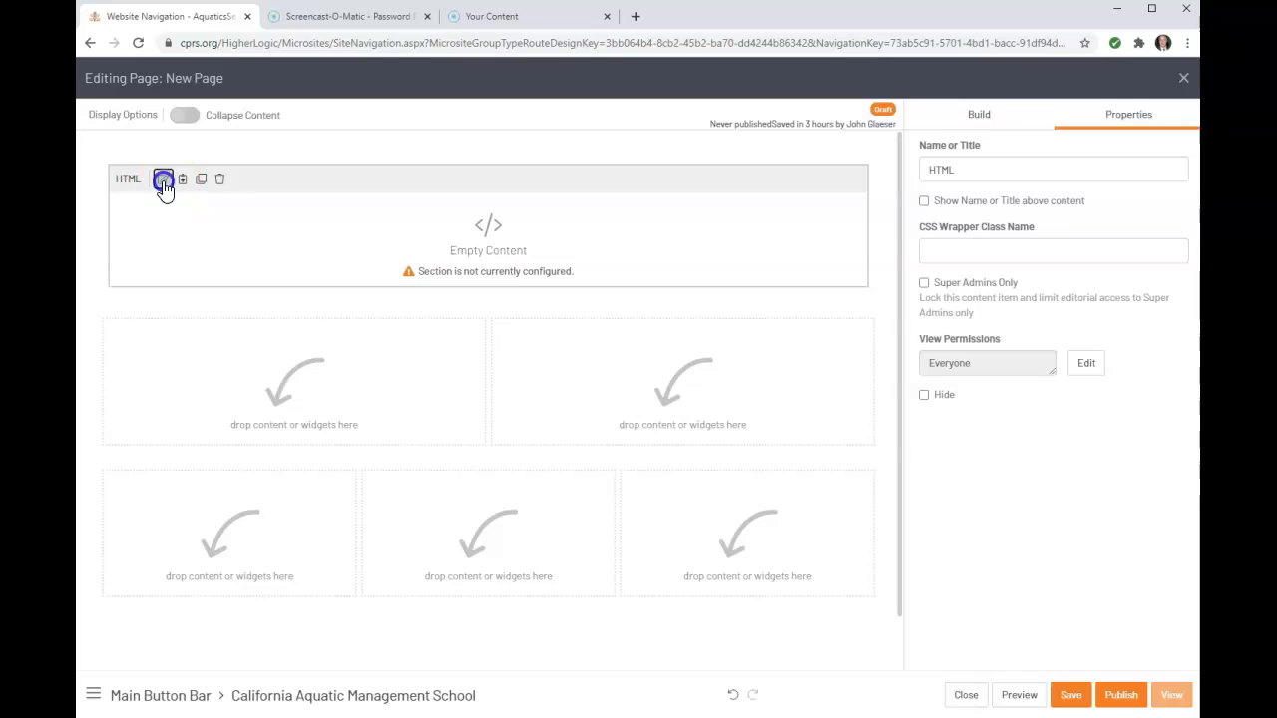
click(574, 351)
click(714, 459)
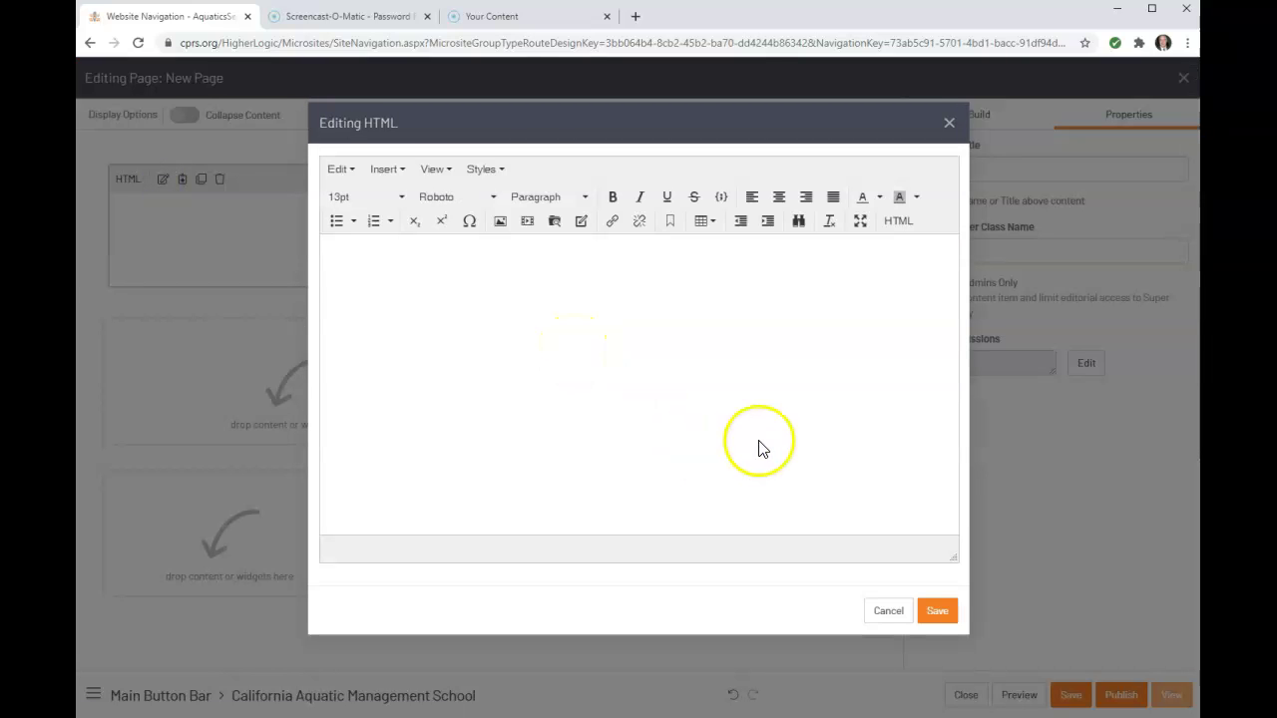
click(499, 223)
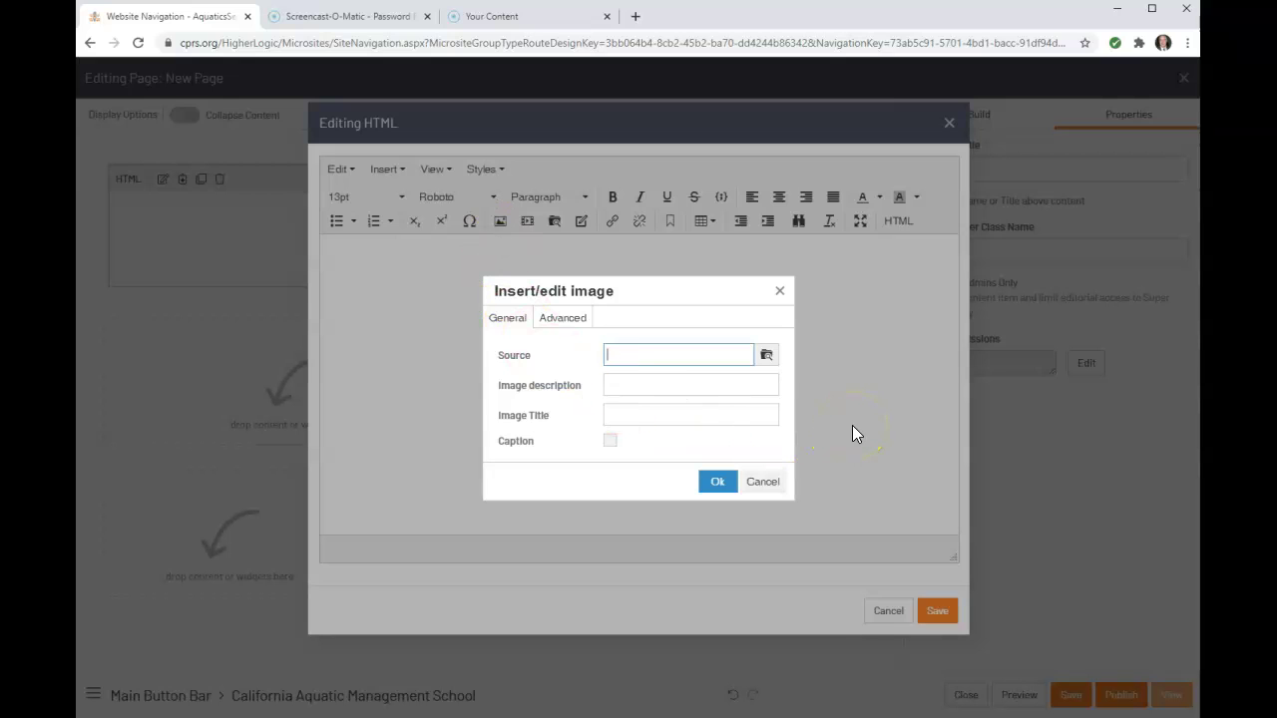
click(766, 356)
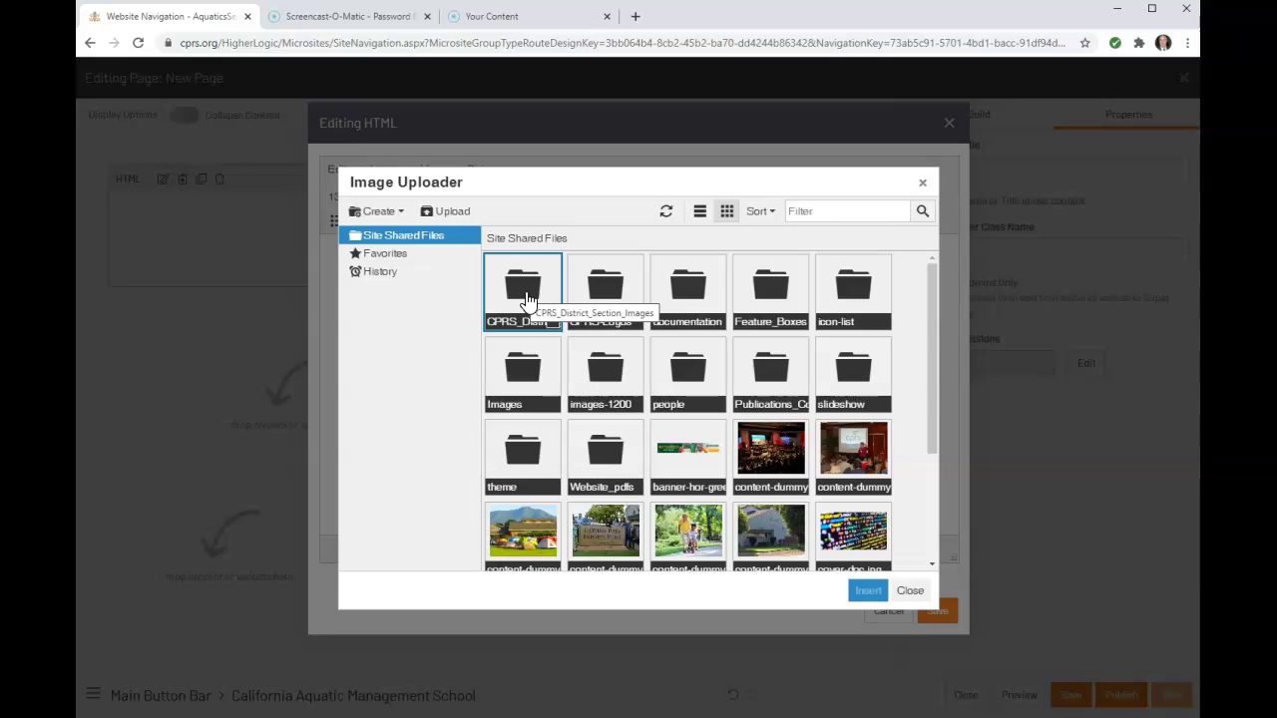
Pick the CAMS test banner from CPRS_District_Section_Images > Aquatics_Section as the image source
double_click(527, 300)
click(594, 313)
click(687, 307)
click(848, 312)
click(769, 448)
scroll(769, 451, down, 1)
click(755, 455)
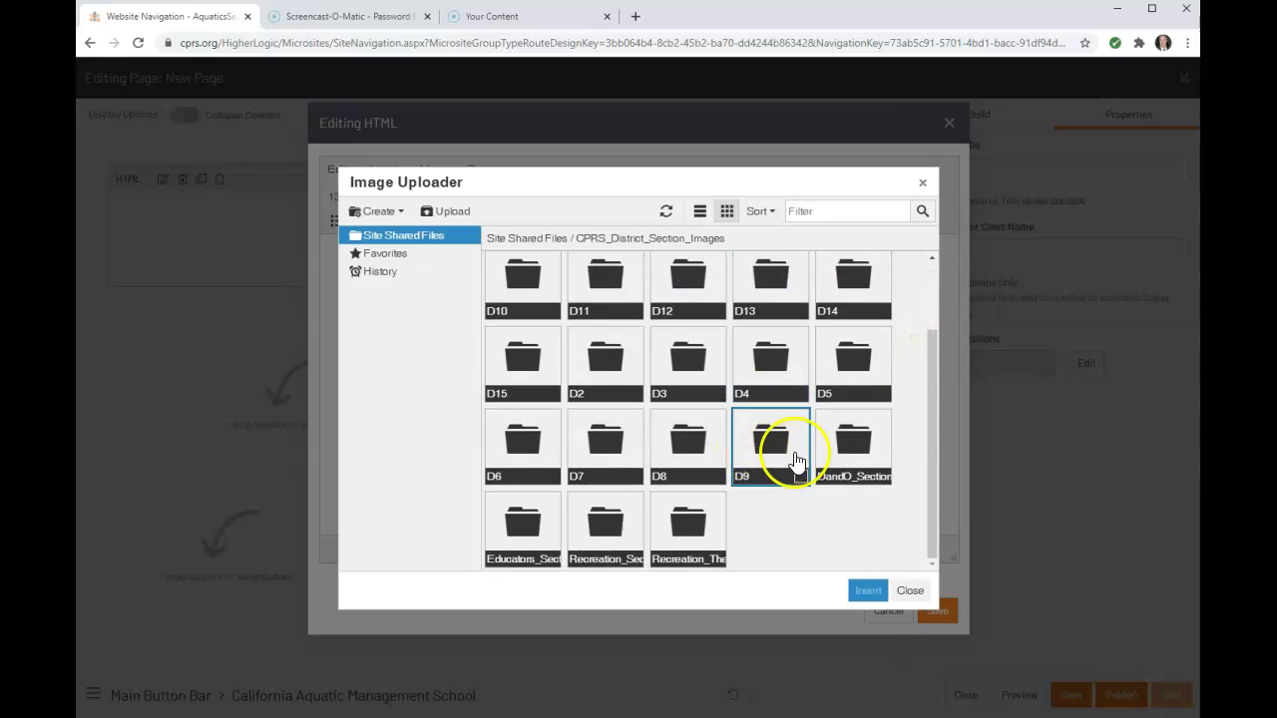
click(853, 444)
click(602, 534)
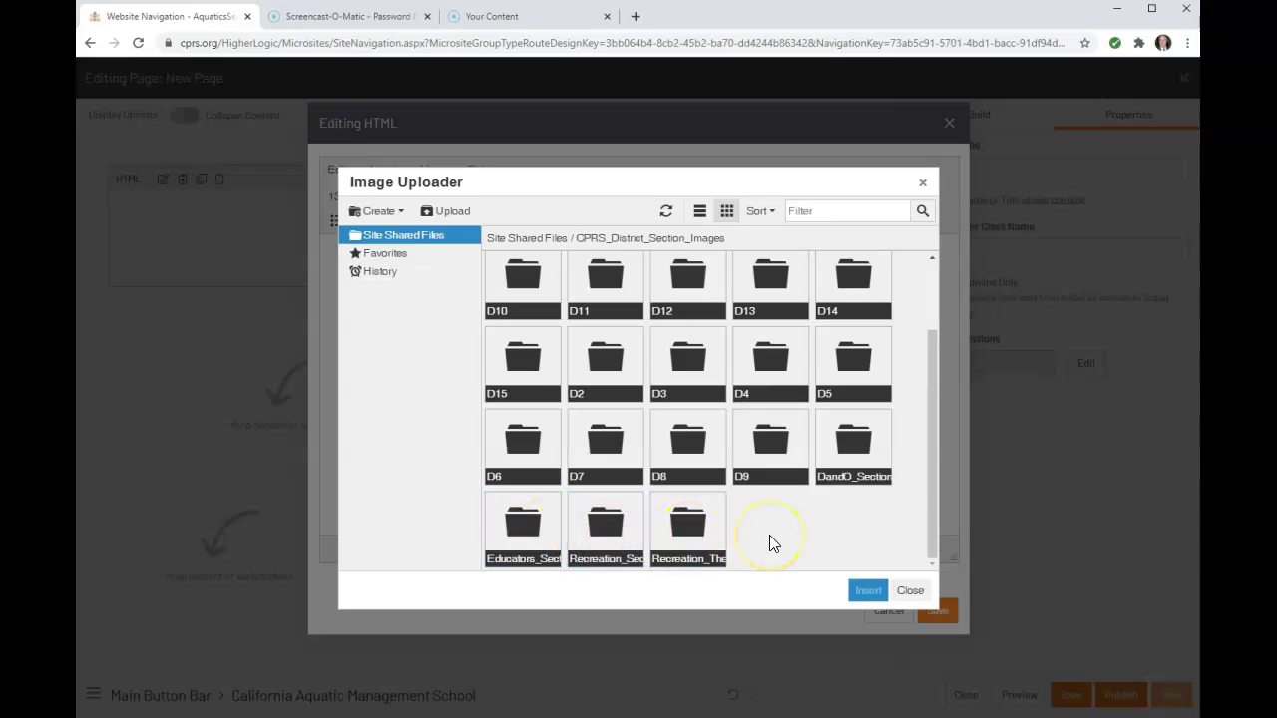
scroll(770, 535, up, 1)
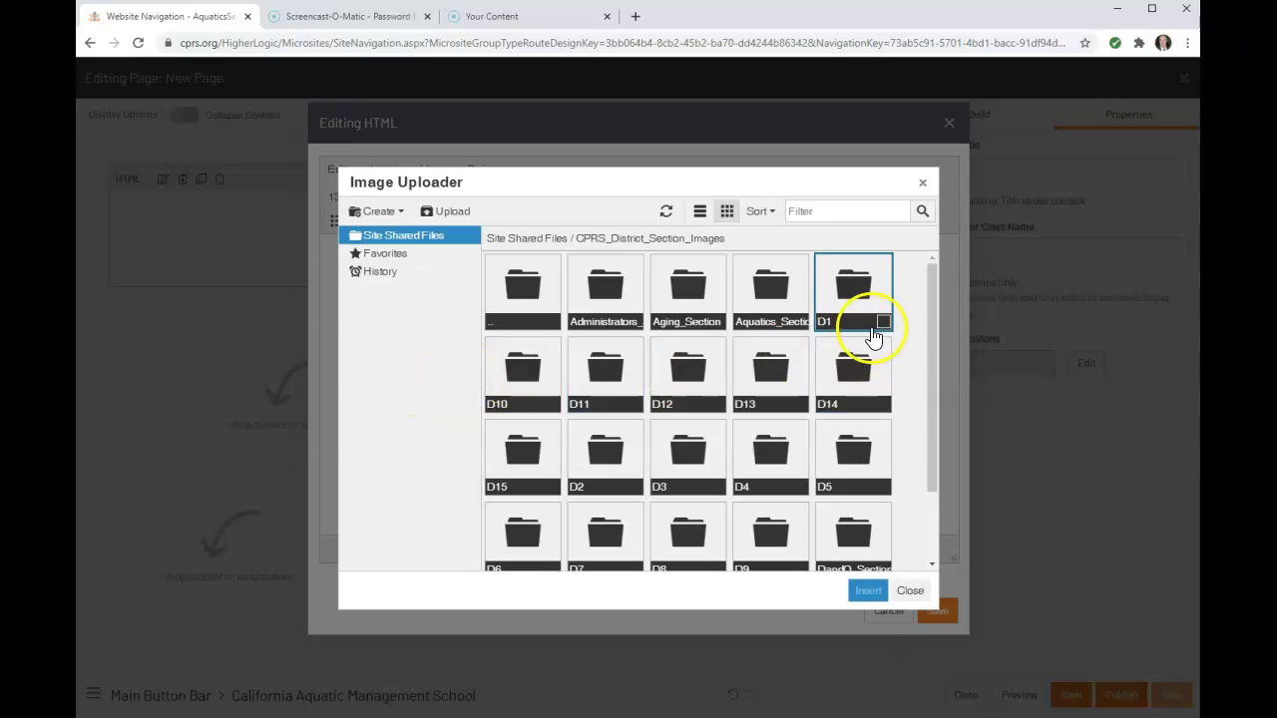
double_click(778, 292)
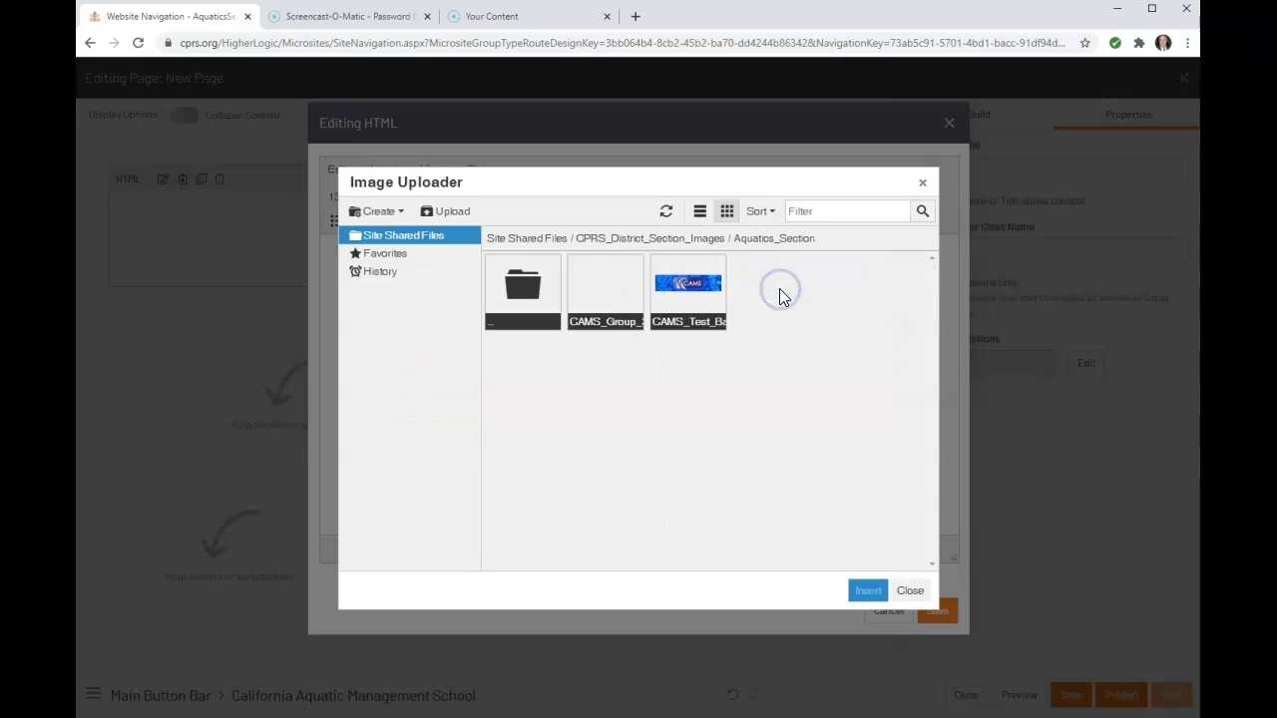
double_click(691, 299)
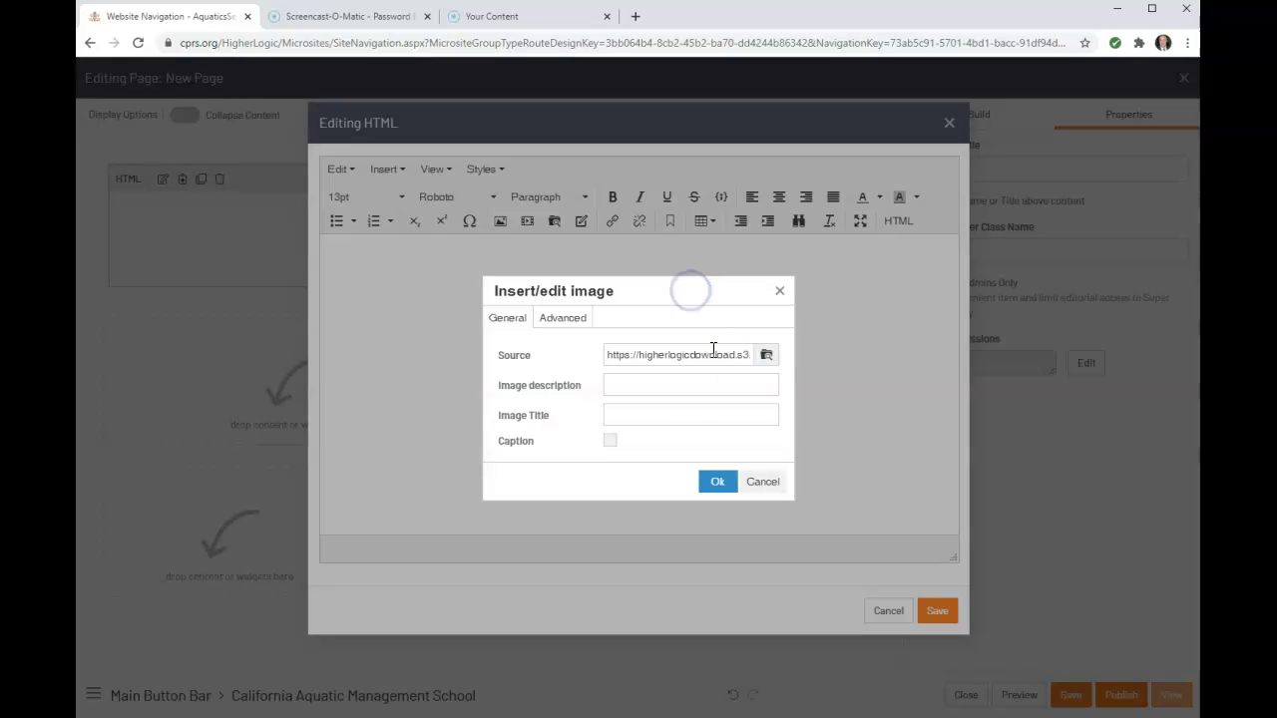
Give the banner description and title 'CAMS Banner', insert it, and save the HTML block
click(672, 384)
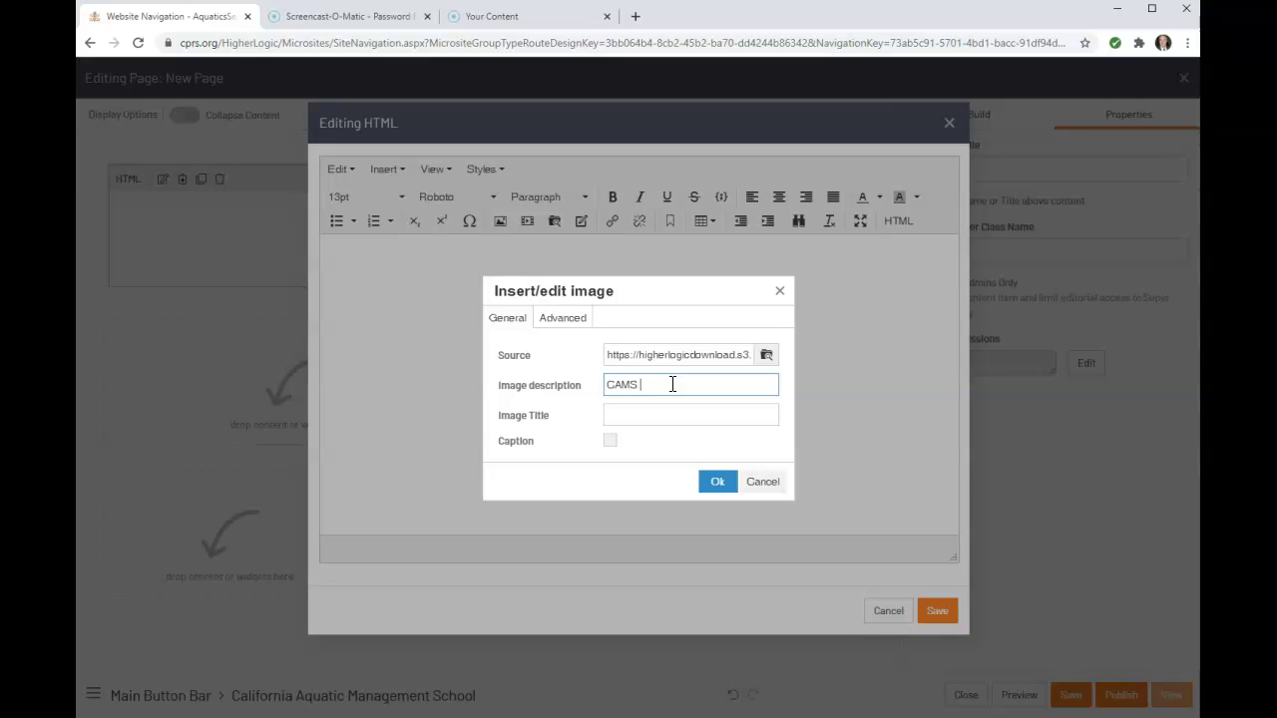
key(Tab)
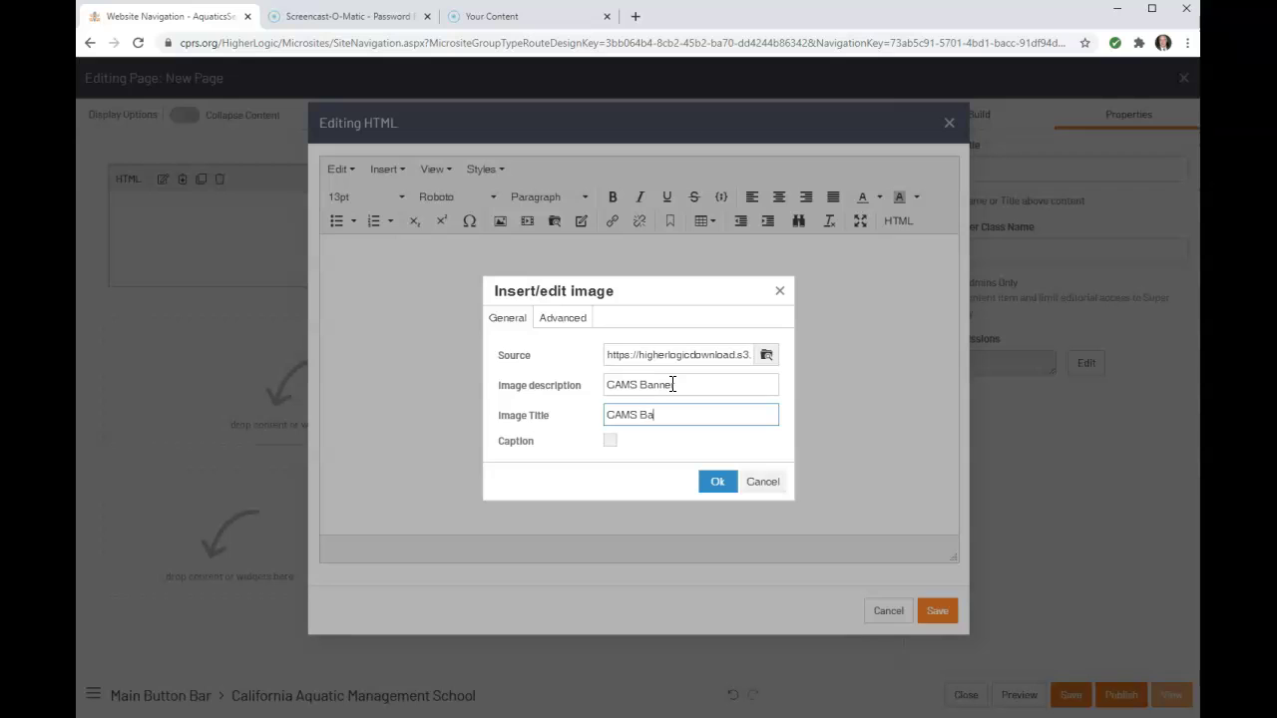
click(740, 409)
click(713, 483)
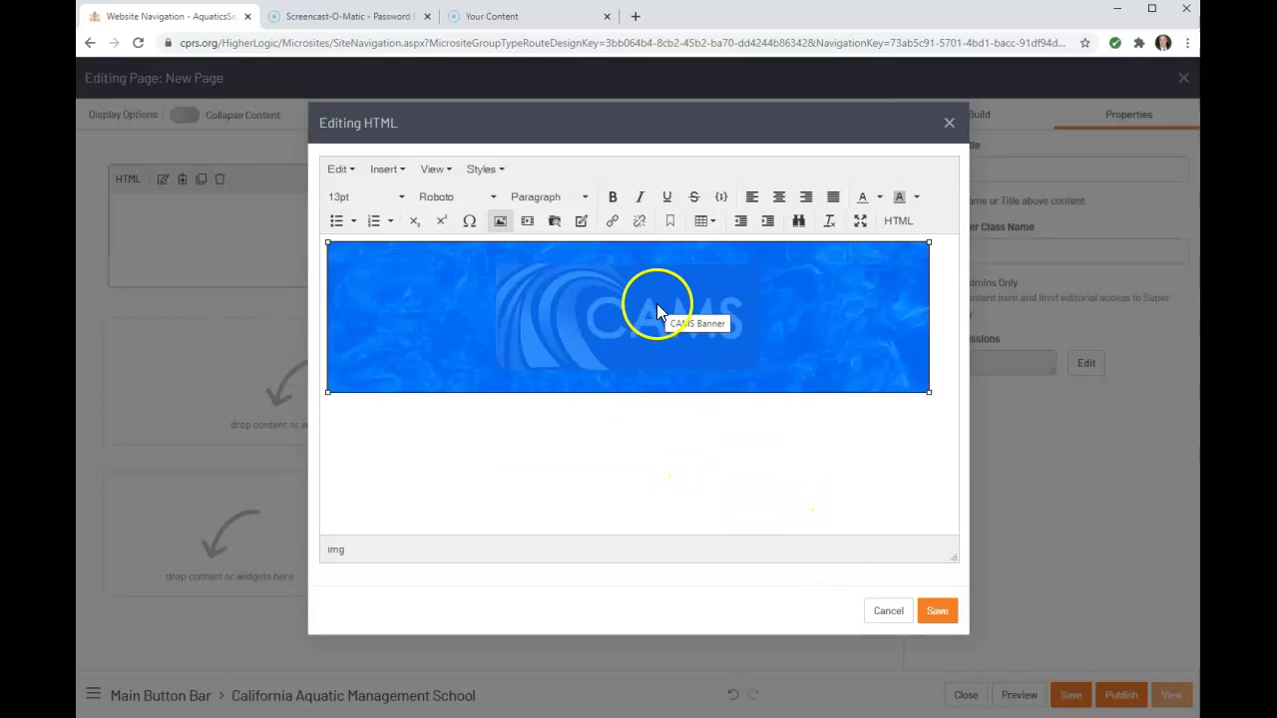
click(940, 612)
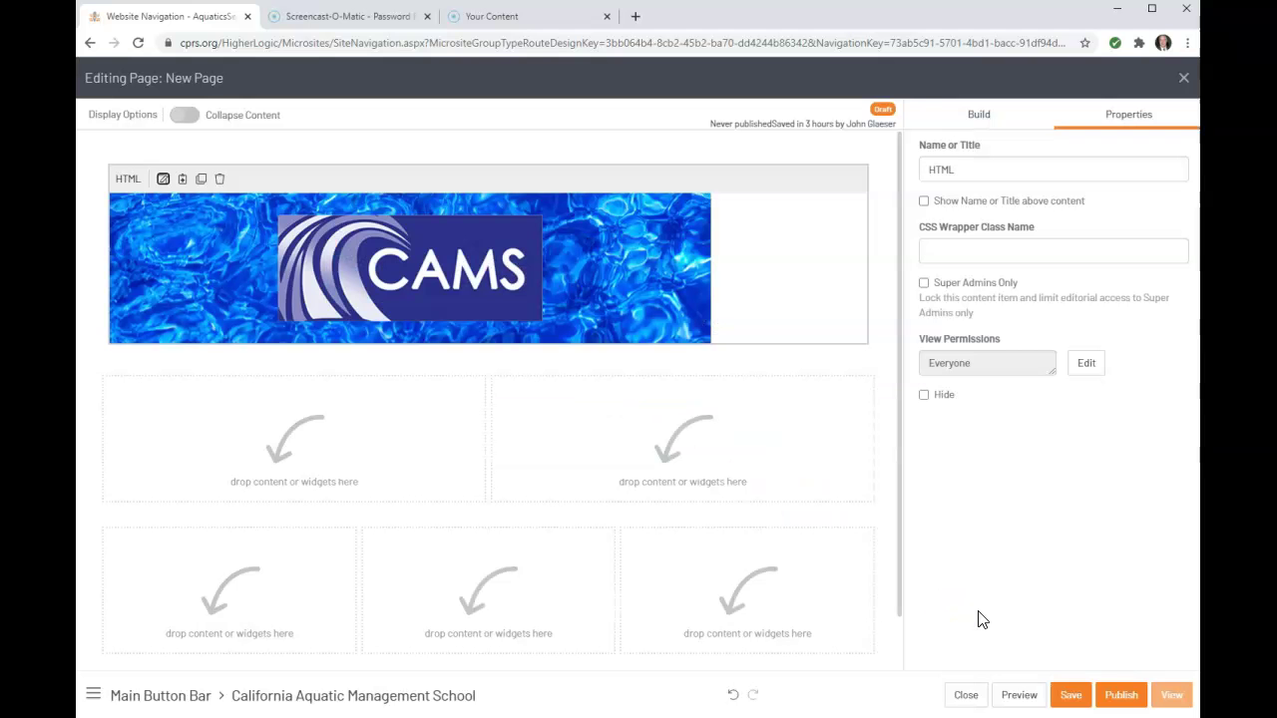
Drop an HTML block into the right and the left half of the two-column row
click(290, 442)
click(632, 445)
click(333, 442)
click(645, 435)
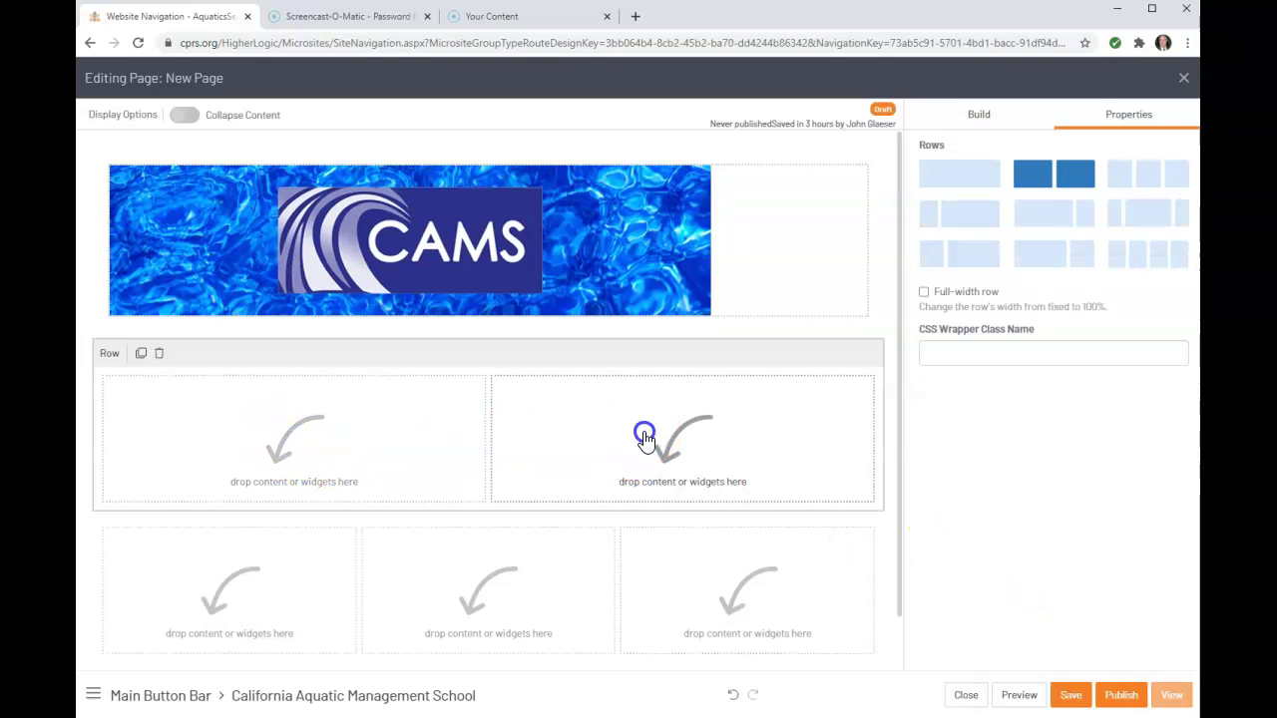
click(311, 433)
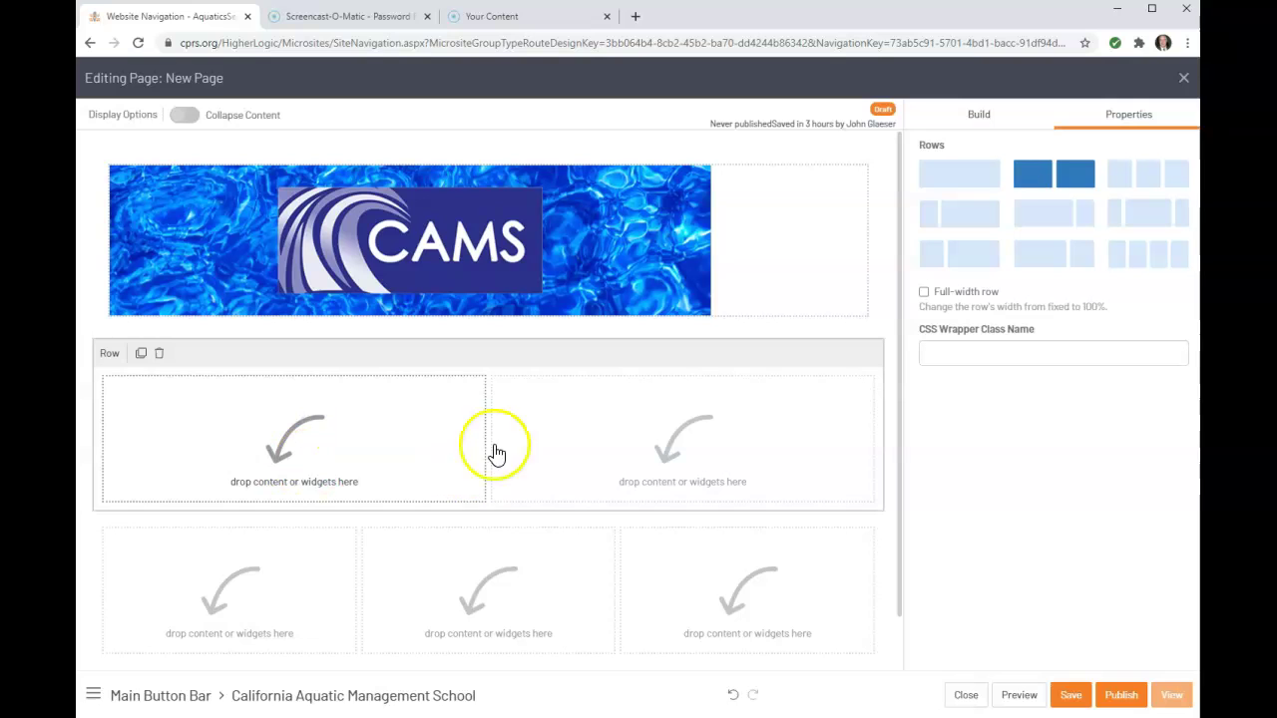
click(973, 117)
drag(1038, 449, 663, 446)
drag(1049, 471, 315, 441)
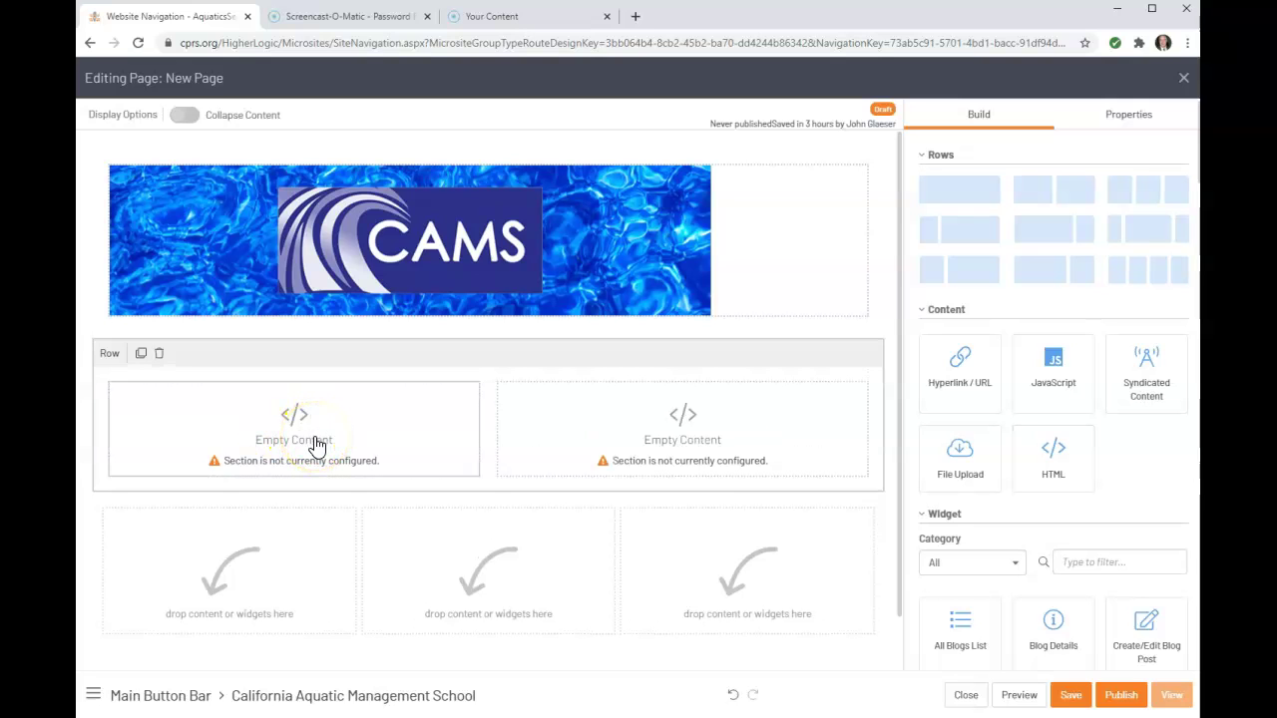
click(315, 445)
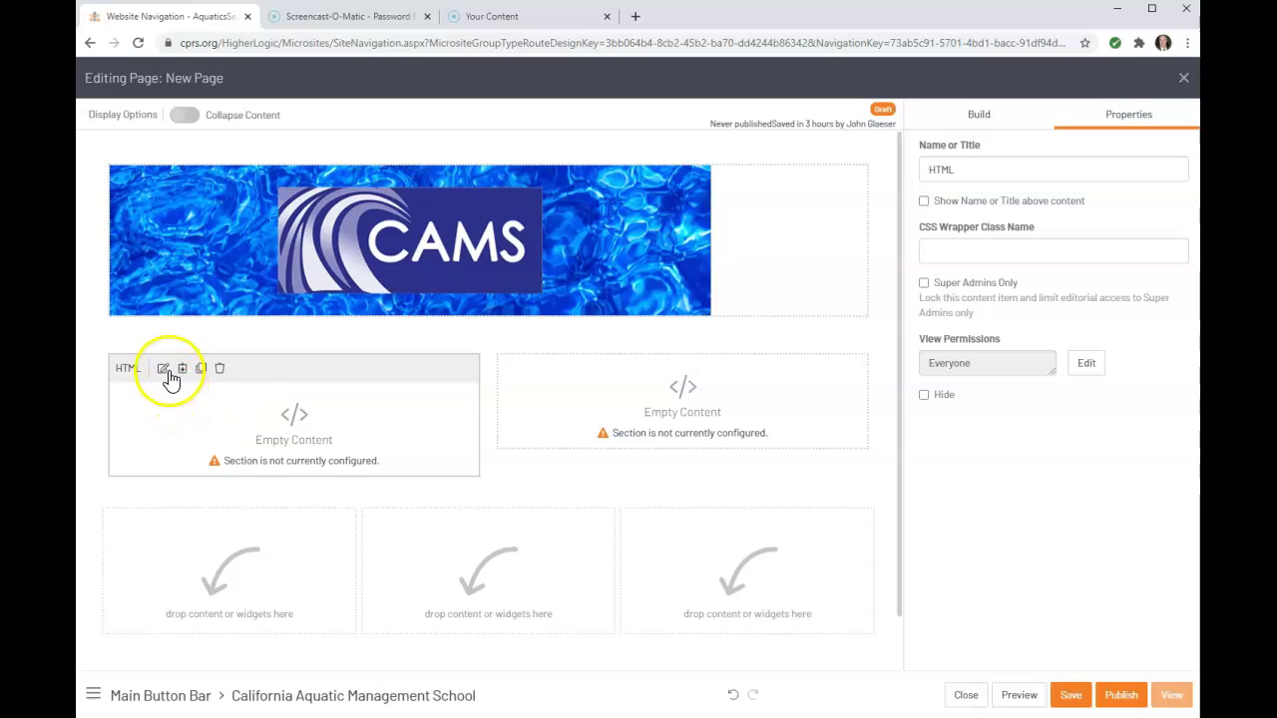
Copy the California Aquatic Management School description from Word and paste it into the left block's editor
click(164, 369)
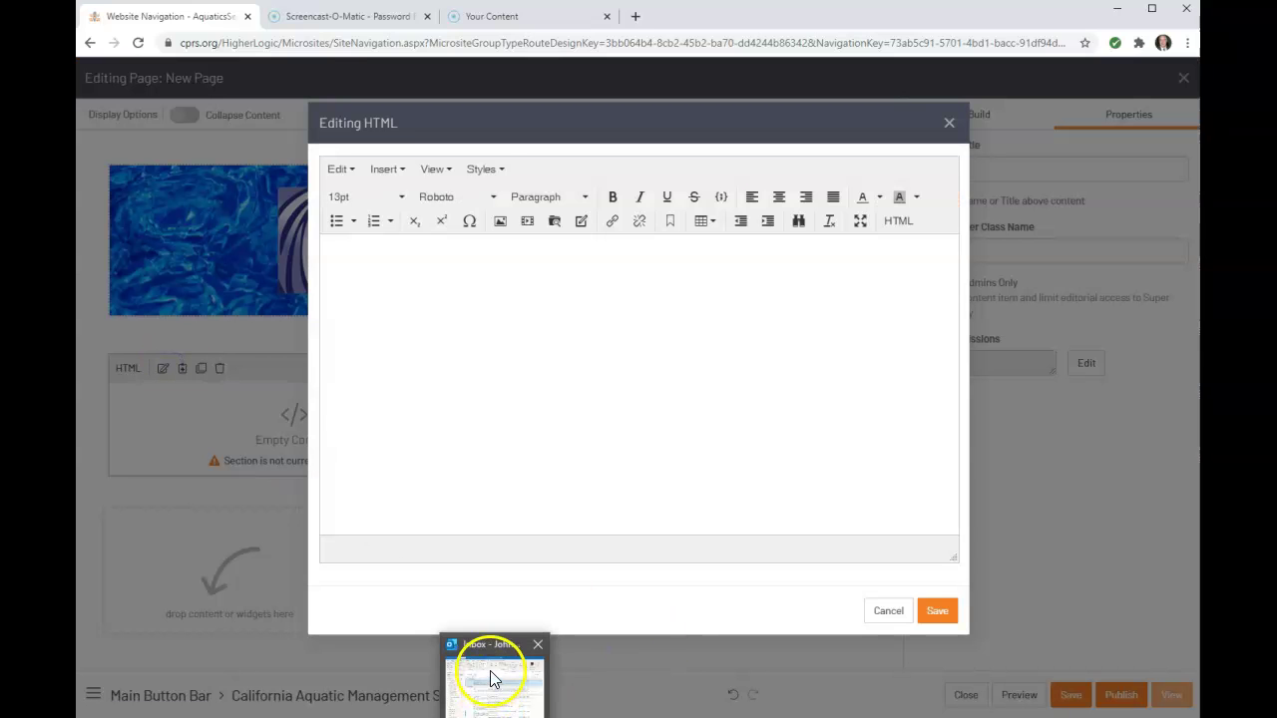
mouse_move(464, 717)
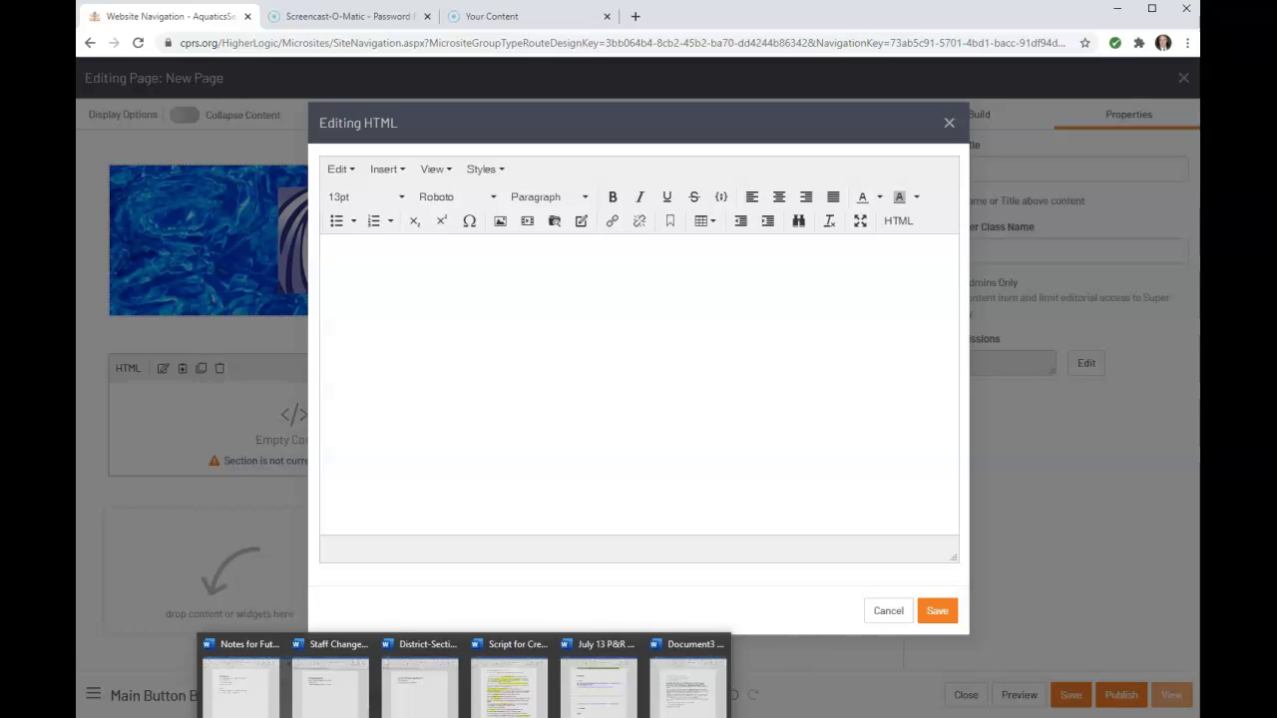
click(719, 650)
key(ctrl+a)
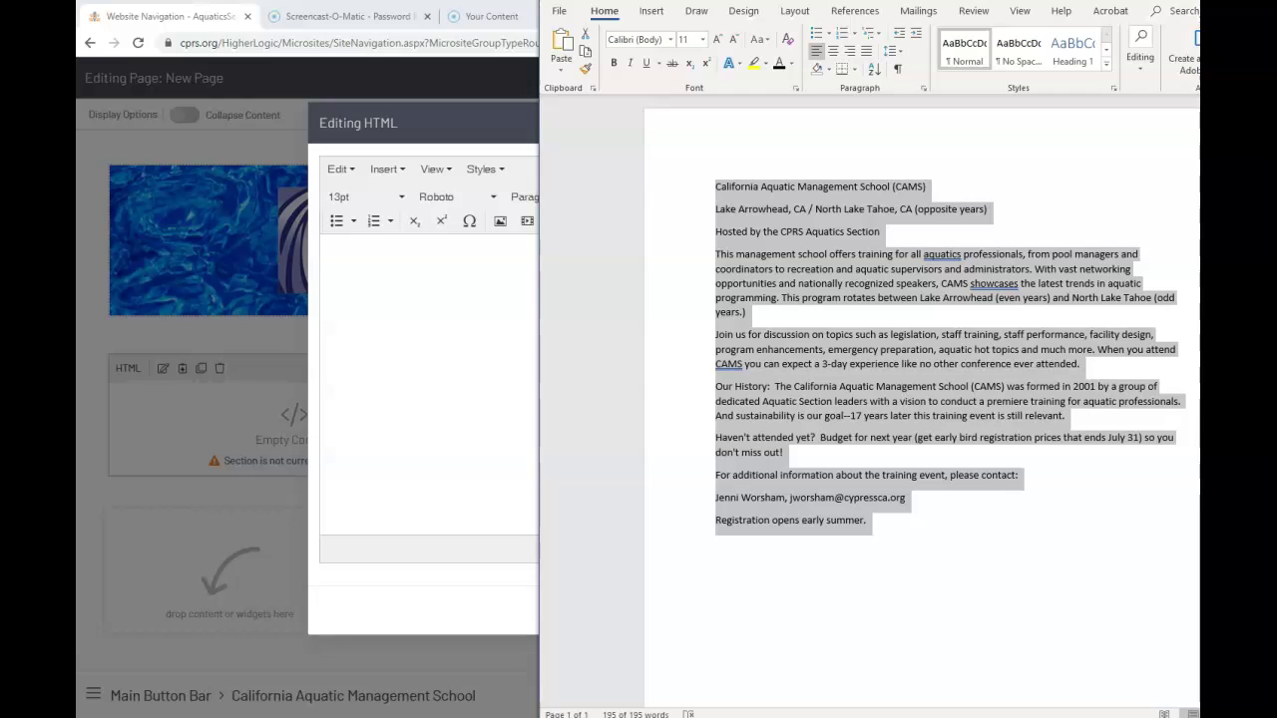
key(alt+Tab)
click(604, 354)
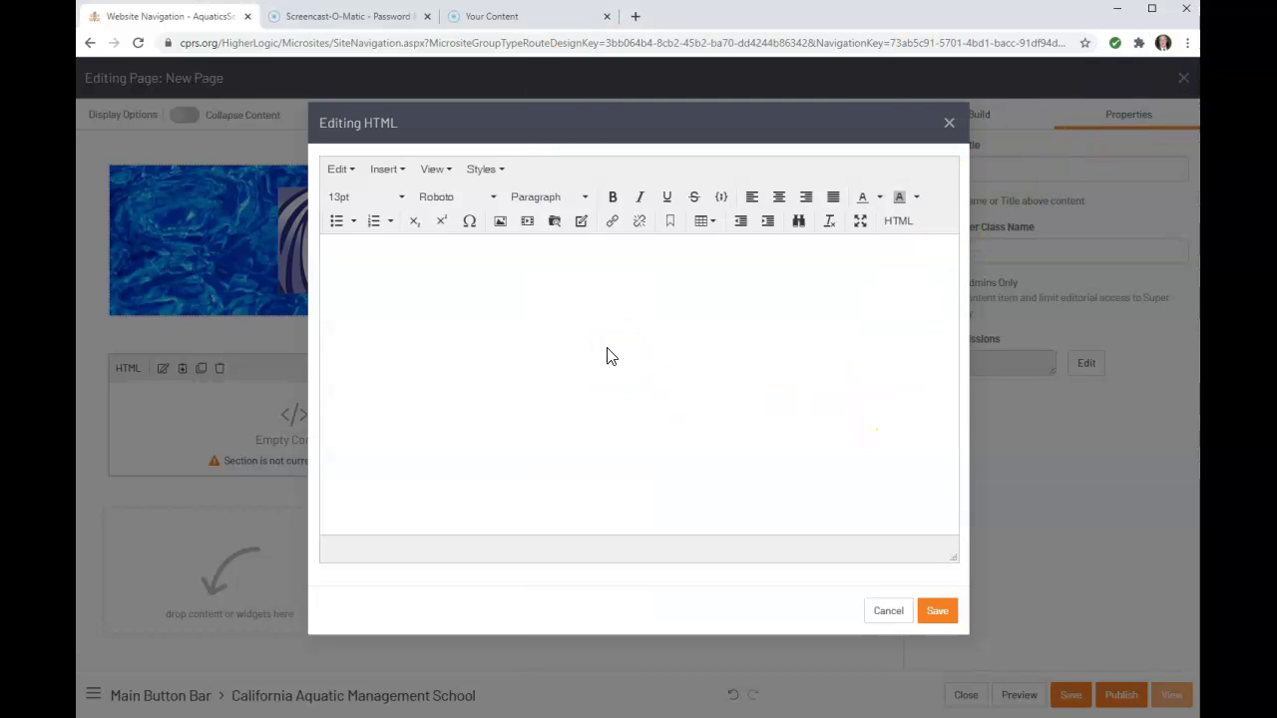
key(ctrl+v)
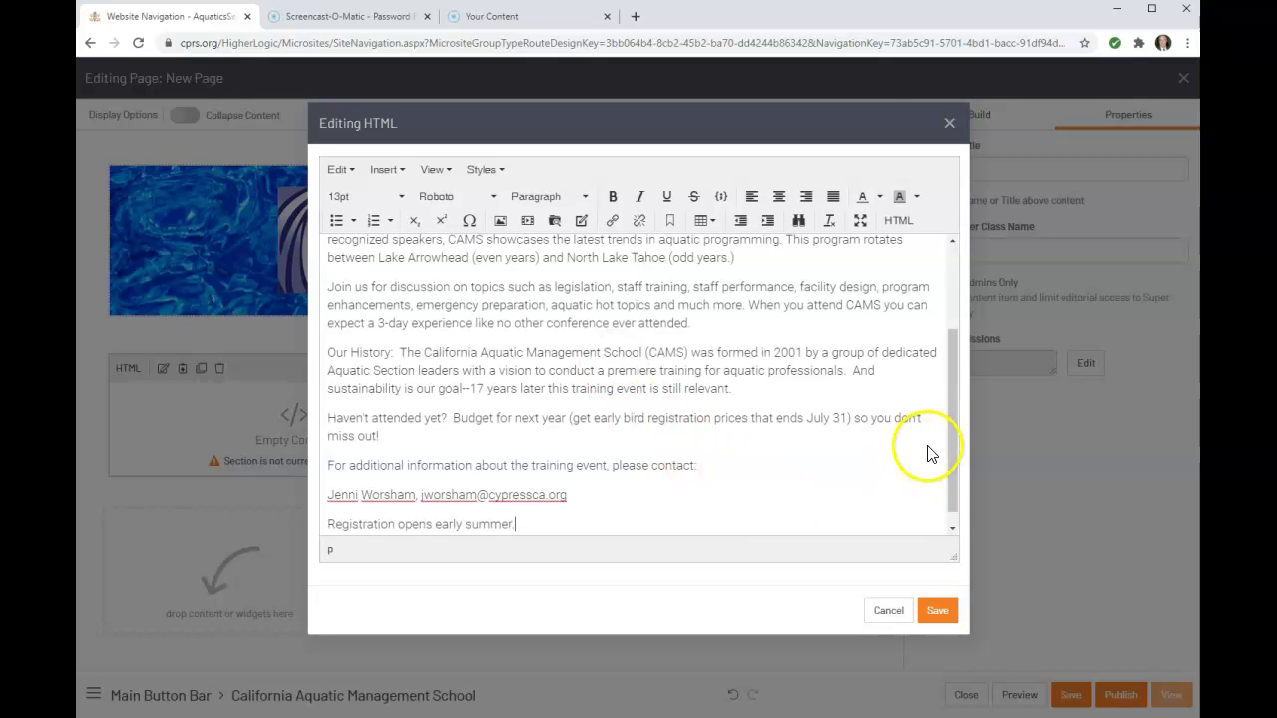
drag(952, 457, 955, 285)
Make the California Aquatic Management School title line a Heading 4
click(402, 254)
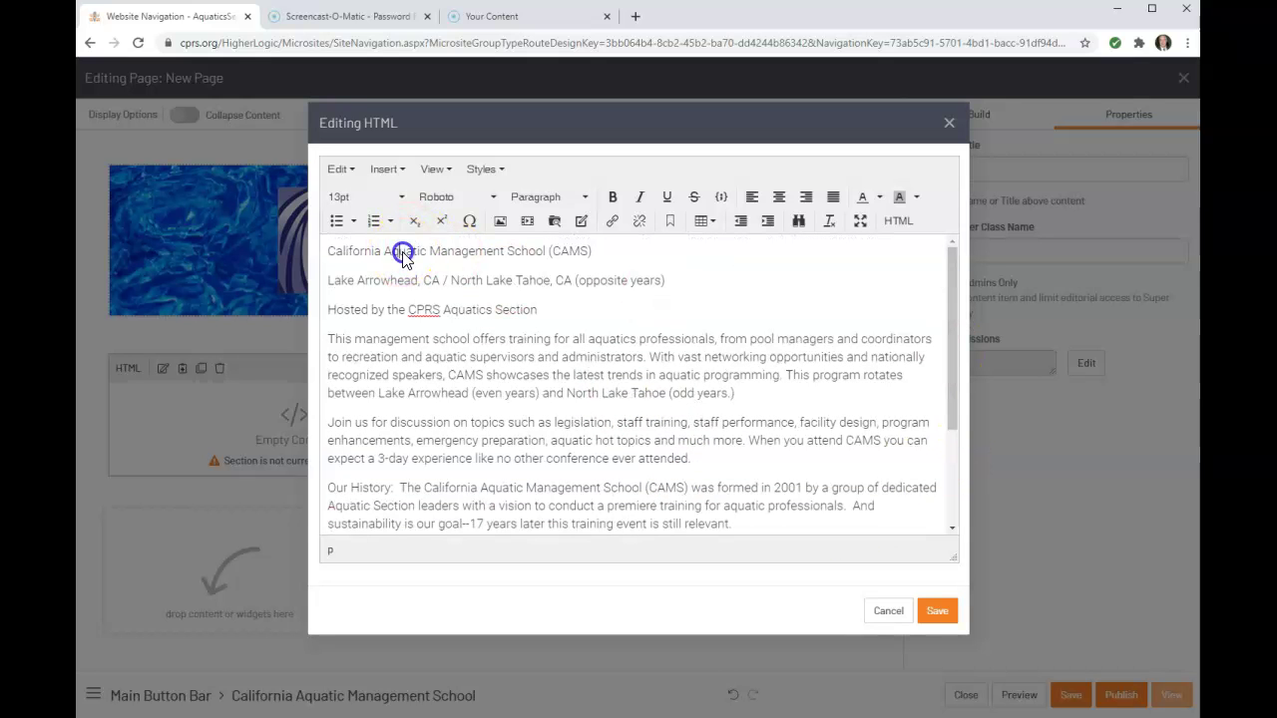
triple_click(402, 251)
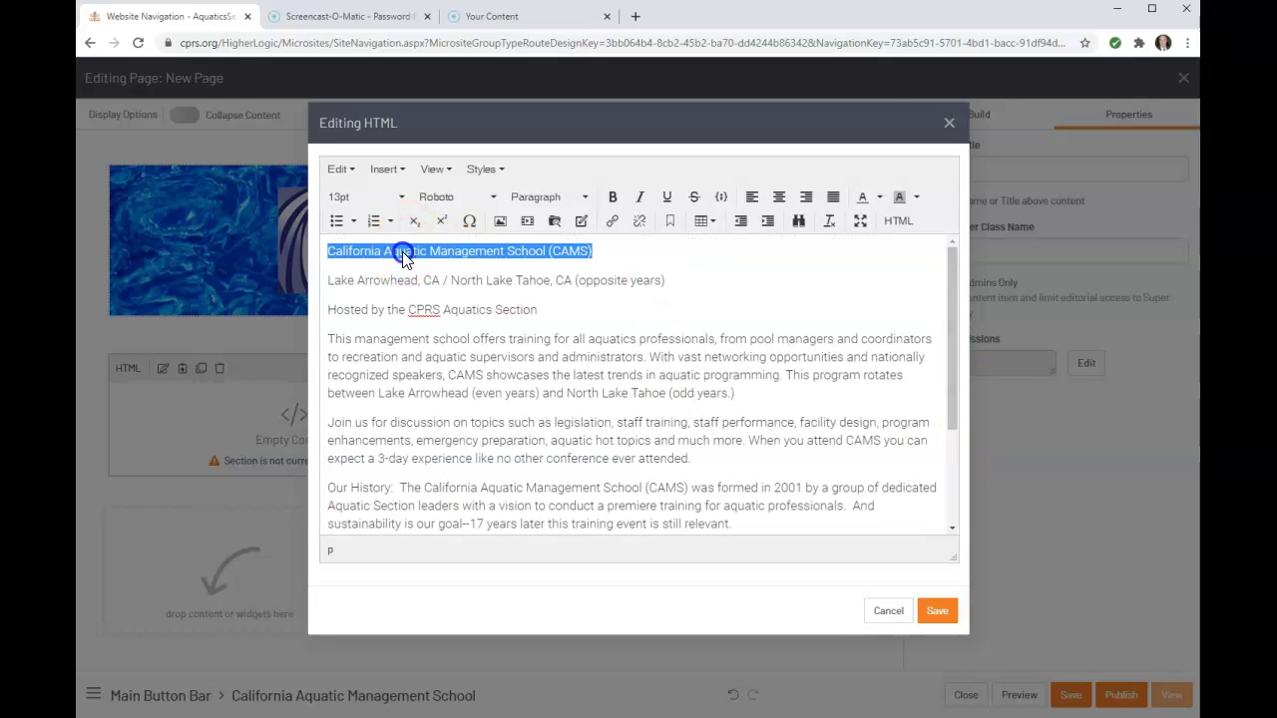
click(577, 197)
click(564, 363)
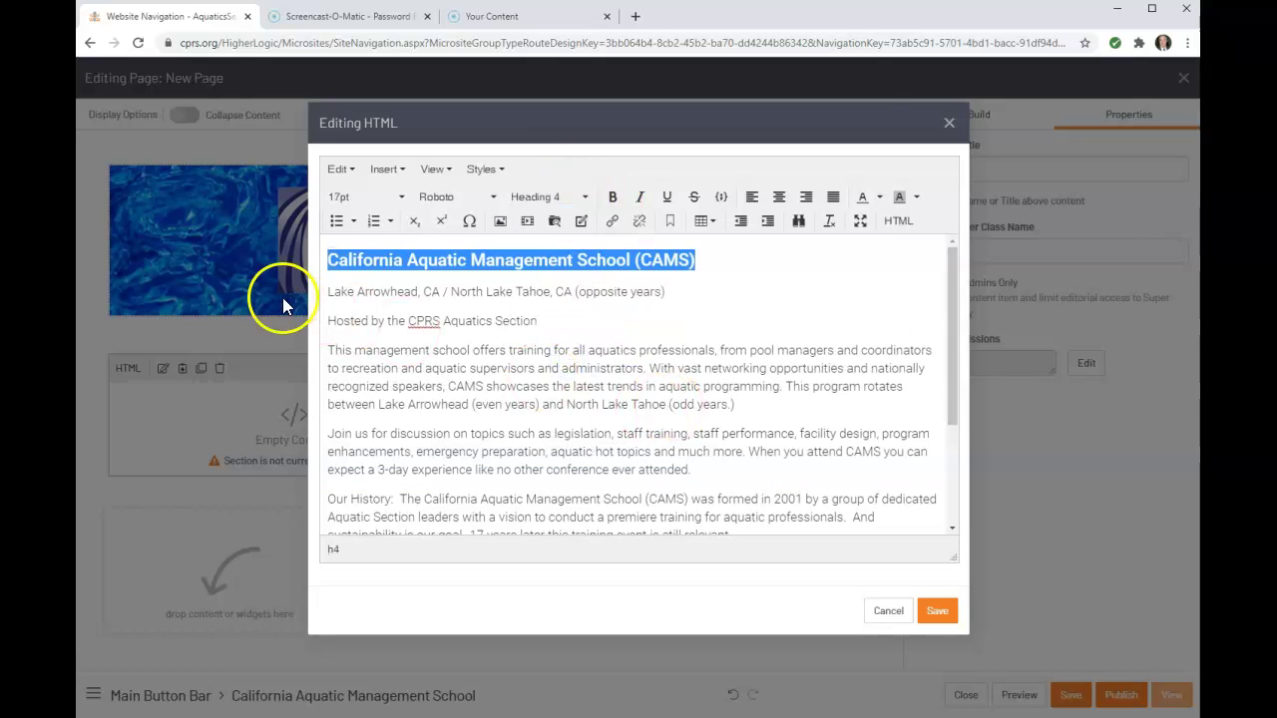
Bold the location and host lines, with the host line as a line break beneath
drag(326, 292, 539, 327)
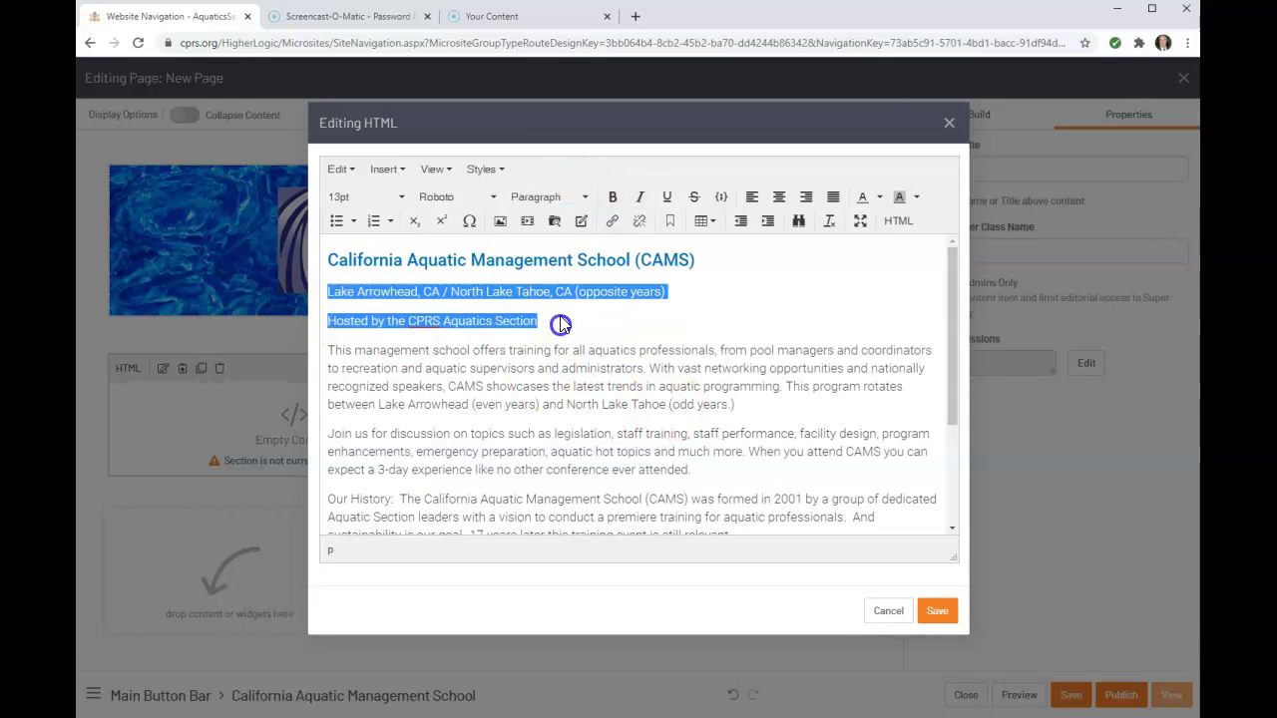
click(613, 197)
click(465, 320)
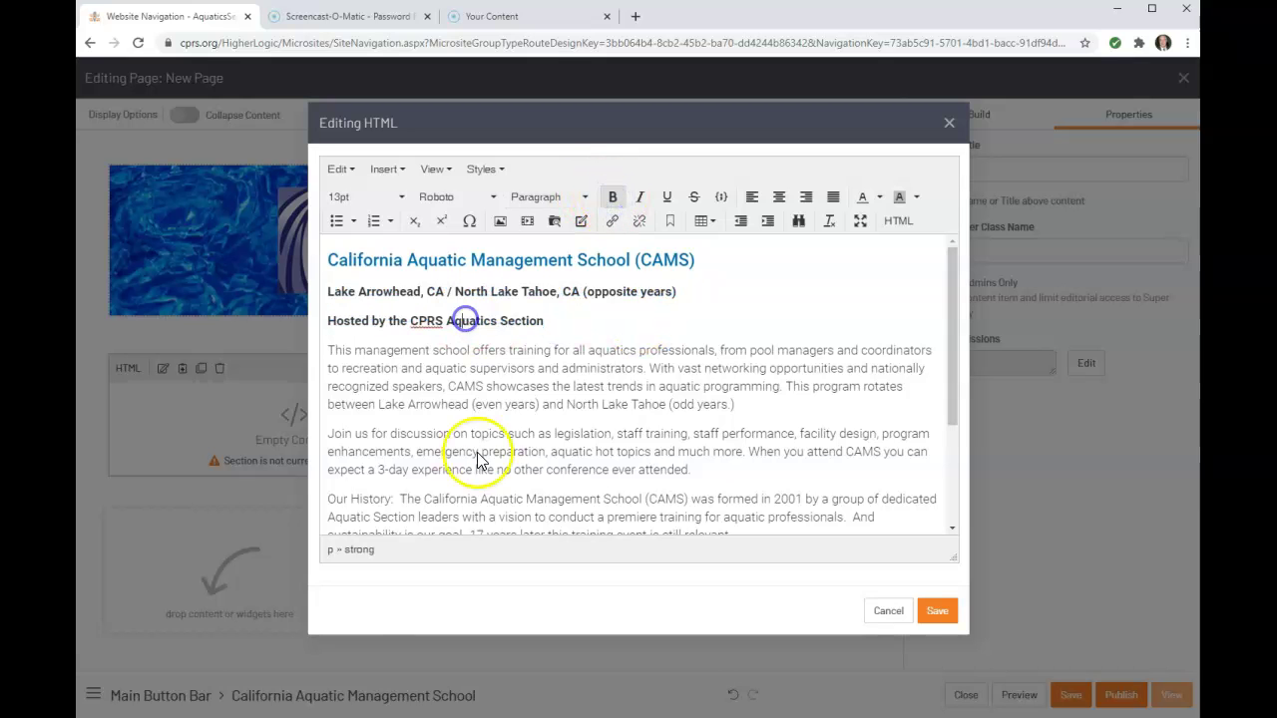
scroll(483, 449, down, 3)
scroll(490, 443, up, 3)
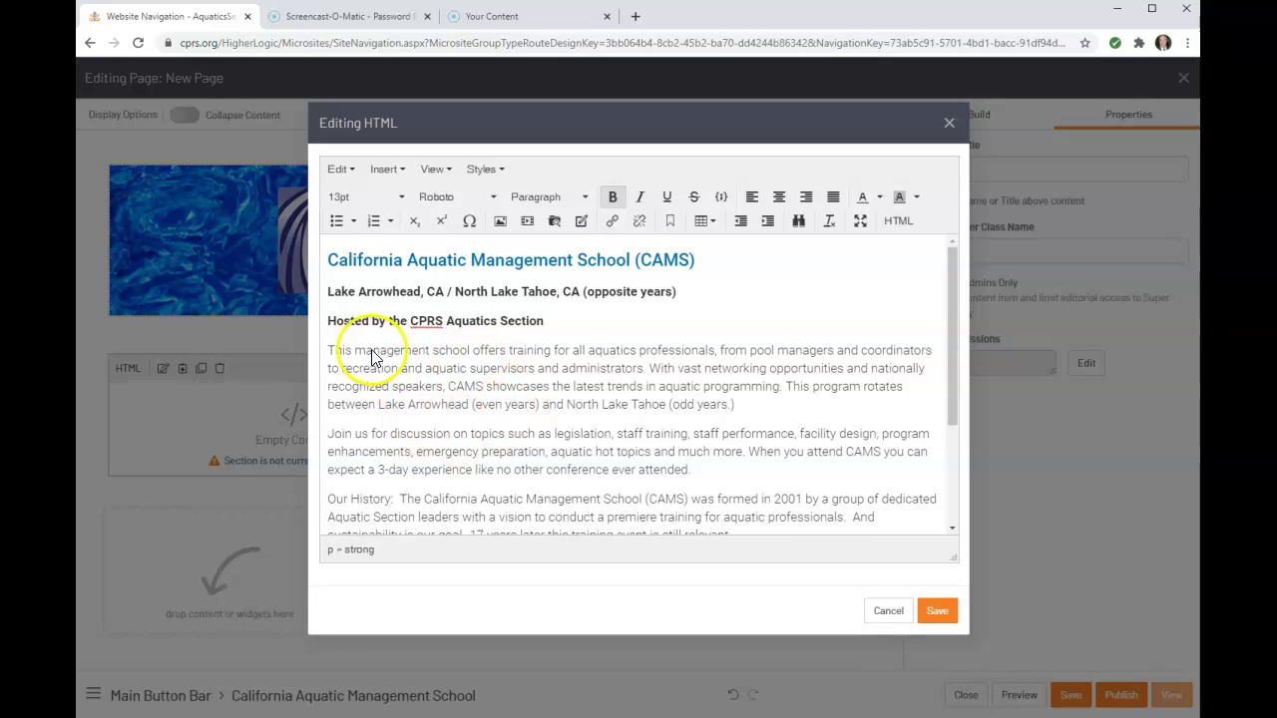
click(330, 322)
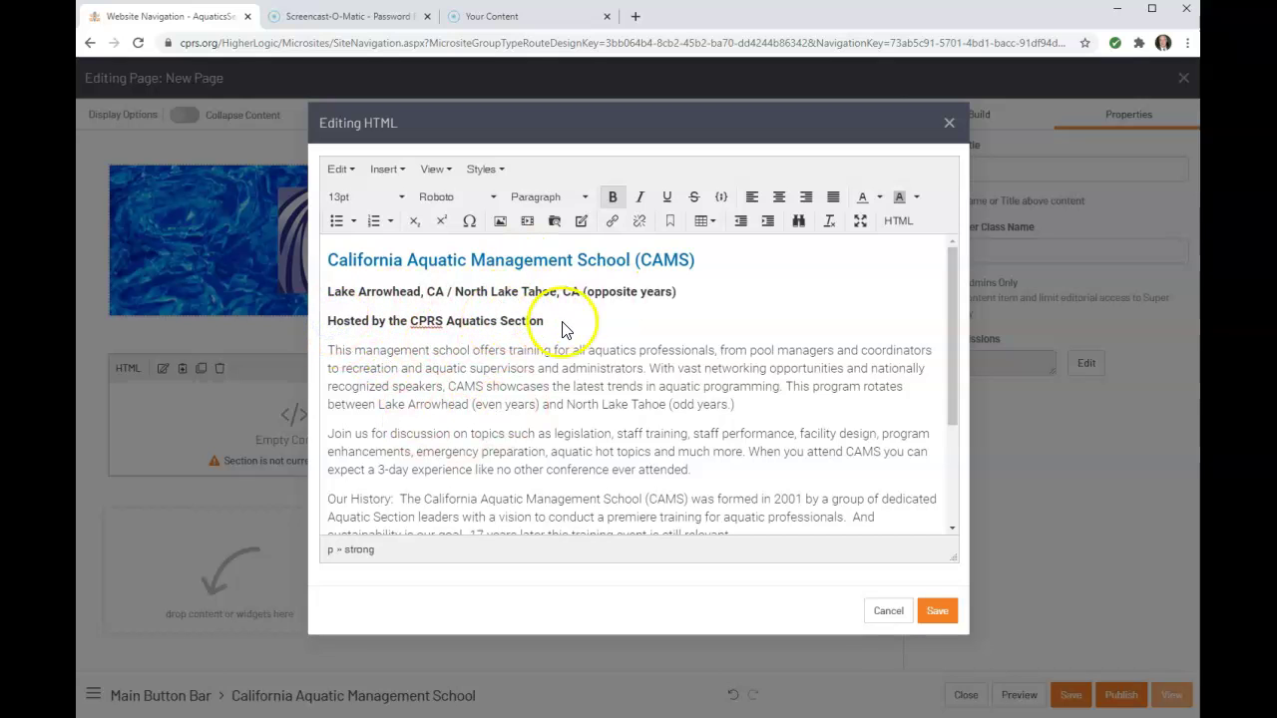
key(BackSpace)
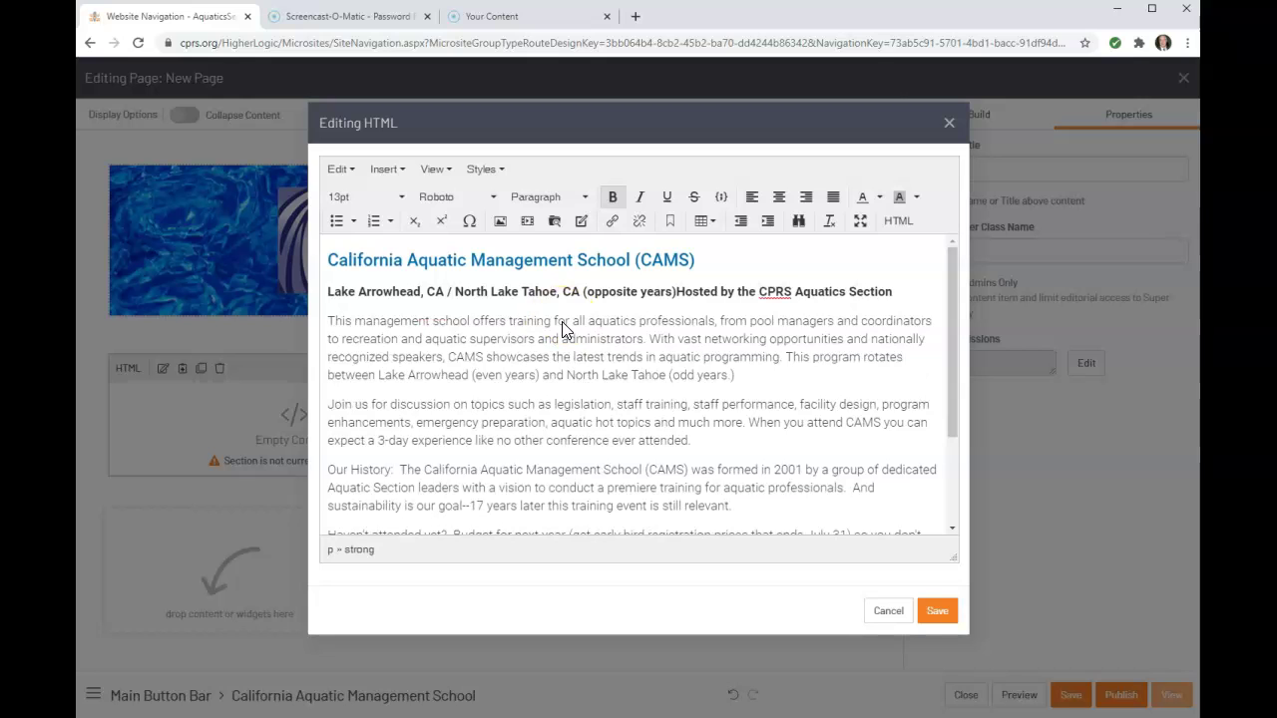
key(shift+Return)
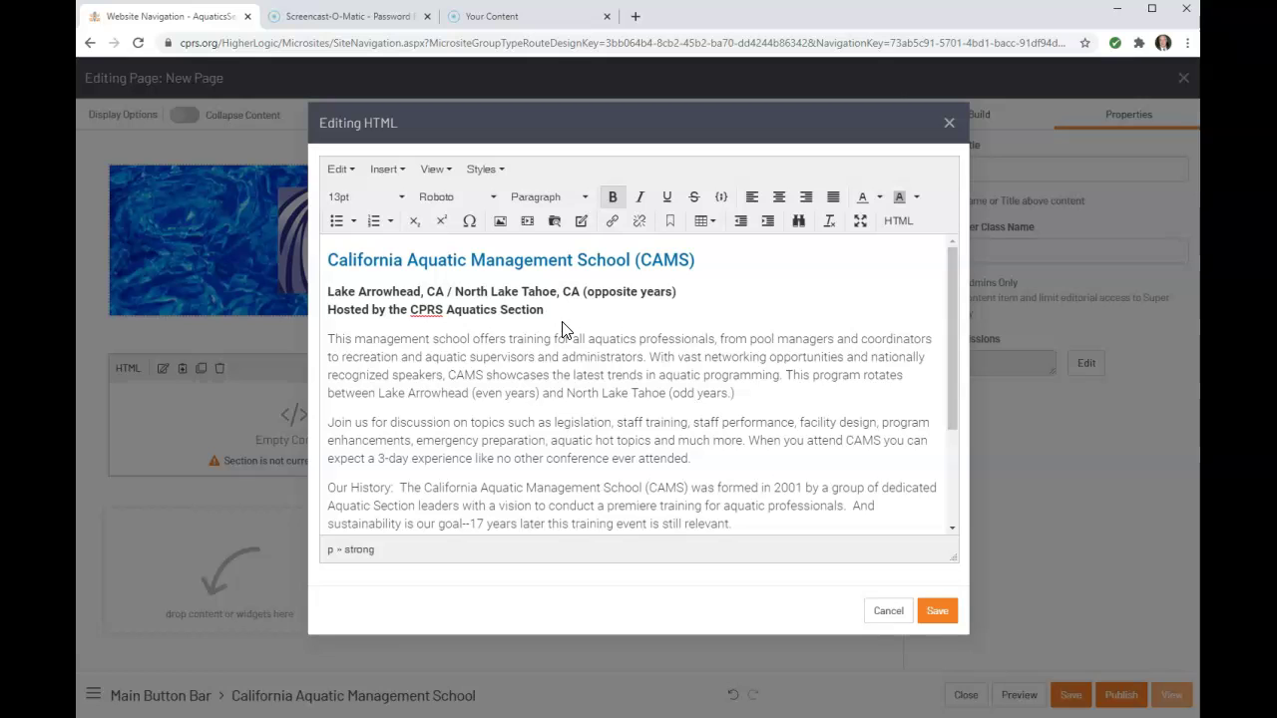
scroll(564, 362, down, 3)
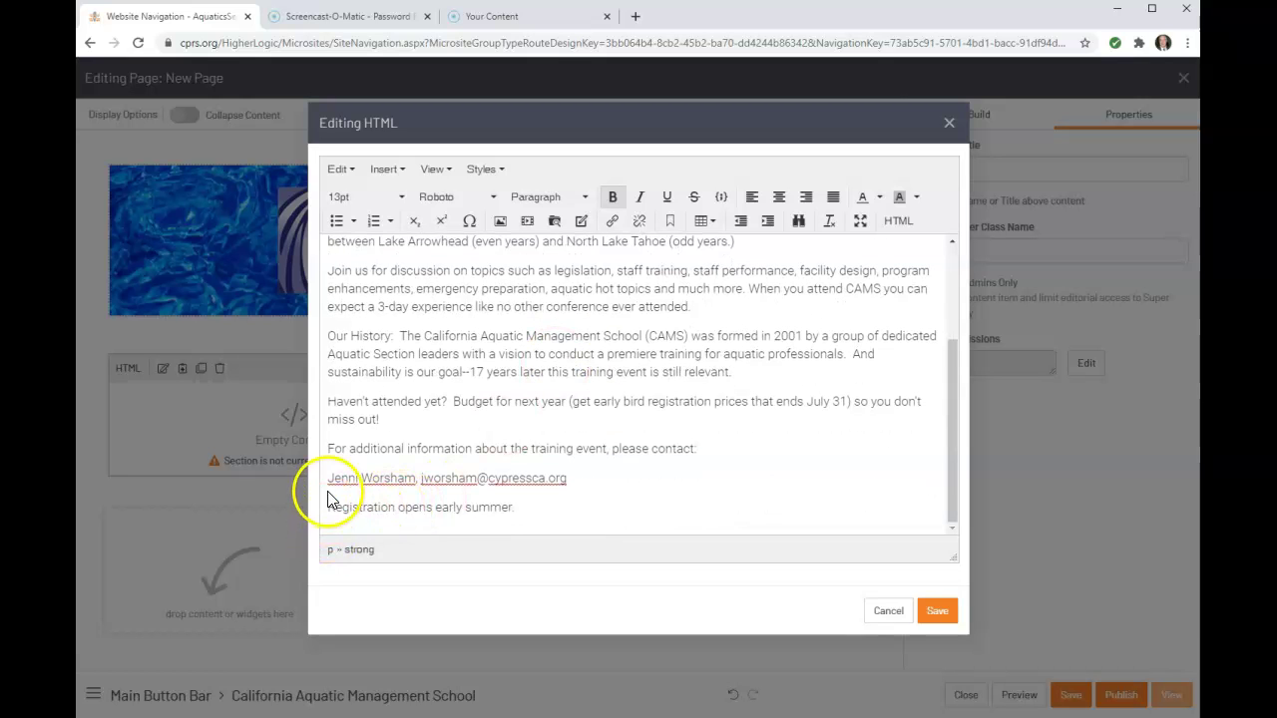
Put the contact name on a line break directly under 'please contact:'
click(331, 483)
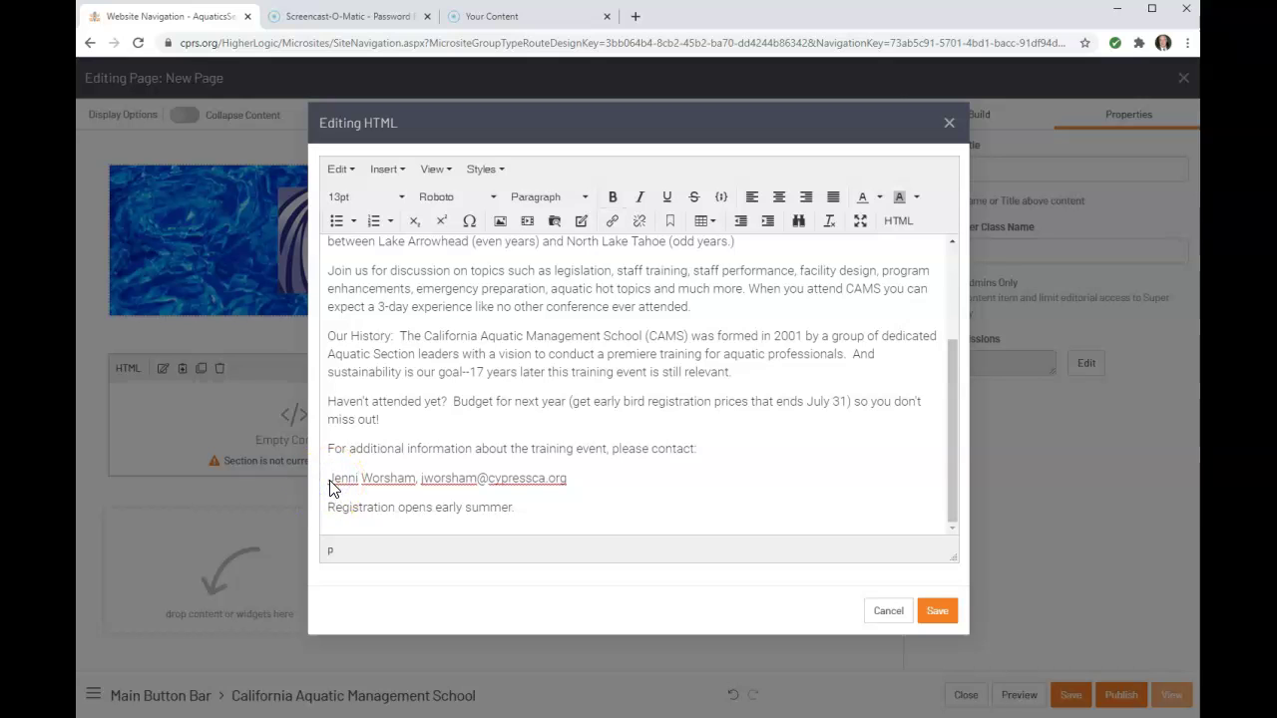
key(BackSpace)
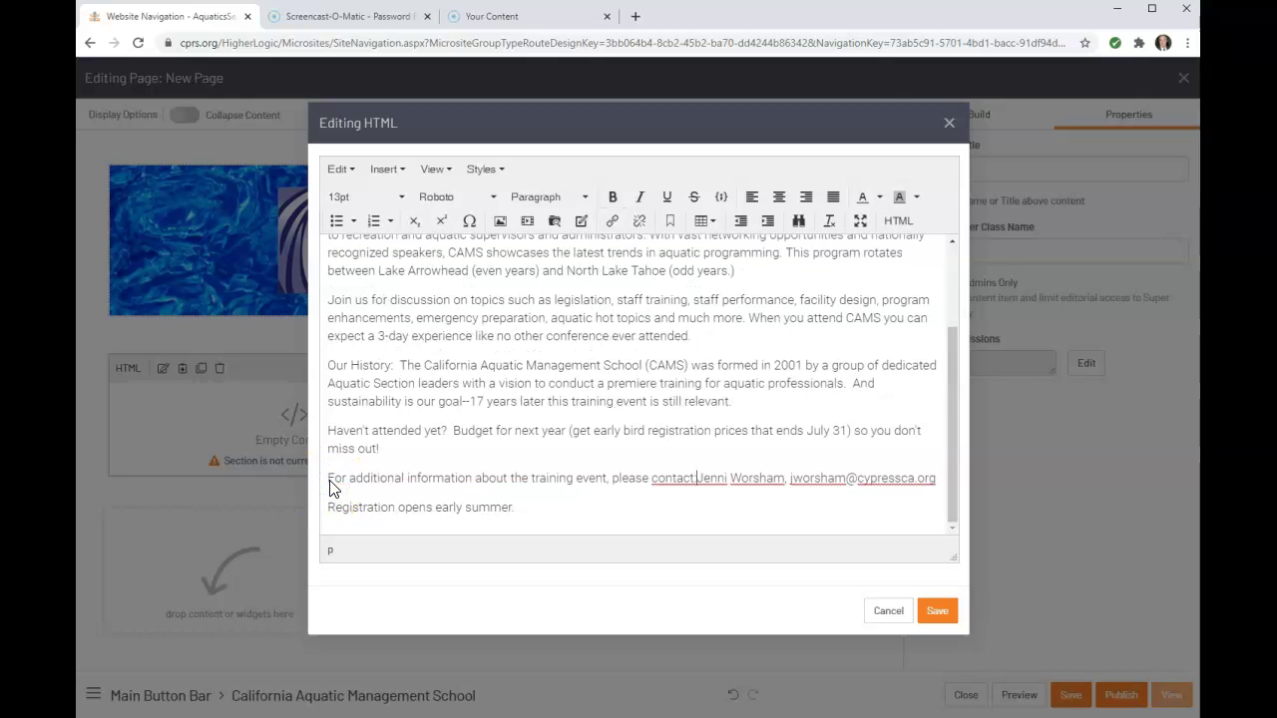
key(Return)
key(BackSpace)
key(shift+Return)
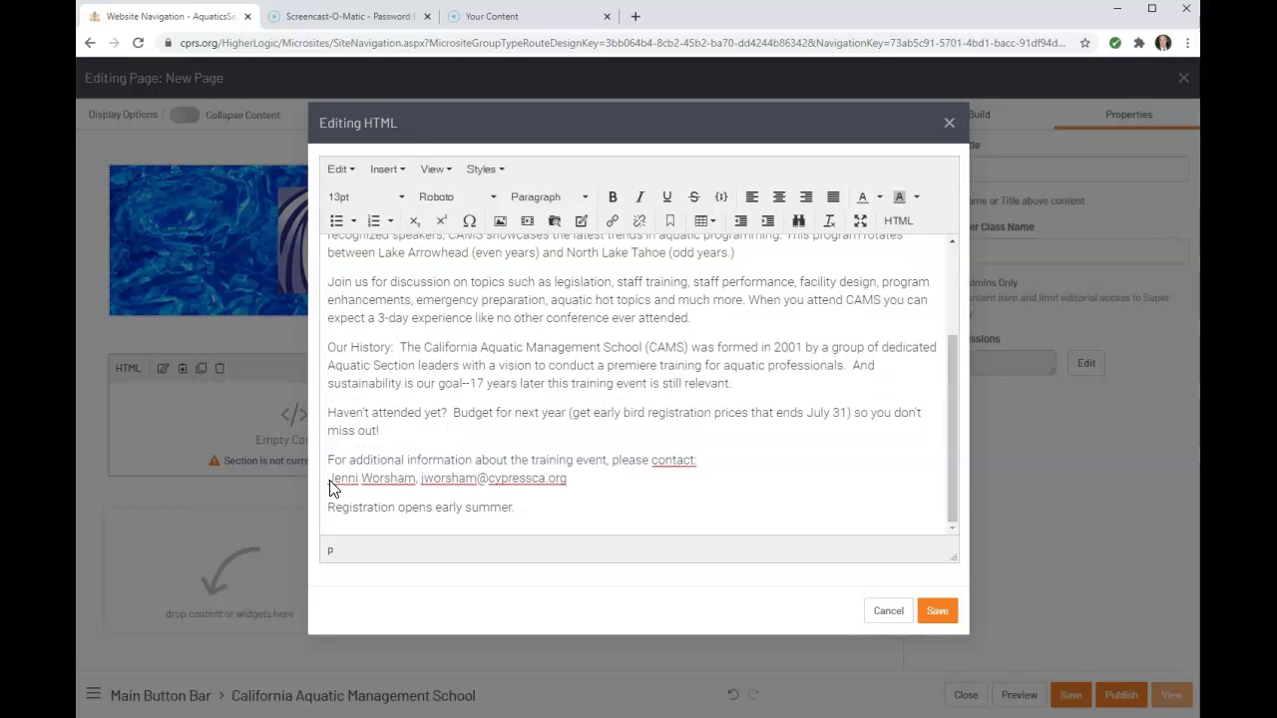
Turn the contact e-mail address into a mailto: link
drag(329, 507, 447, 494)
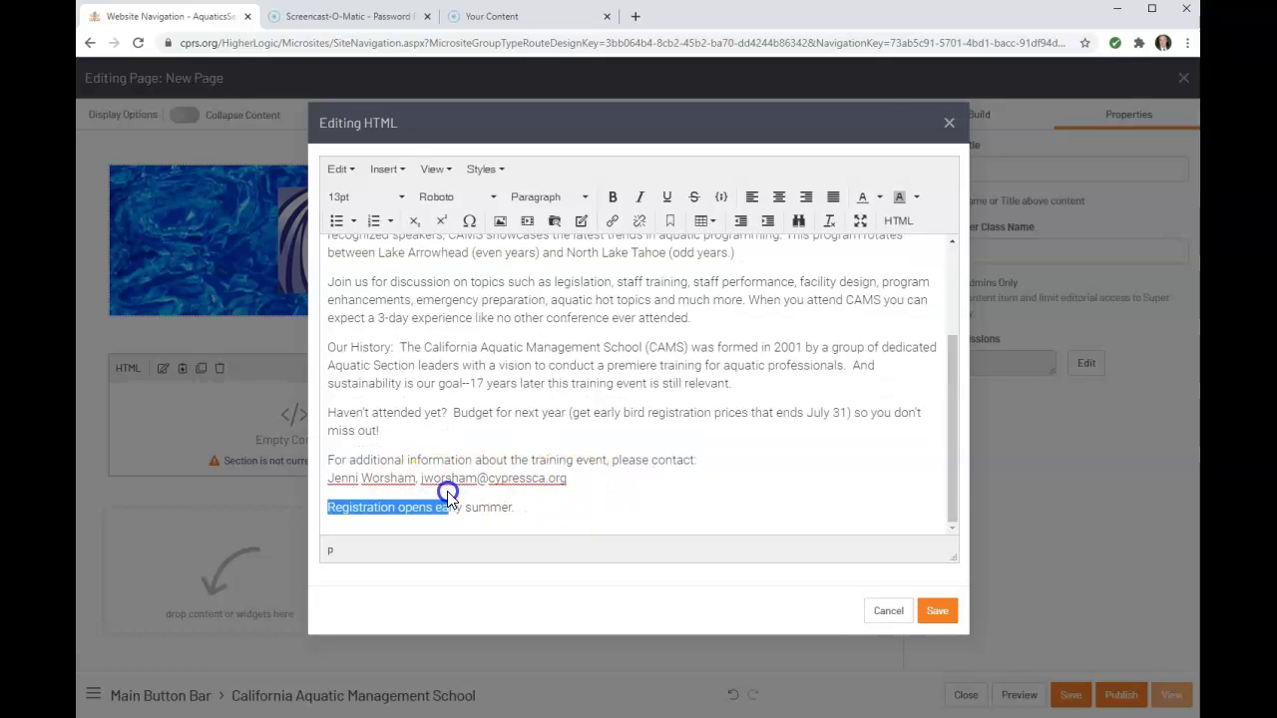
drag(567, 477, 423, 485)
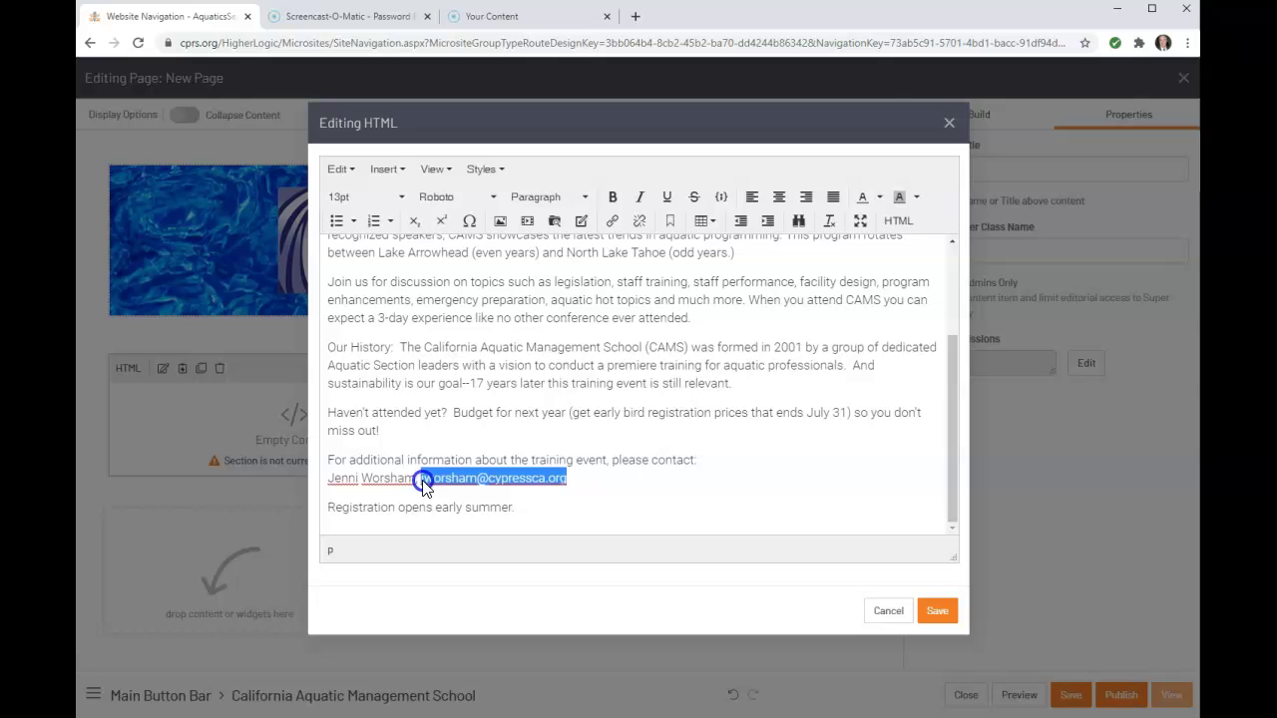
click(612, 220)
click(609, 337)
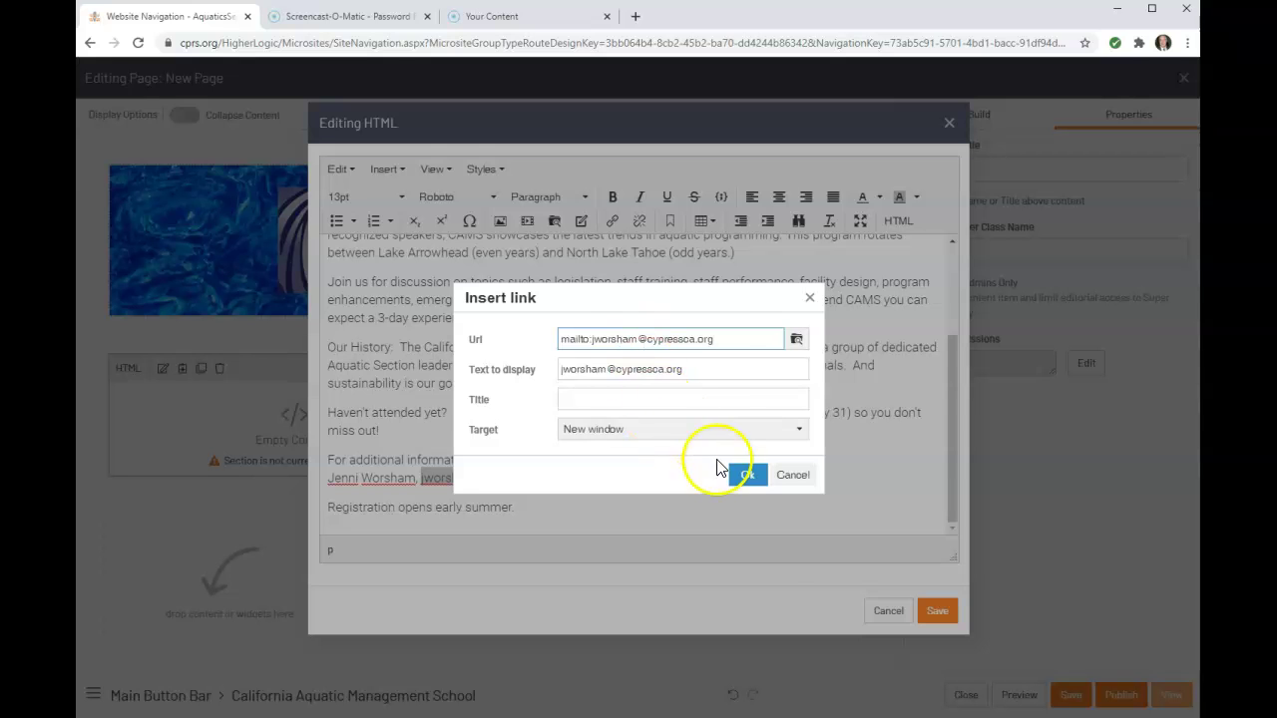
click(747, 474)
click(643, 497)
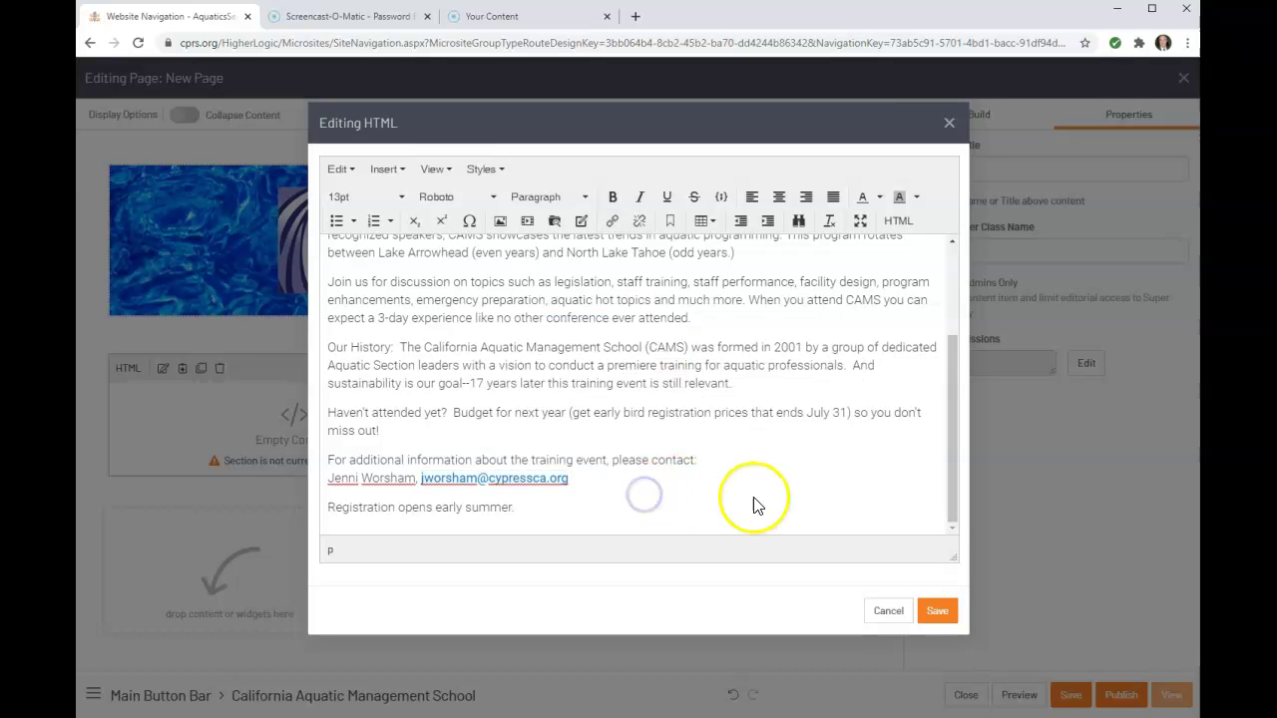
Save the left text block with the formatted CAMS description
scroll(755, 505, up, 3)
scroll(755, 505, down, 3)
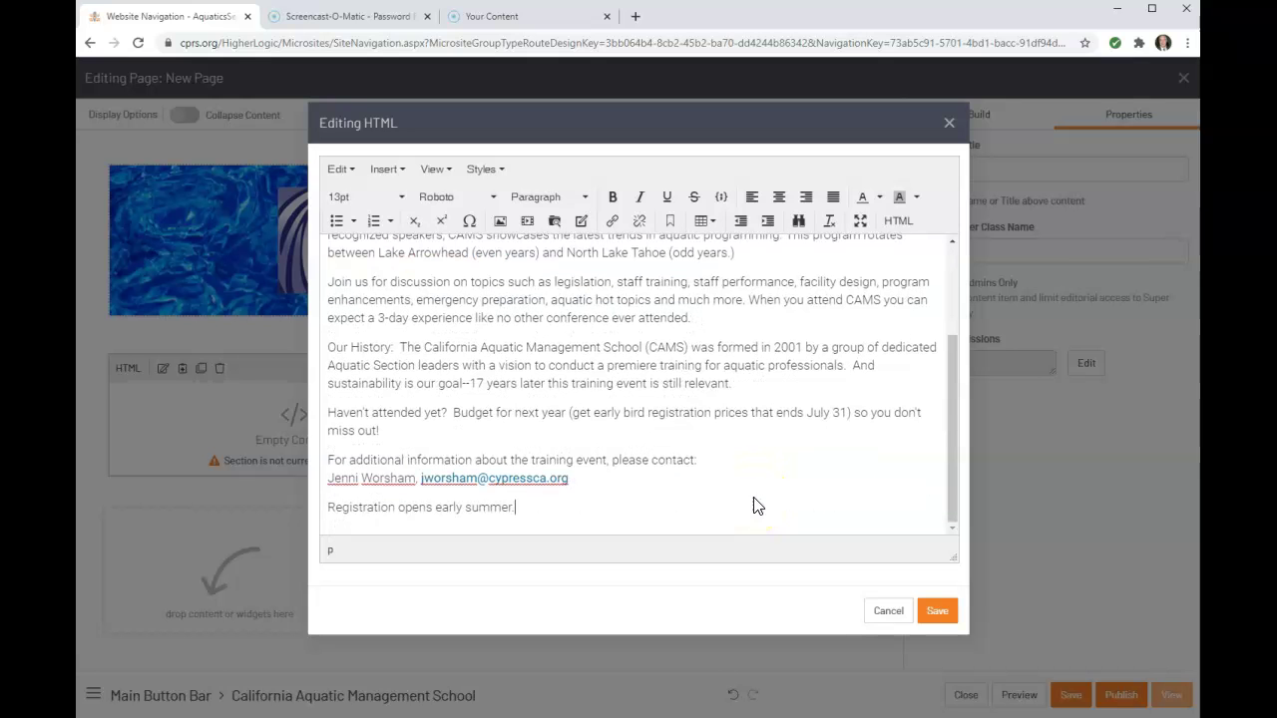
click(940, 613)
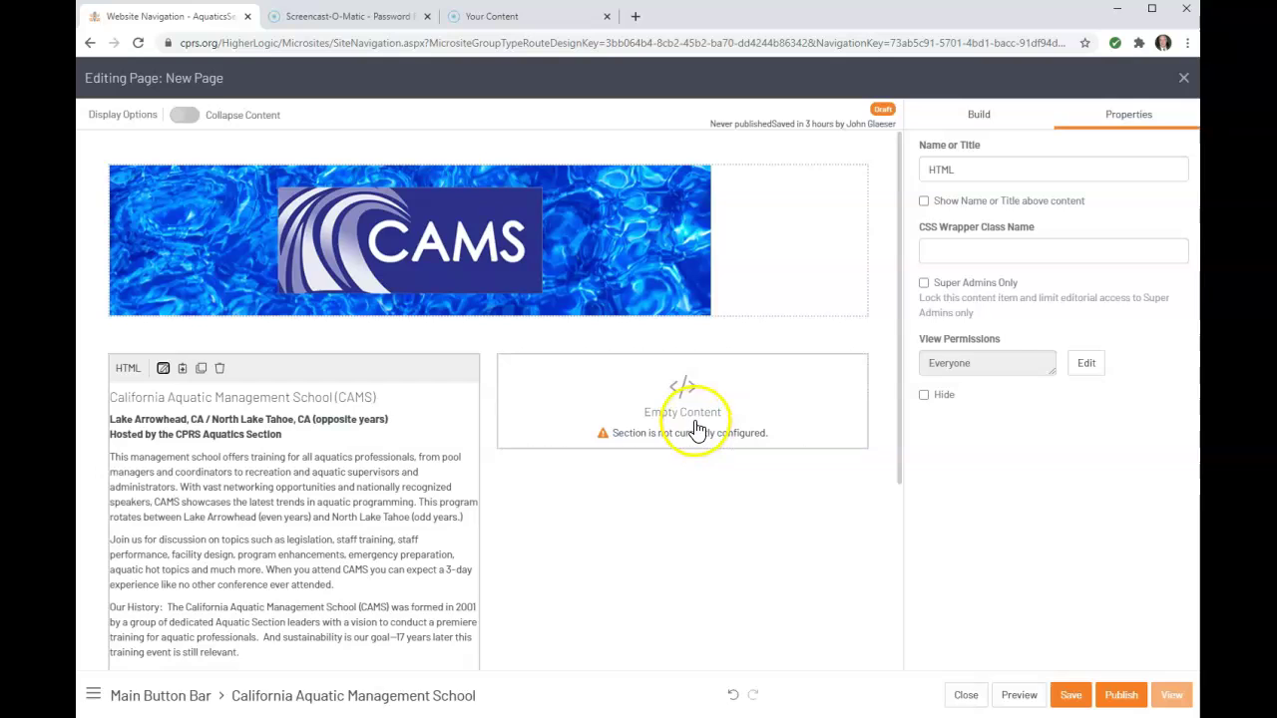
click(698, 429)
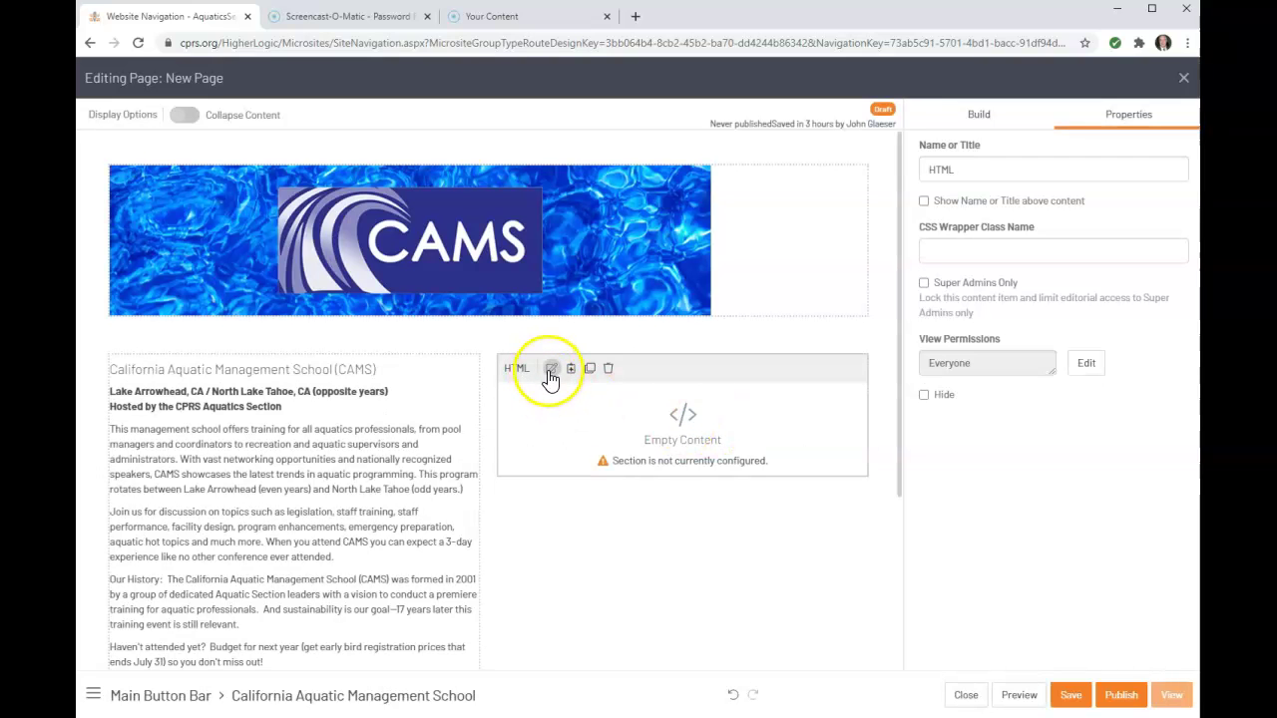
Insert CAMS_Group from CPRS_District_Section_Images/Aquatics_Section into the right block, titled 'CAMS Group'
click(552, 369)
click(502, 222)
click(767, 355)
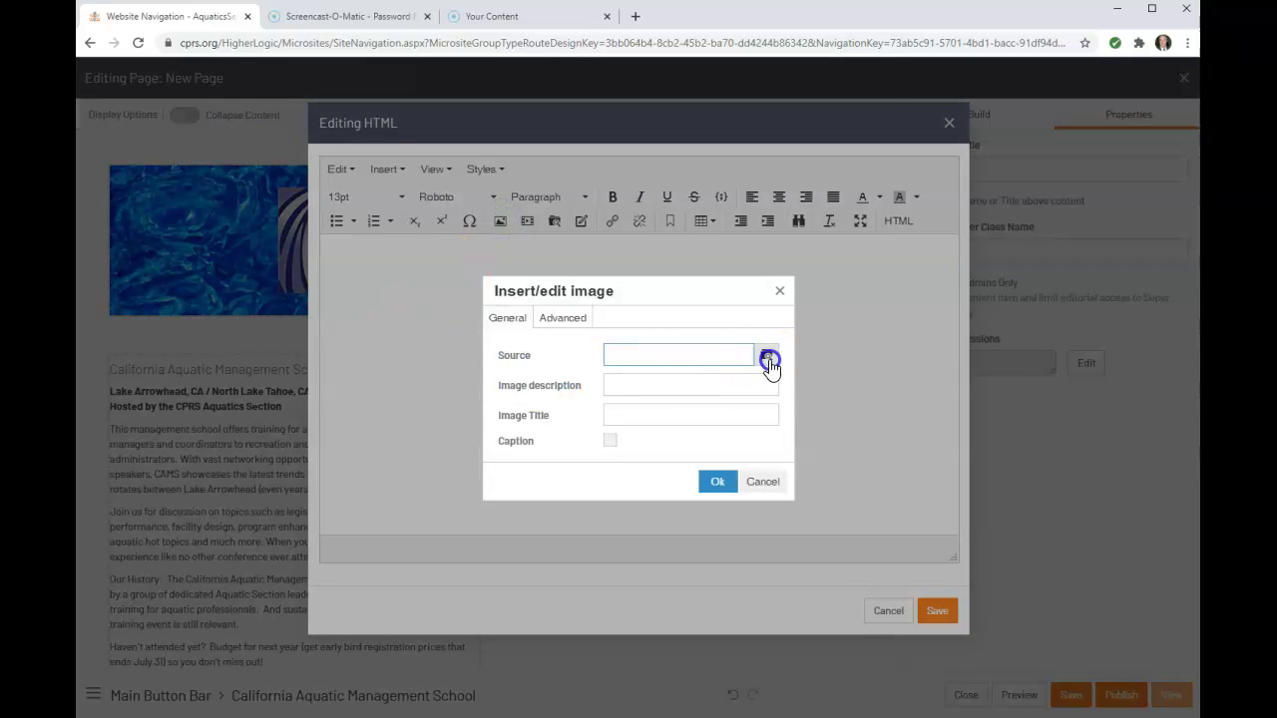
double_click(527, 288)
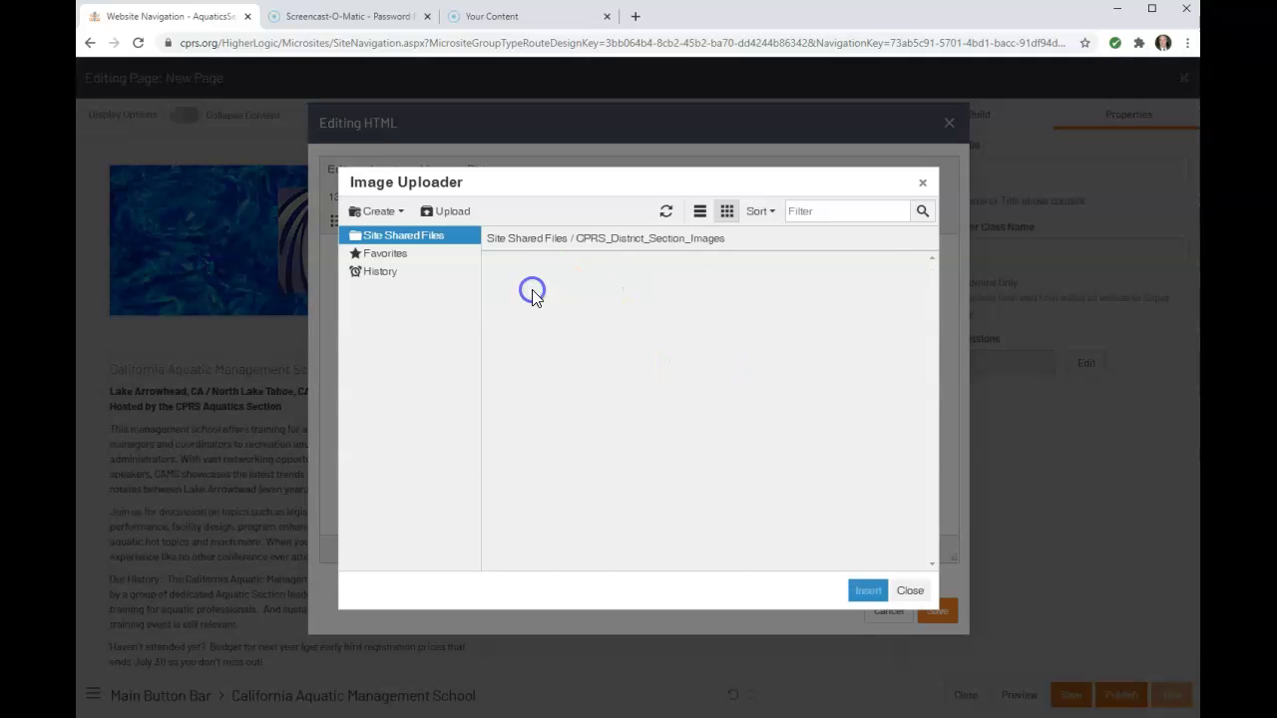
double_click(767, 289)
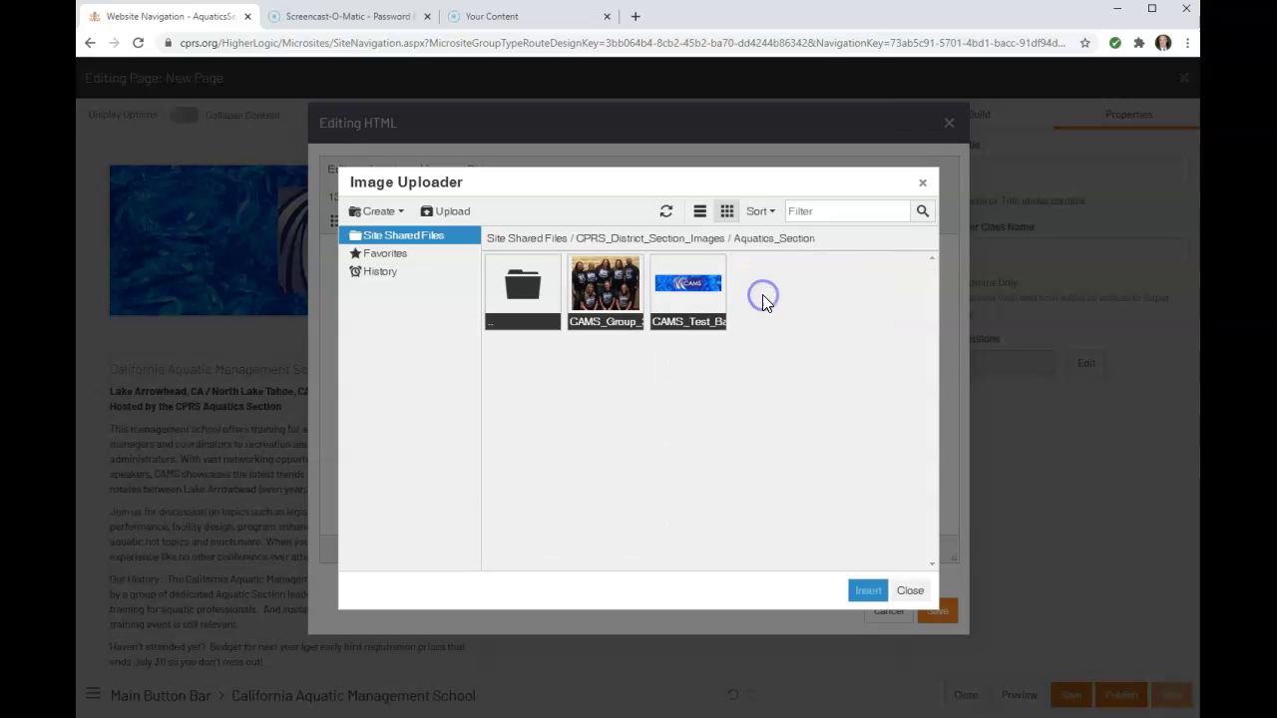
double_click(683, 302)
click(718, 483)
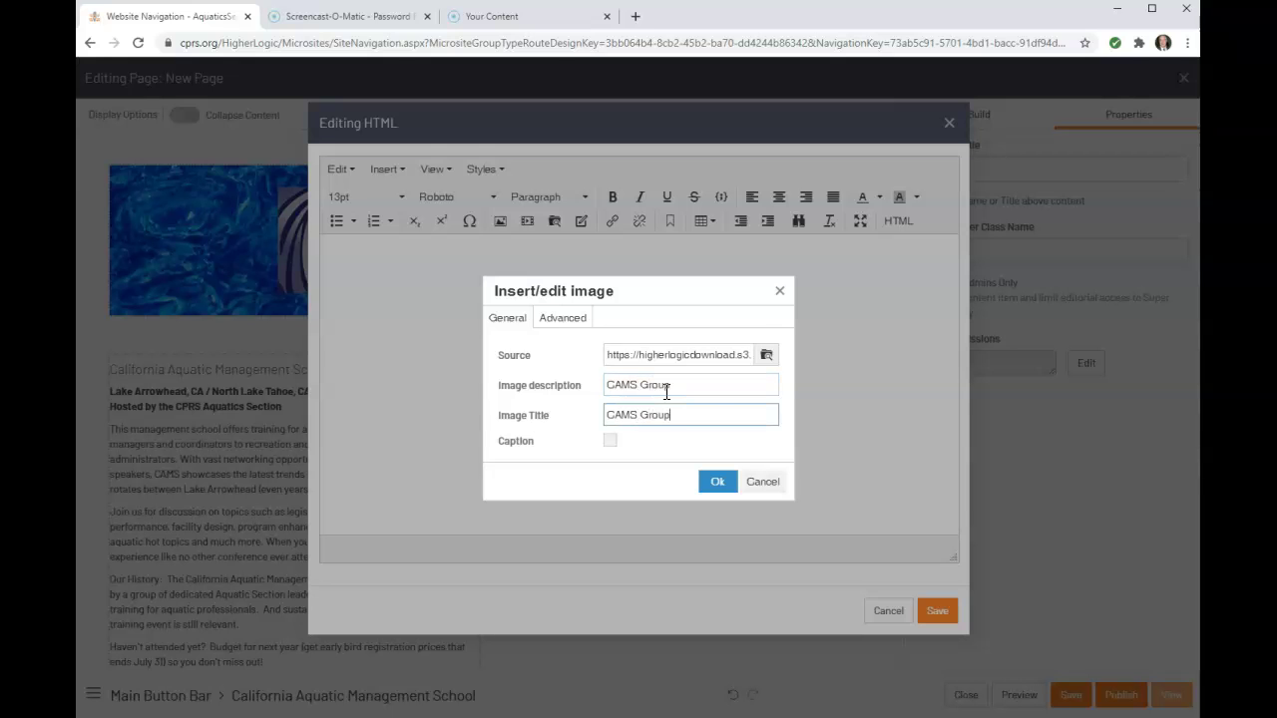
click(718, 481)
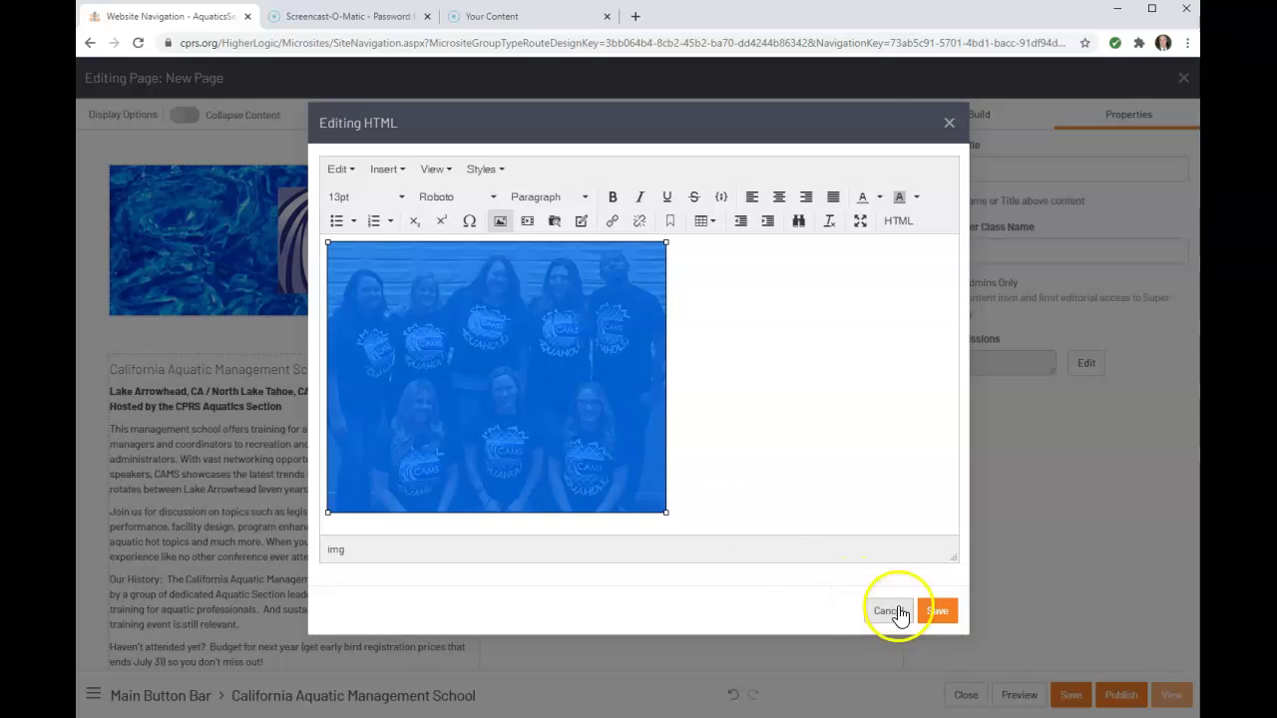
Save the photo block and scroll down the page to check the layout
click(938, 613)
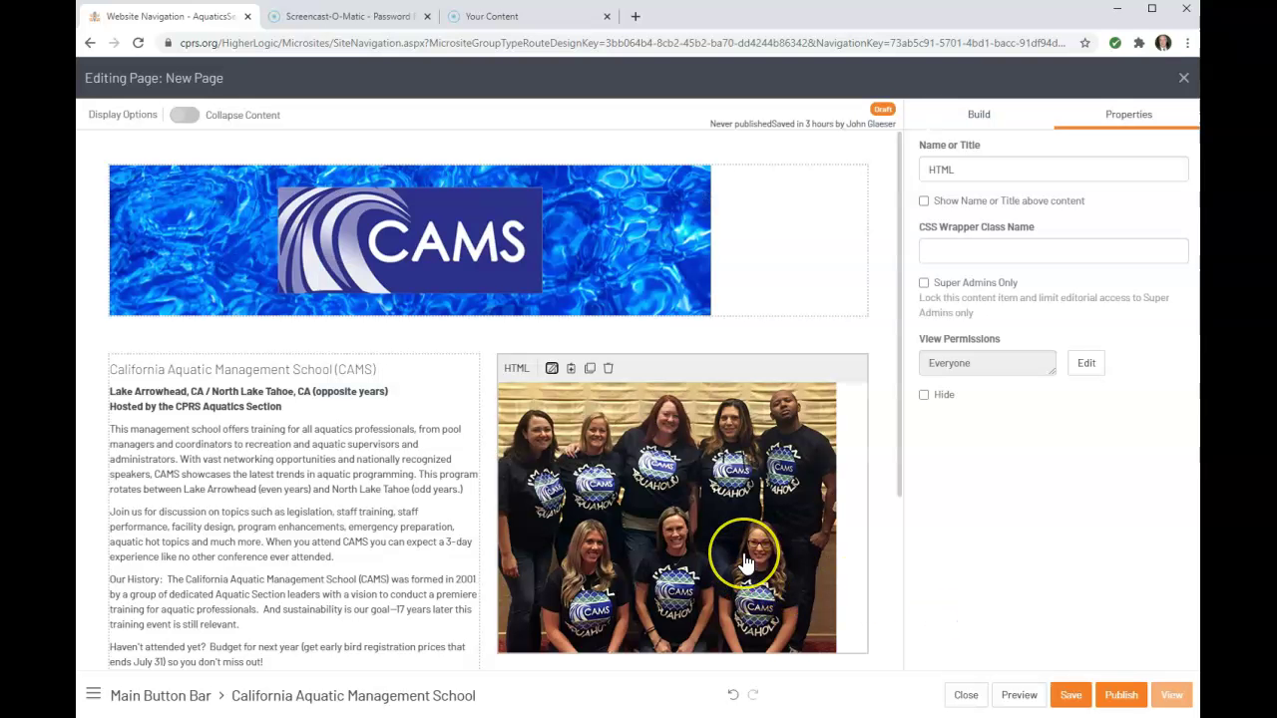
scroll(746, 549, down, 2)
scroll(746, 562, down, 2)
scroll(747, 562, up, 4)
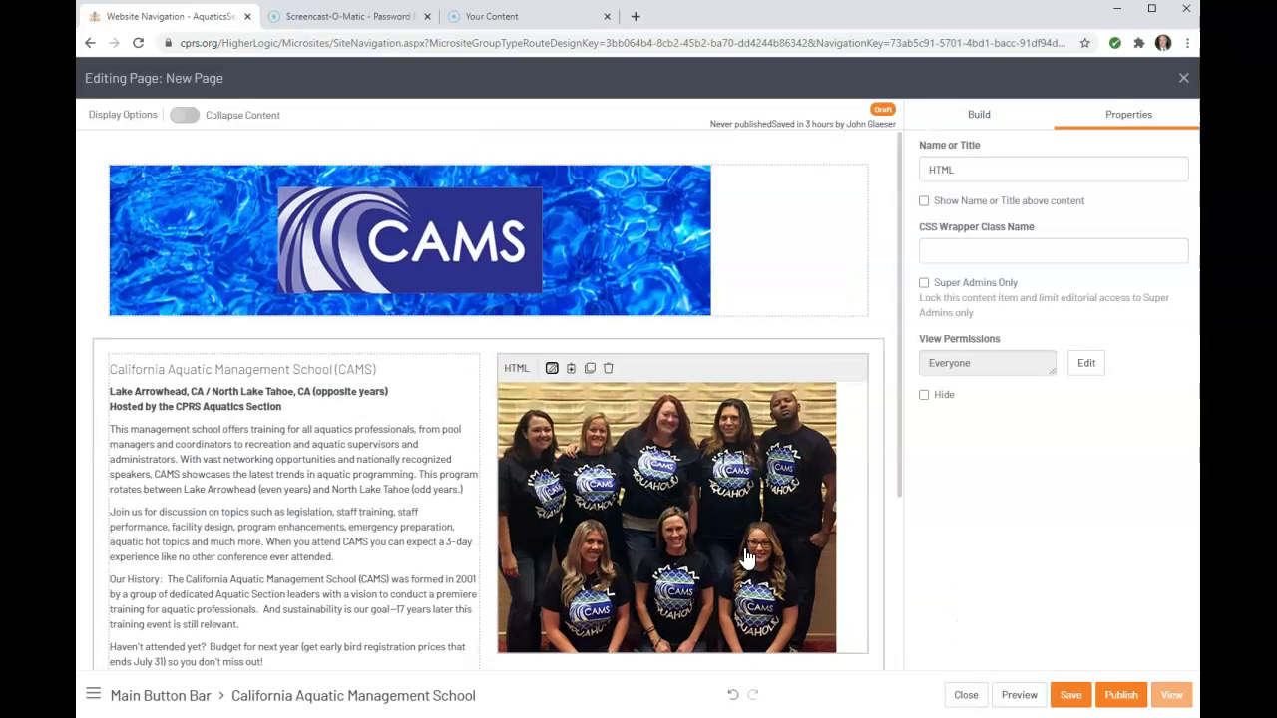
scroll(746, 558, down, 3)
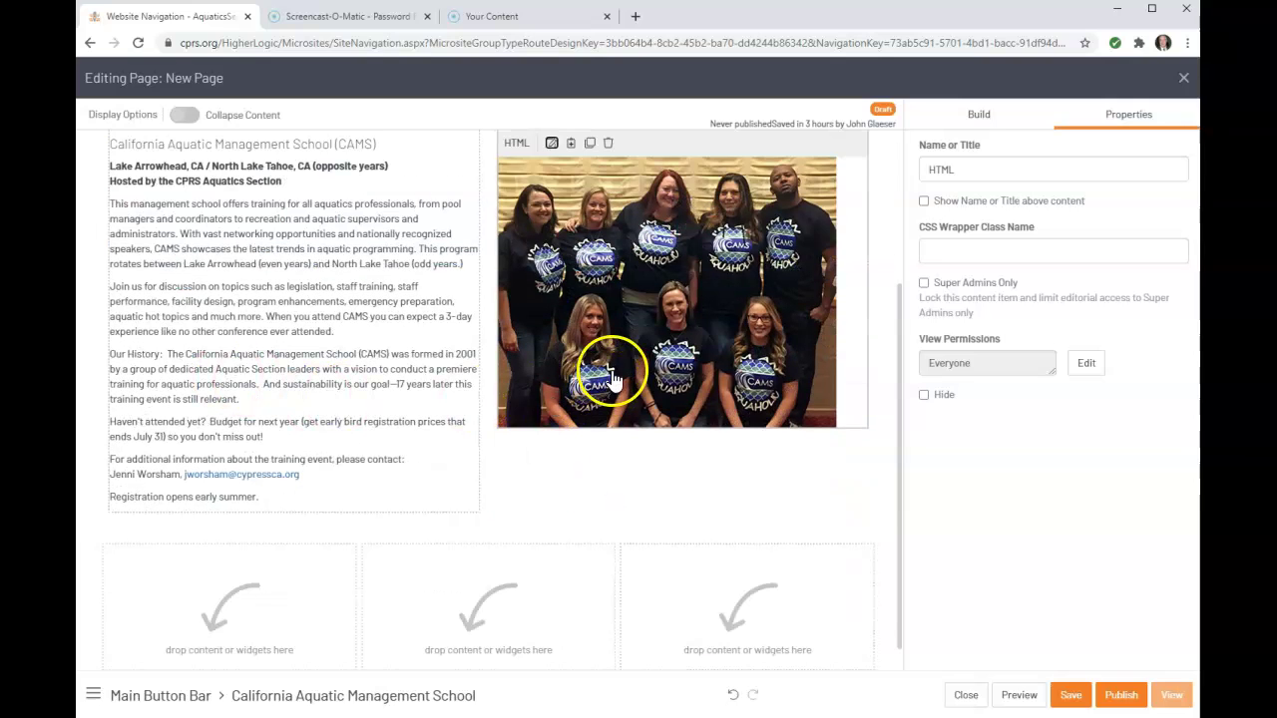
scroll(613, 380, down, 1)
Add an HTML block to each of the three empty columns in the row
click(188, 599)
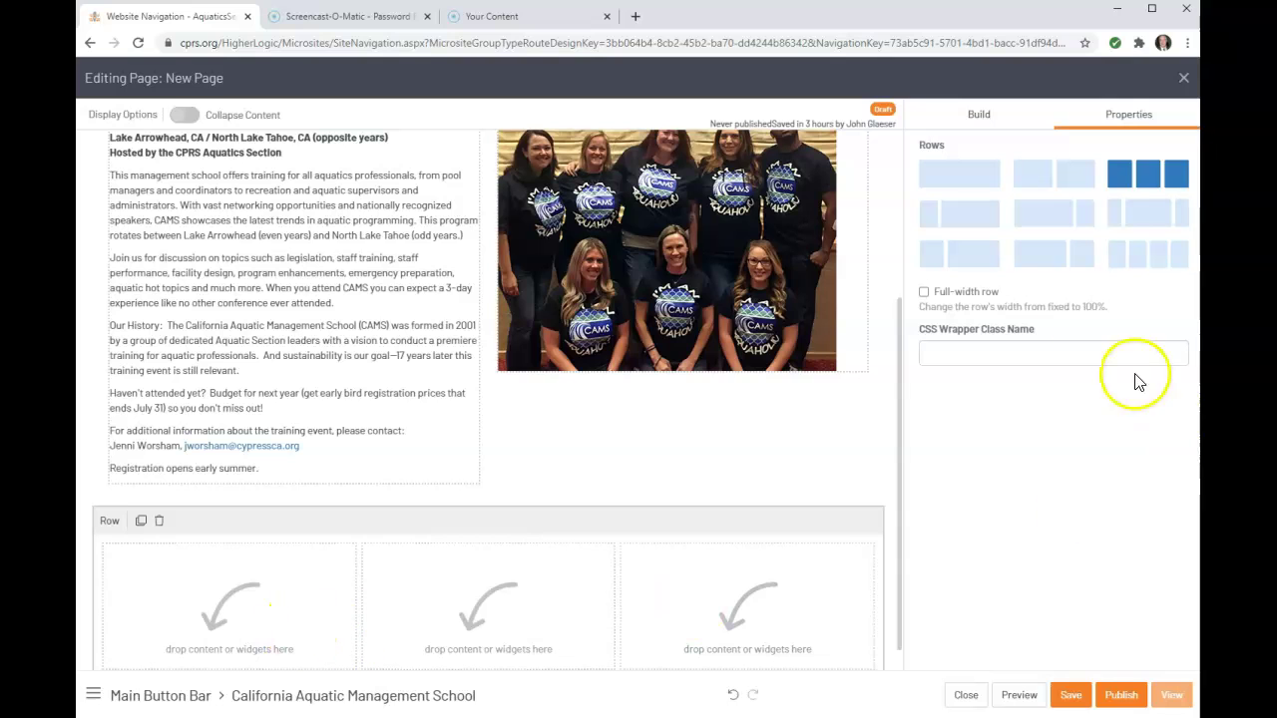
click(971, 110)
drag(1049, 456, 829, 569)
drag(1058, 456, 424, 591)
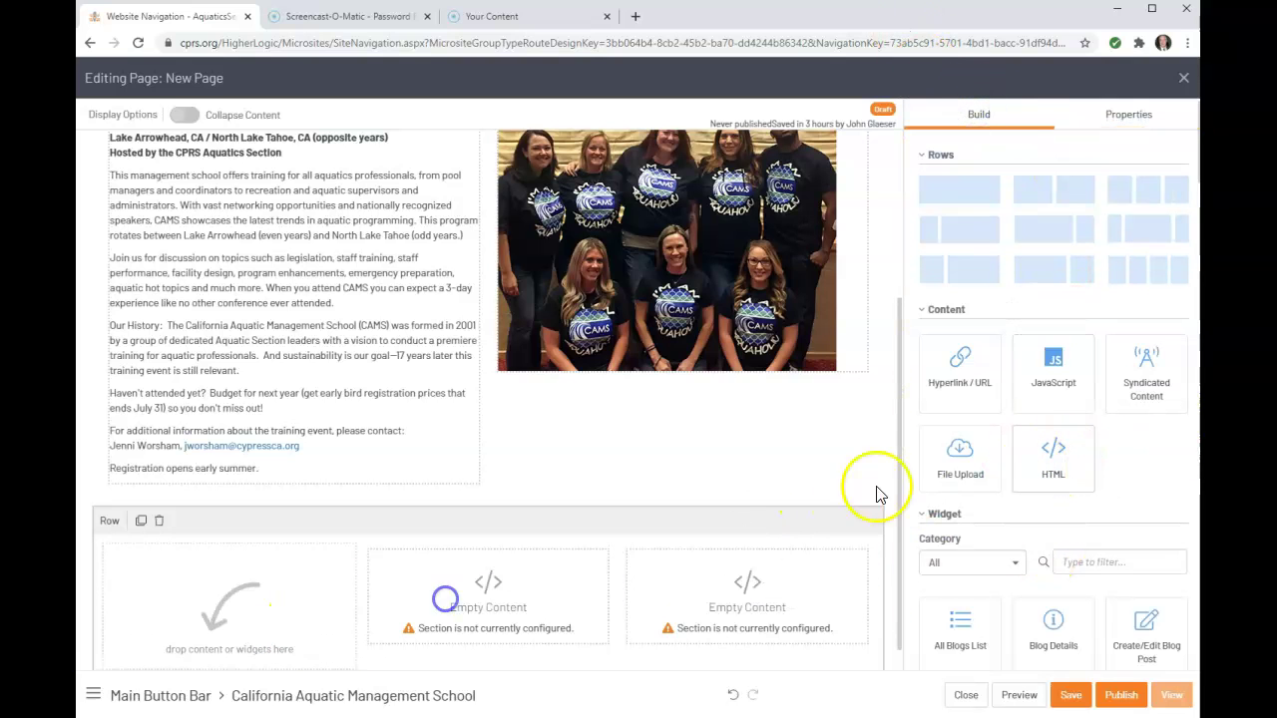
drag(1031, 464, 256, 585)
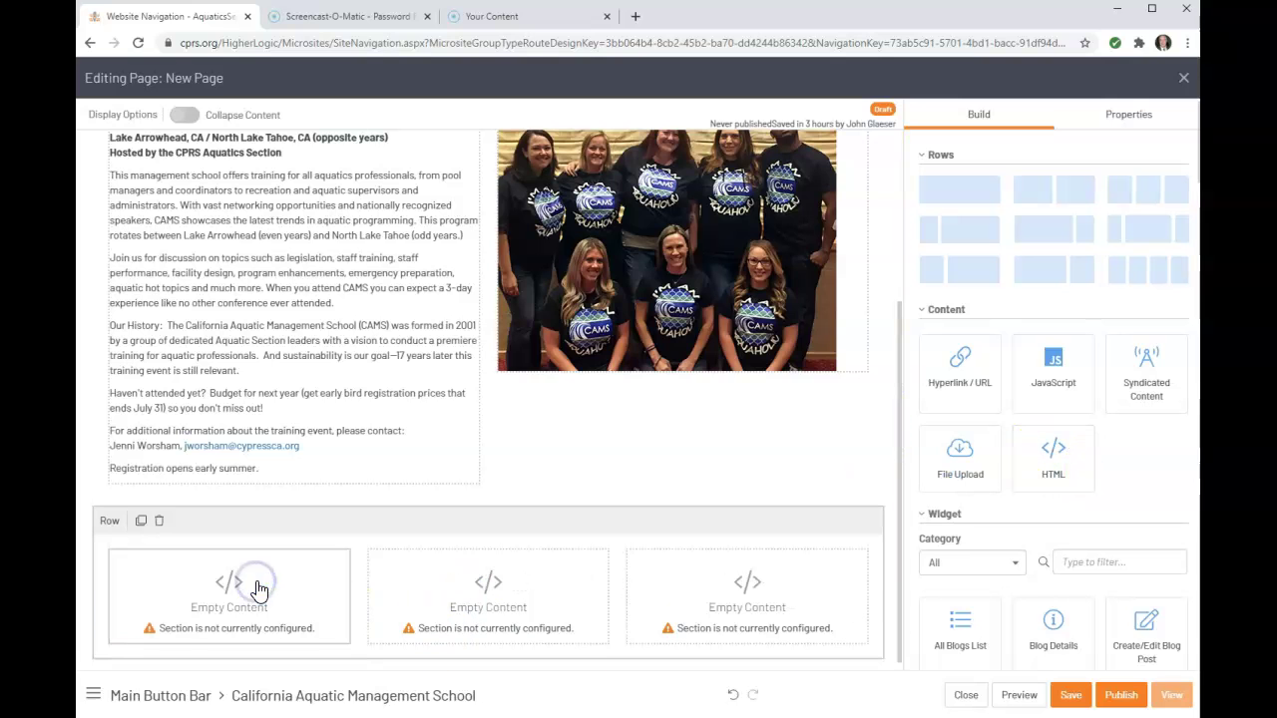
Insert the Aquatic Design Group logo from CPRS-Logos/Company_Logos into the first block and save it
click(162, 542)
click(163, 535)
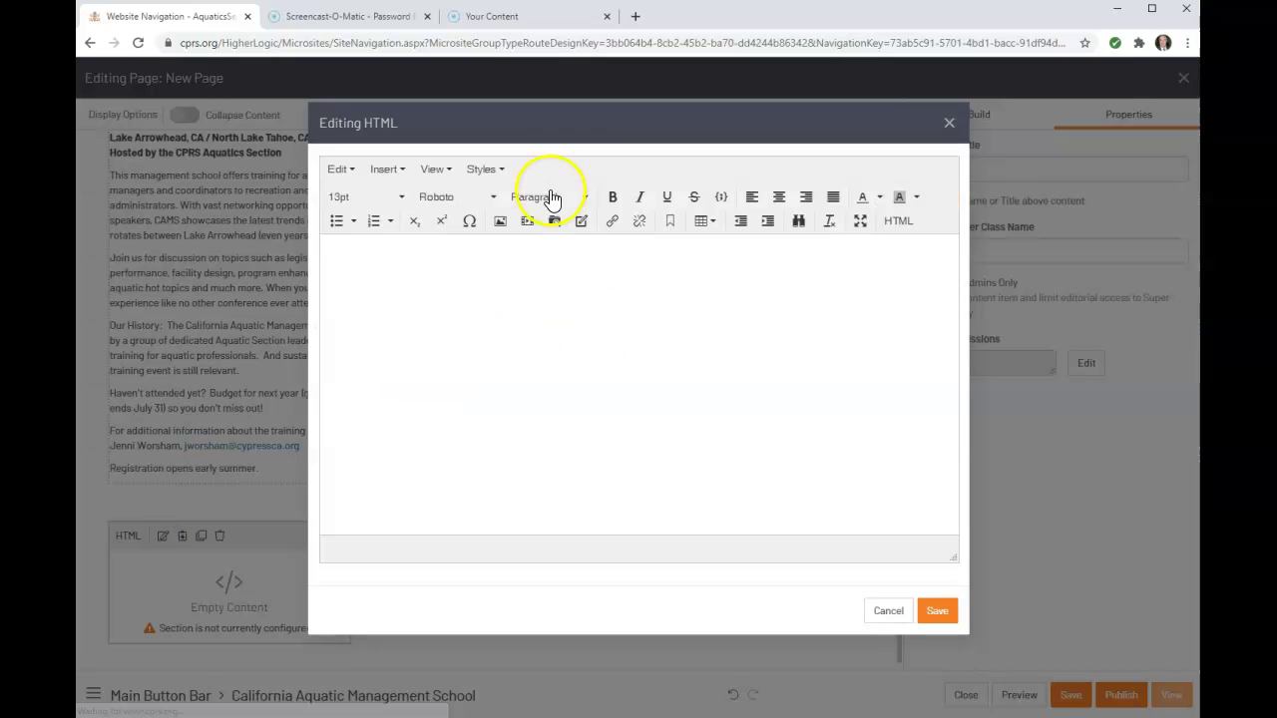
click(501, 223)
click(764, 354)
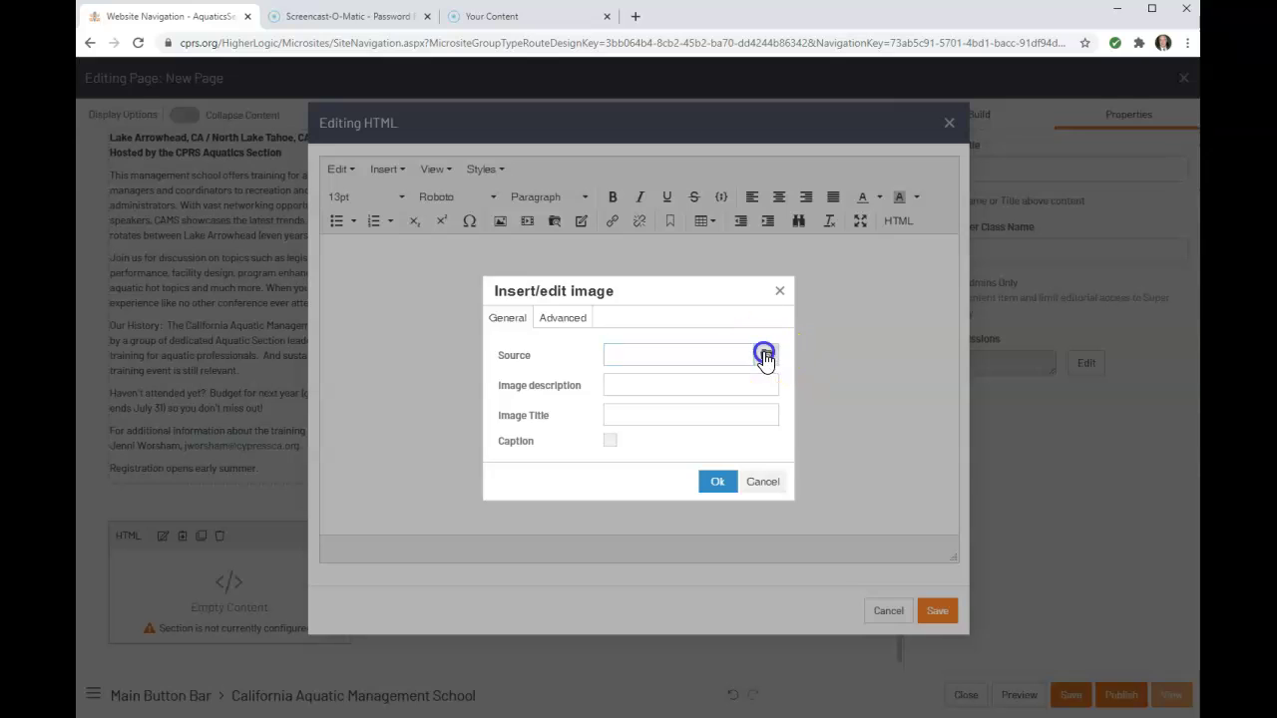
double_click(599, 288)
double_click(599, 287)
double_click(598, 291)
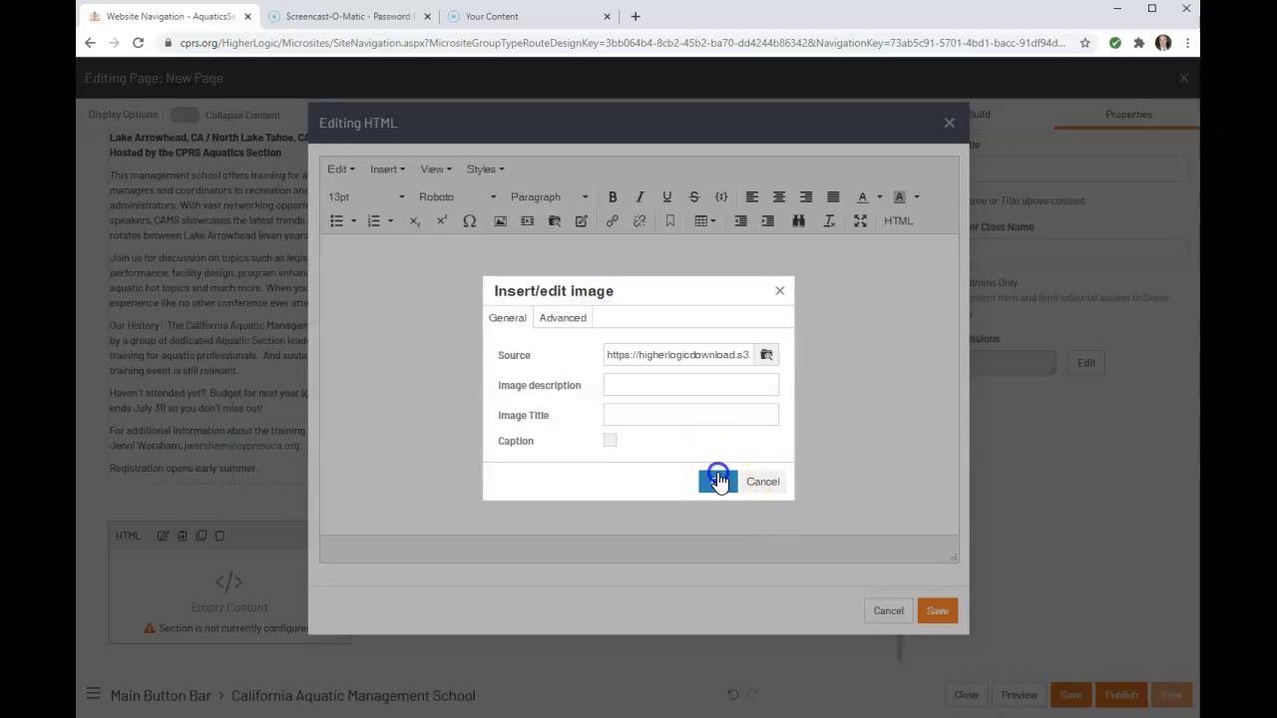
click(718, 482)
click(938, 611)
click(451, 585)
Insert the Arch-Pac Aquatics logo from CPRS-Logos/Company_Logos into the middle block and save it
click(423, 531)
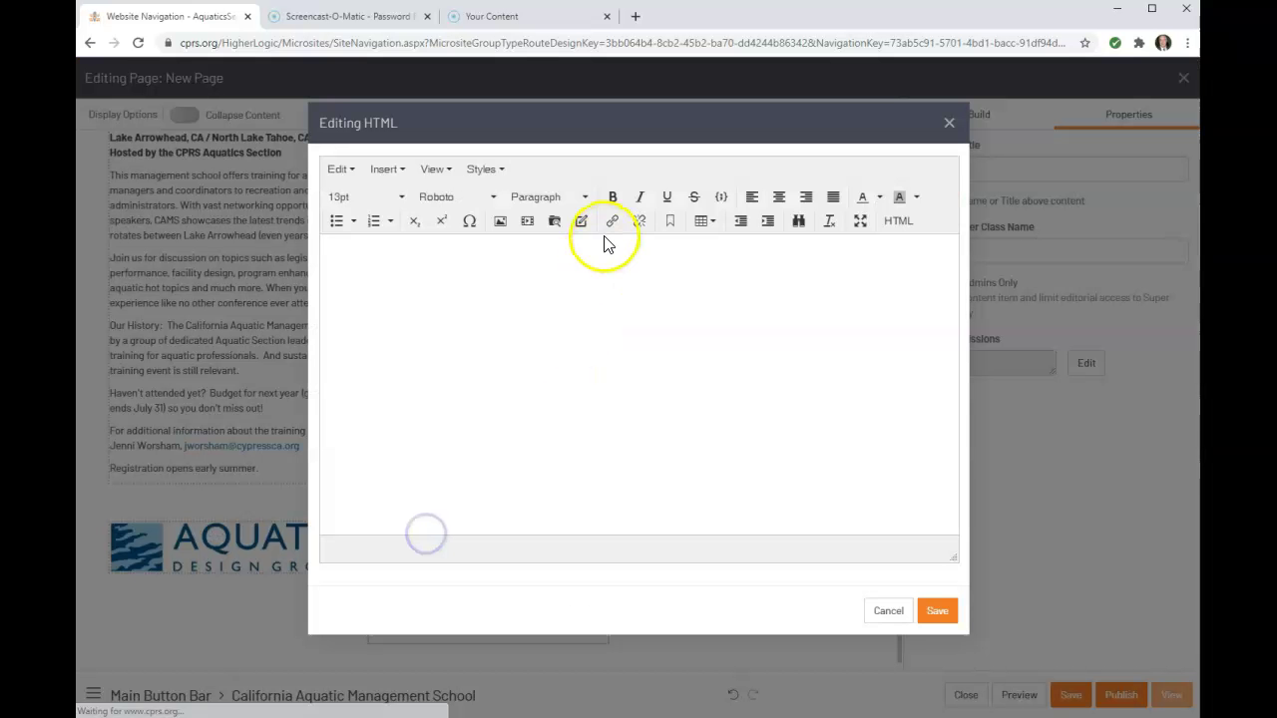
click(502, 224)
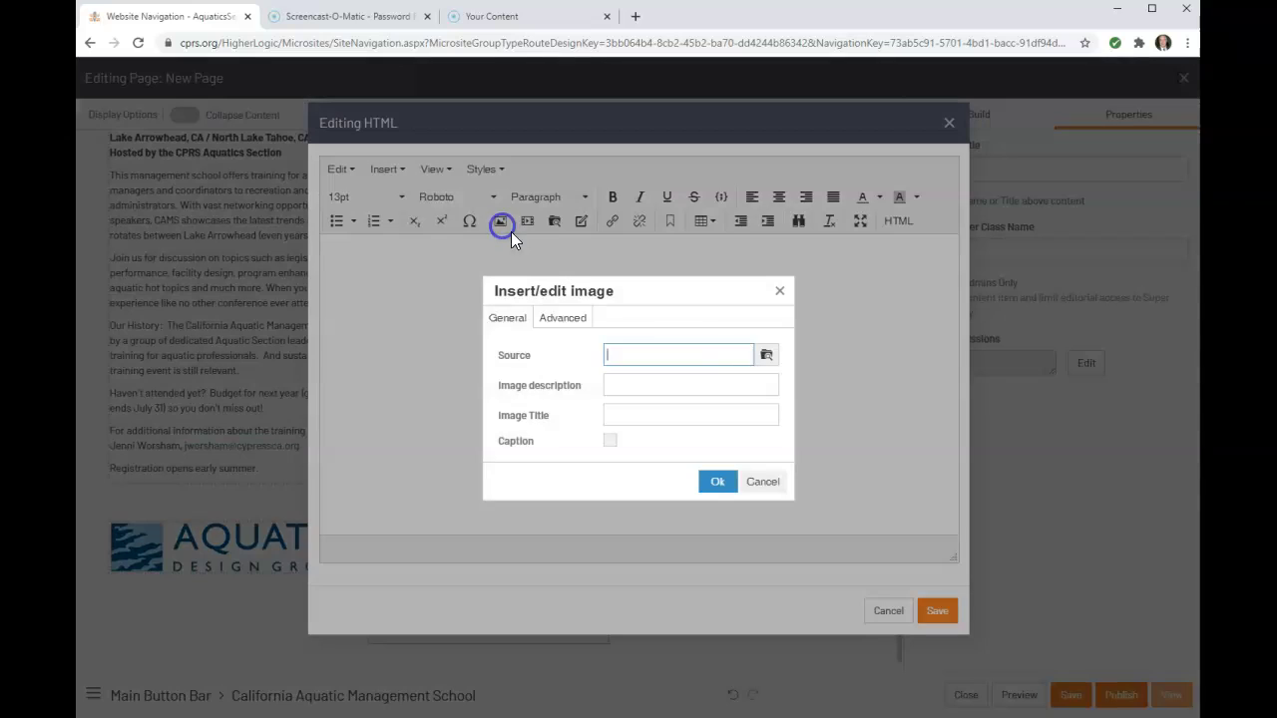
click(767, 355)
double_click(593, 271)
click(623, 304)
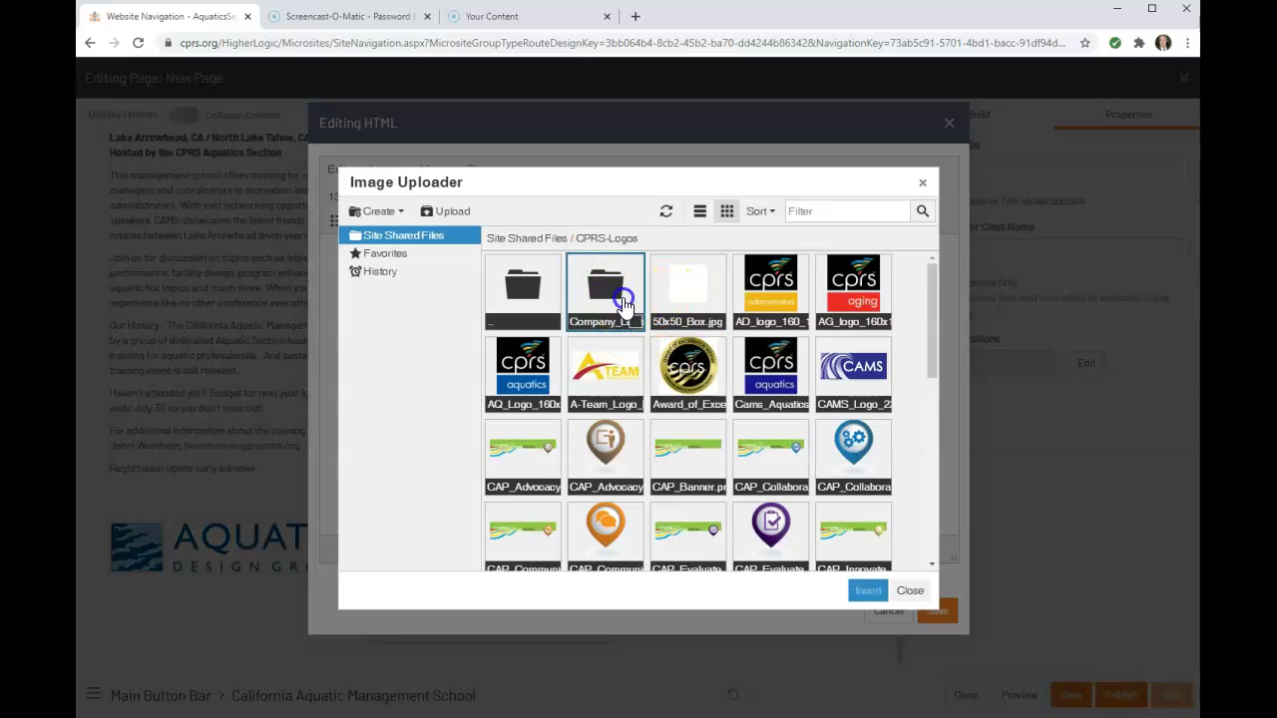
double_click(689, 301)
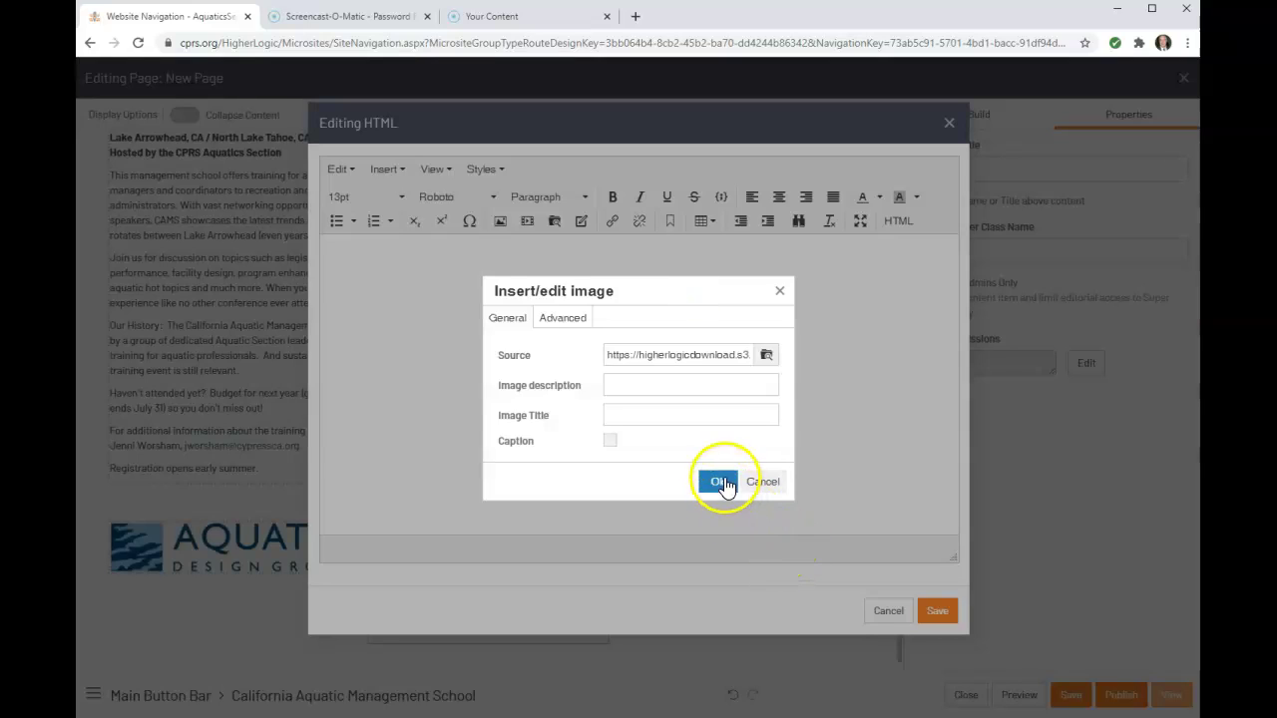
click(720, 483)
click(932, 609)
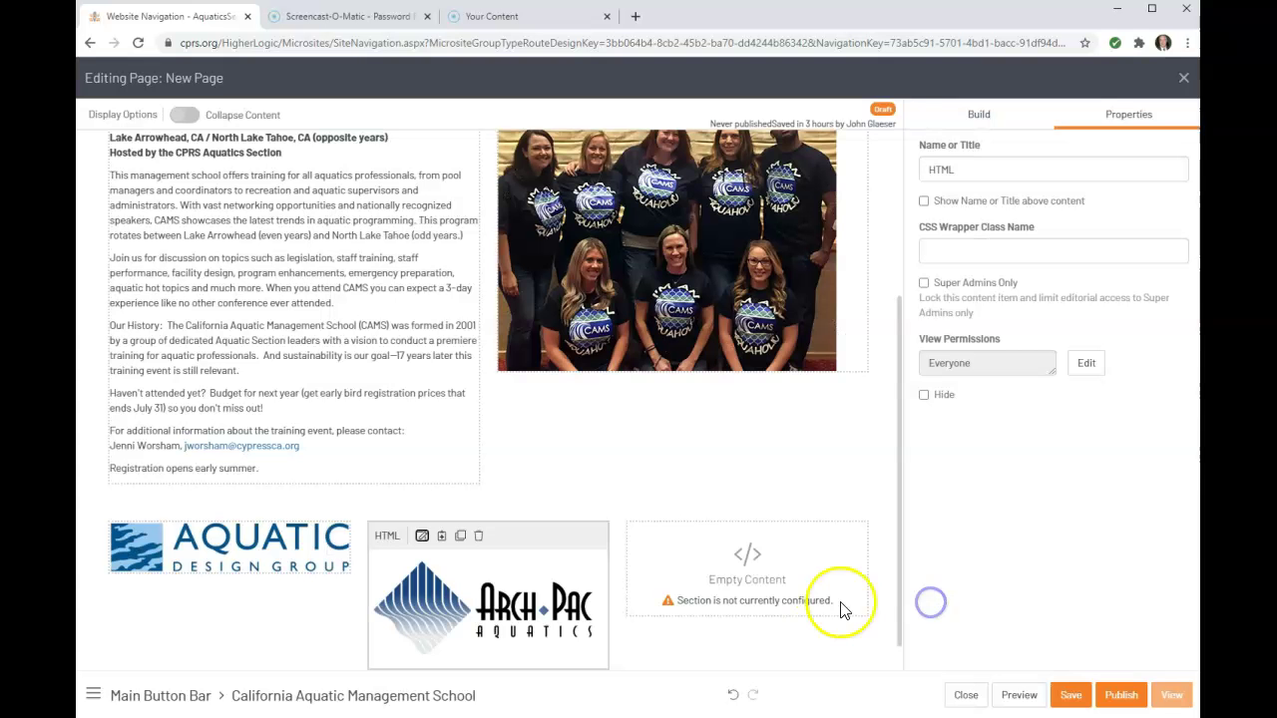
Insert the Lincoln Aquatics logo from CPRS-Logos/Company_Logos into the third block, save, and review the page
mouse_move(746, 563)
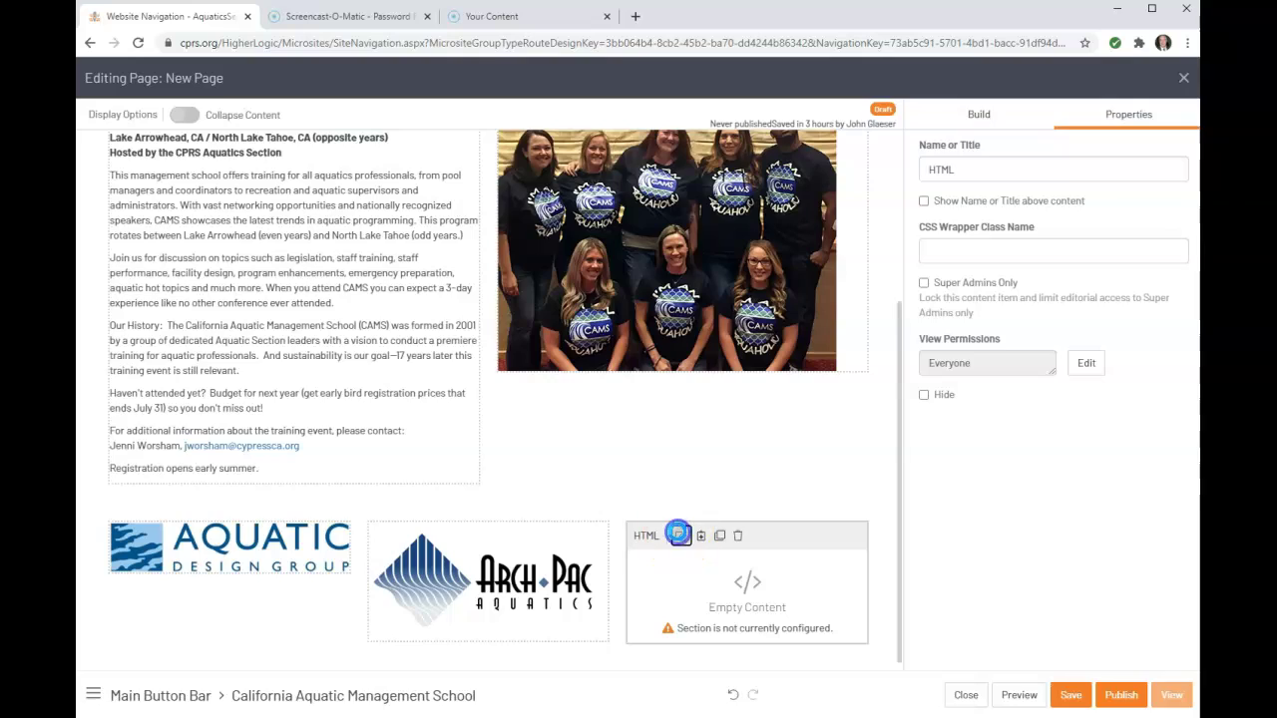
click(679, 535)
click(500, 220)
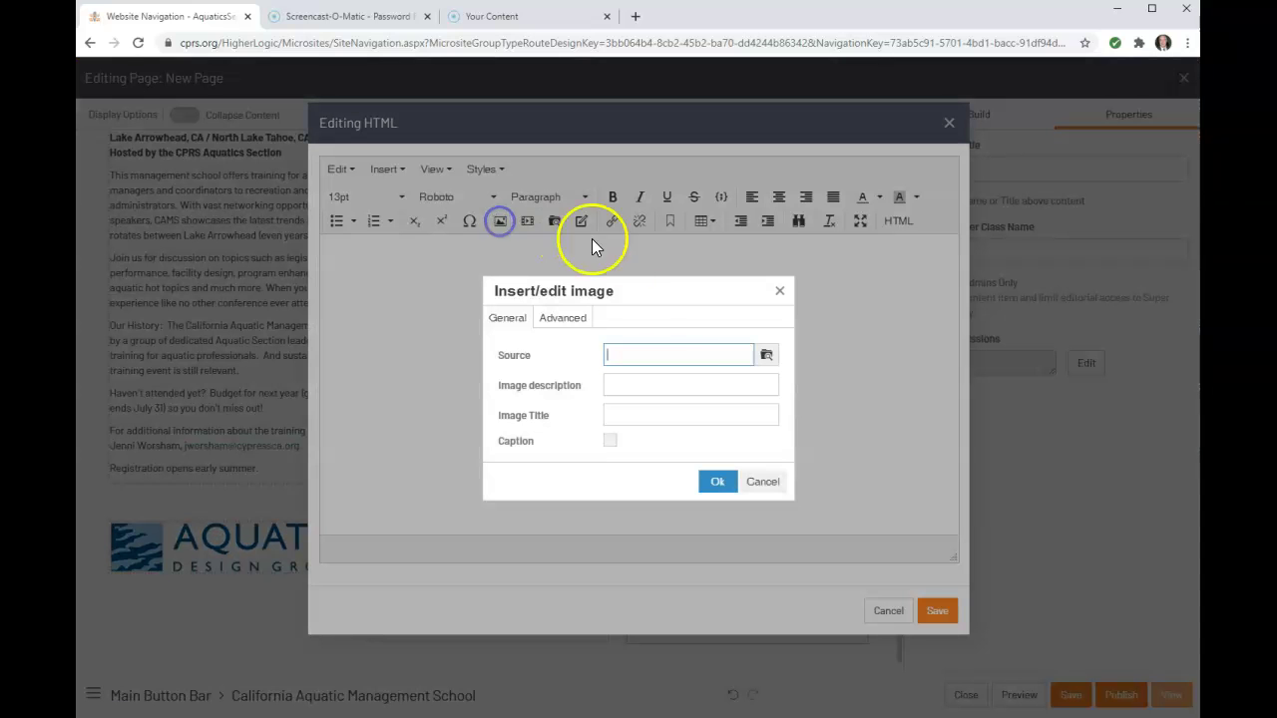
click(767, 357)
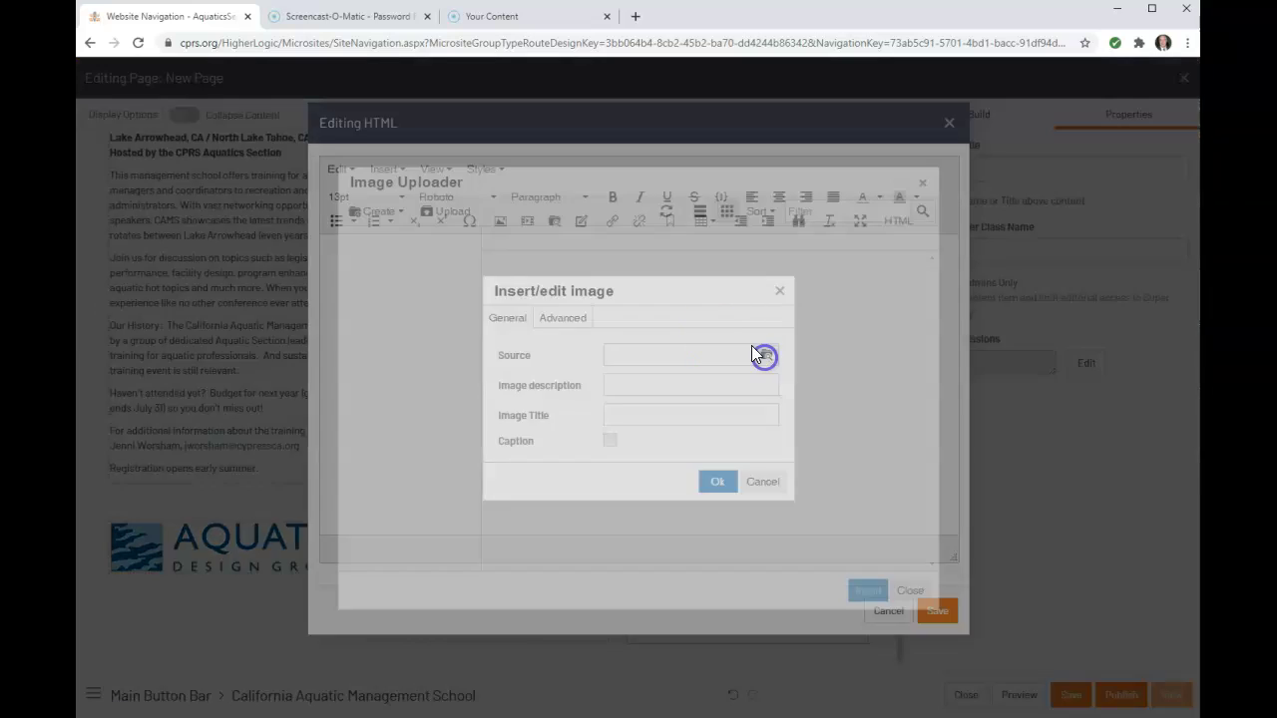
double_click(590, 293)
double_click(589, 296)
double_click(756, 314)
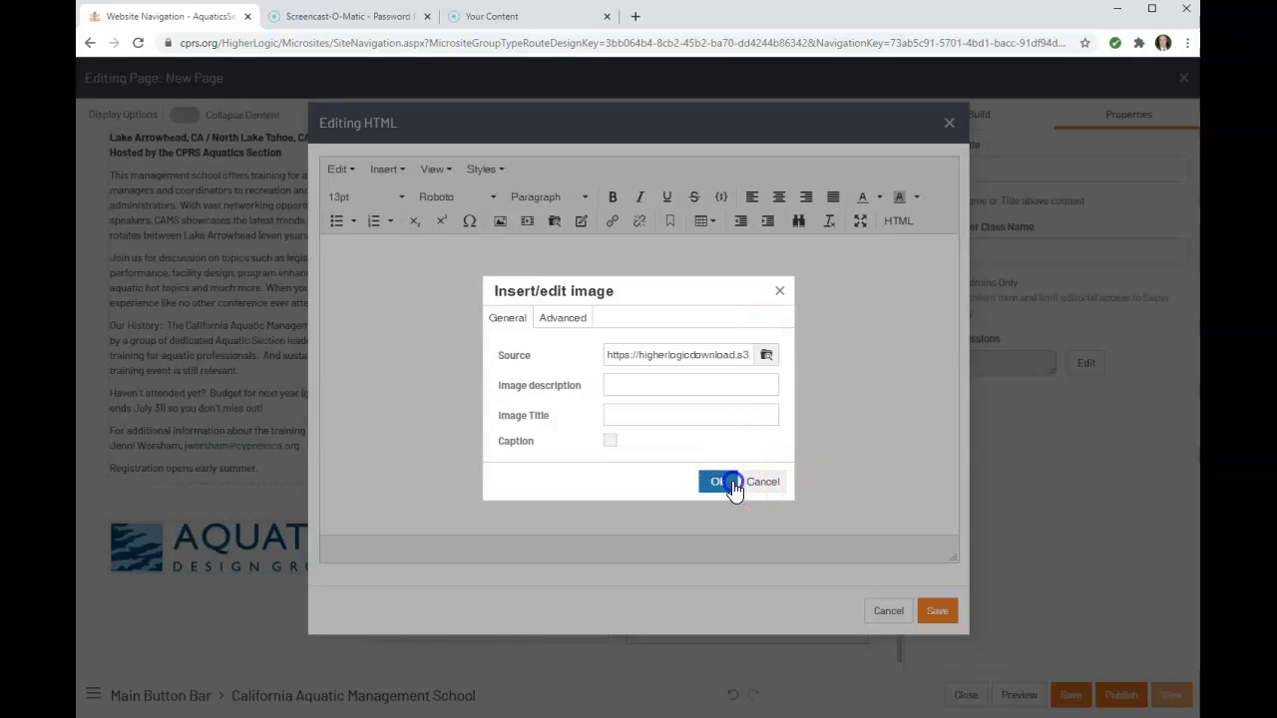
click(720, 483)
click(936, 612)
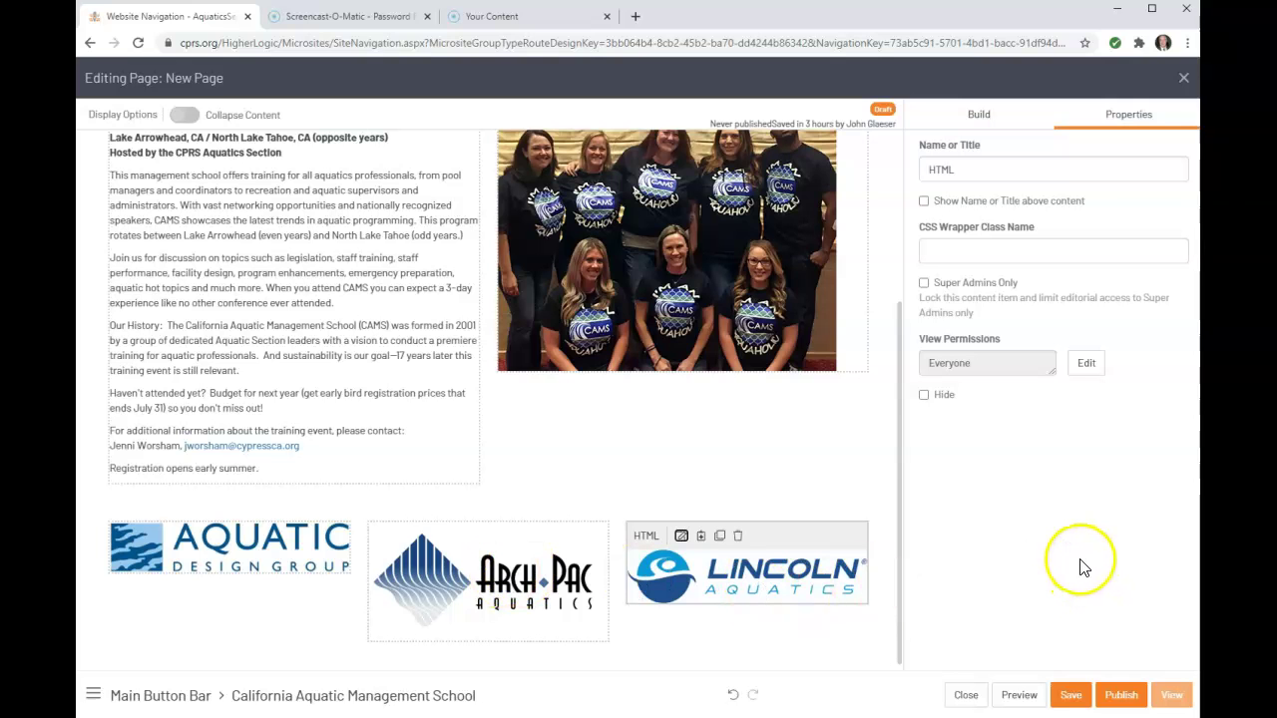
scroll(794, 516, up, 3)
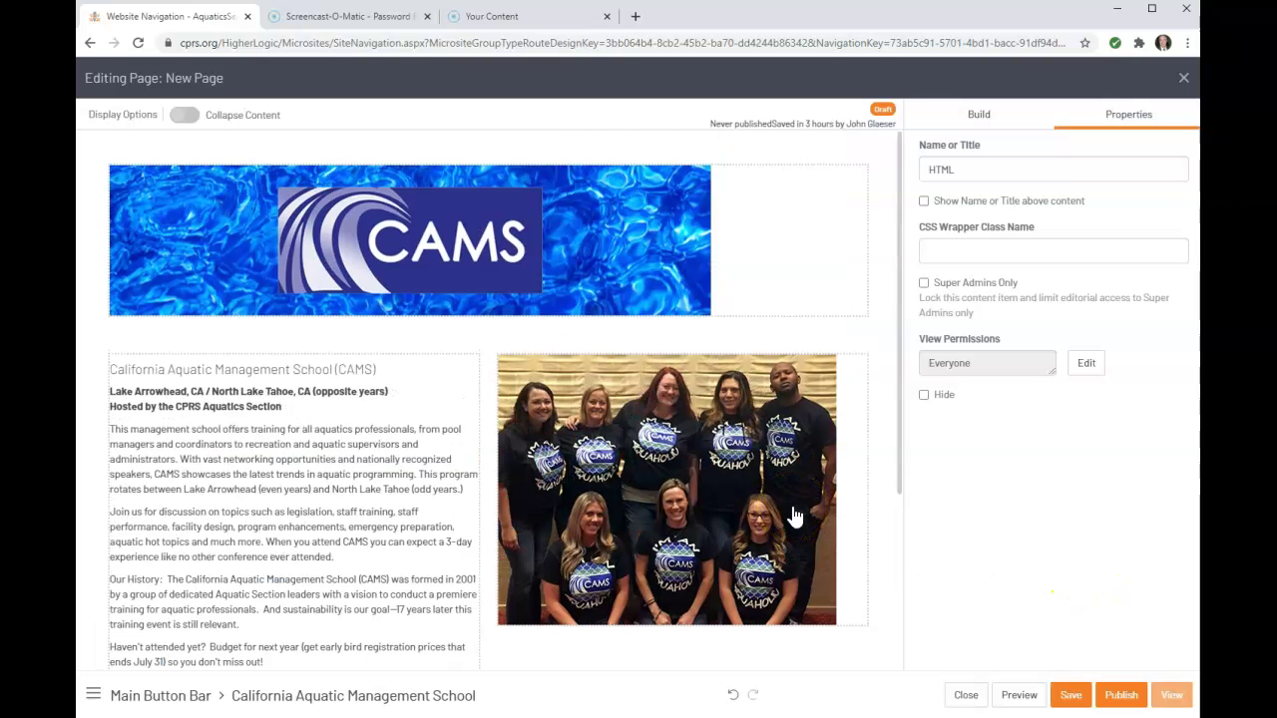
scroll(795, 516, down, 3)
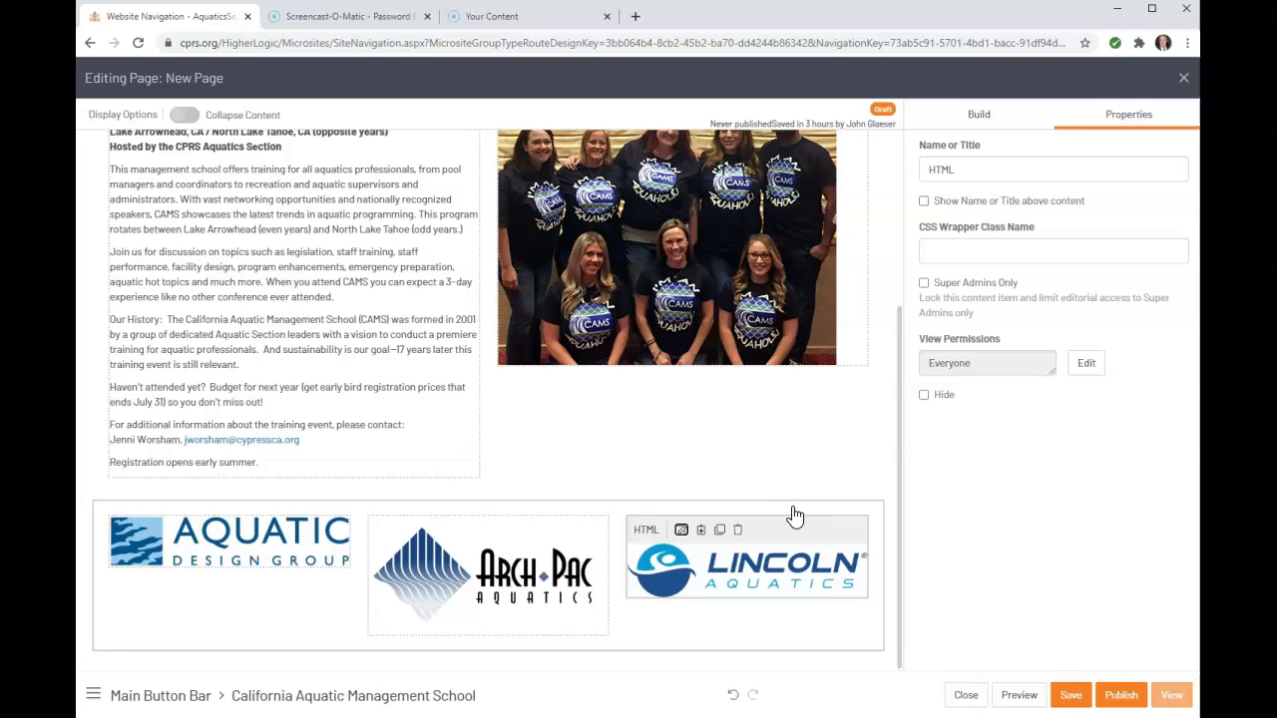
Save the page draft, then scroll through its preview and close it
click(1071, 696)
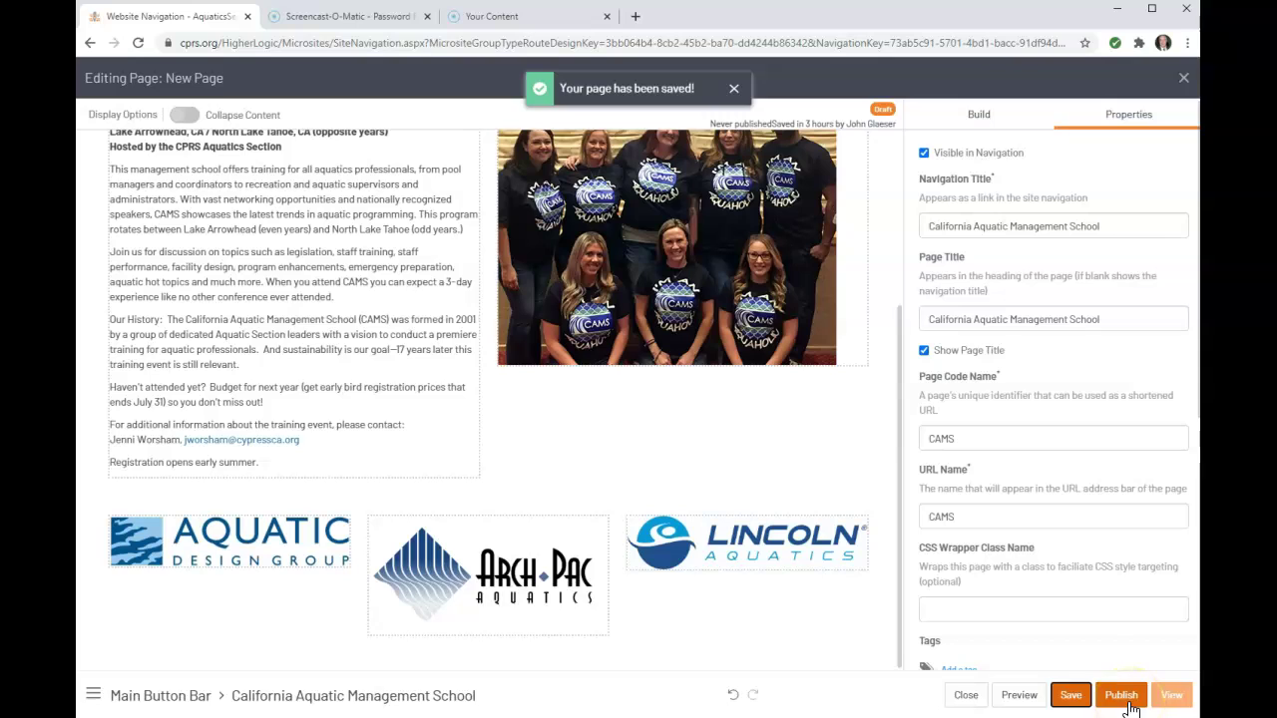
click(1019, 695)
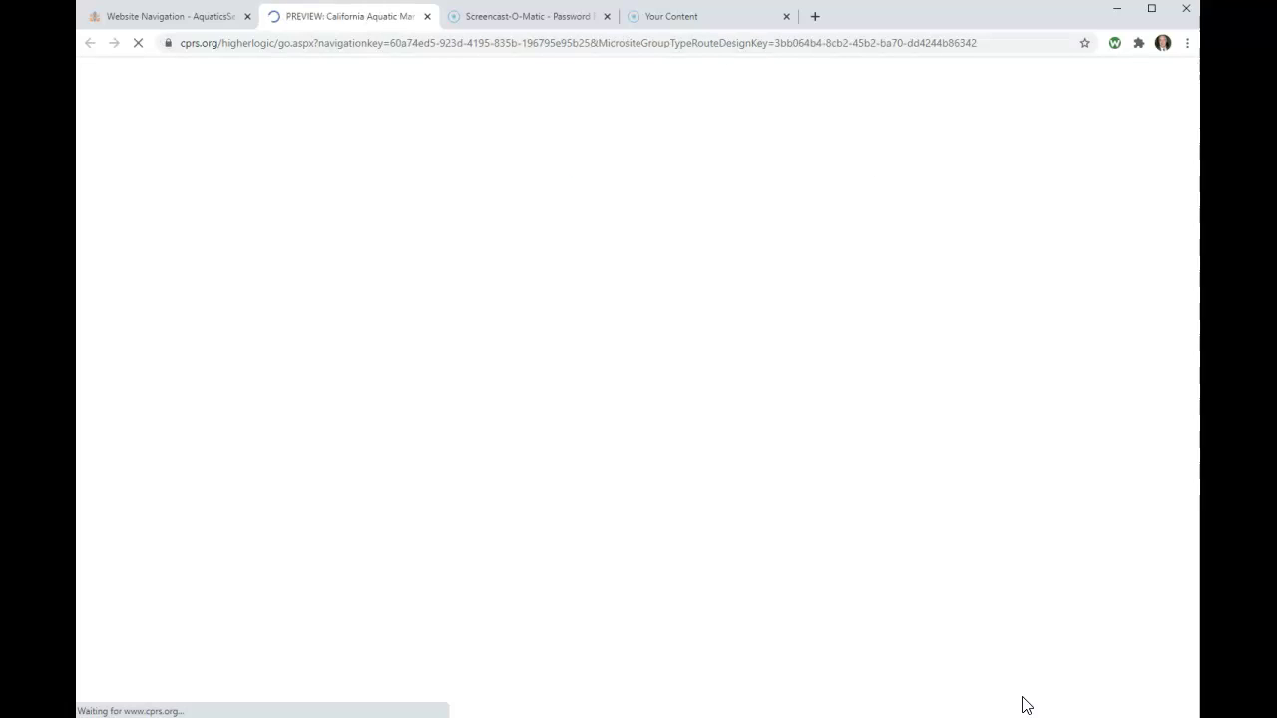
scroll(1085, 579, down, 6)
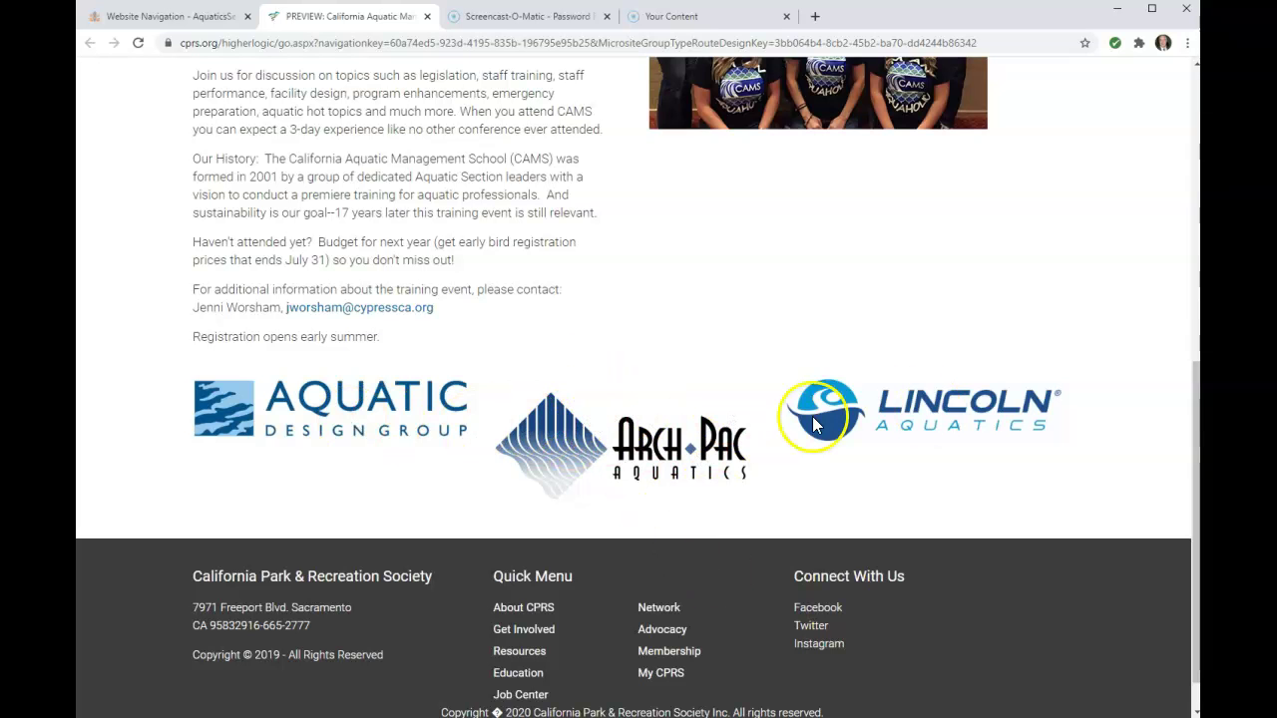
scroll(990, 394, up, 4)
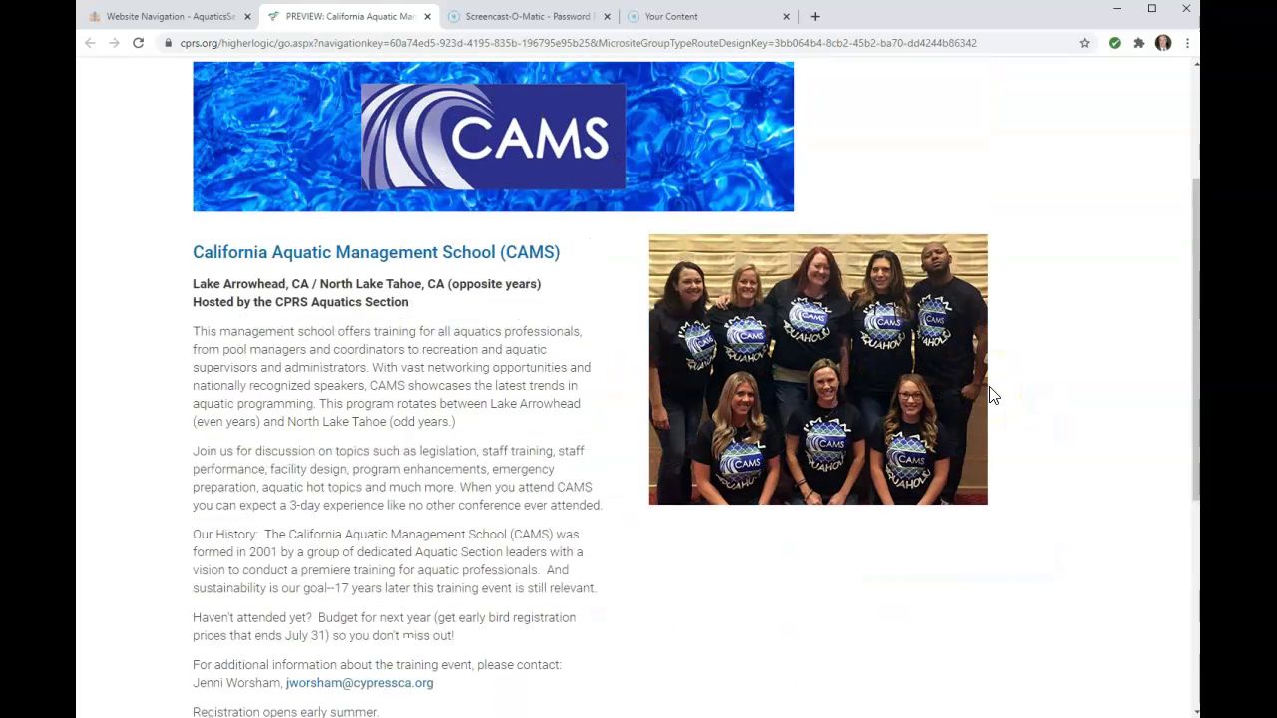
scroll(399, 419, up, 2)
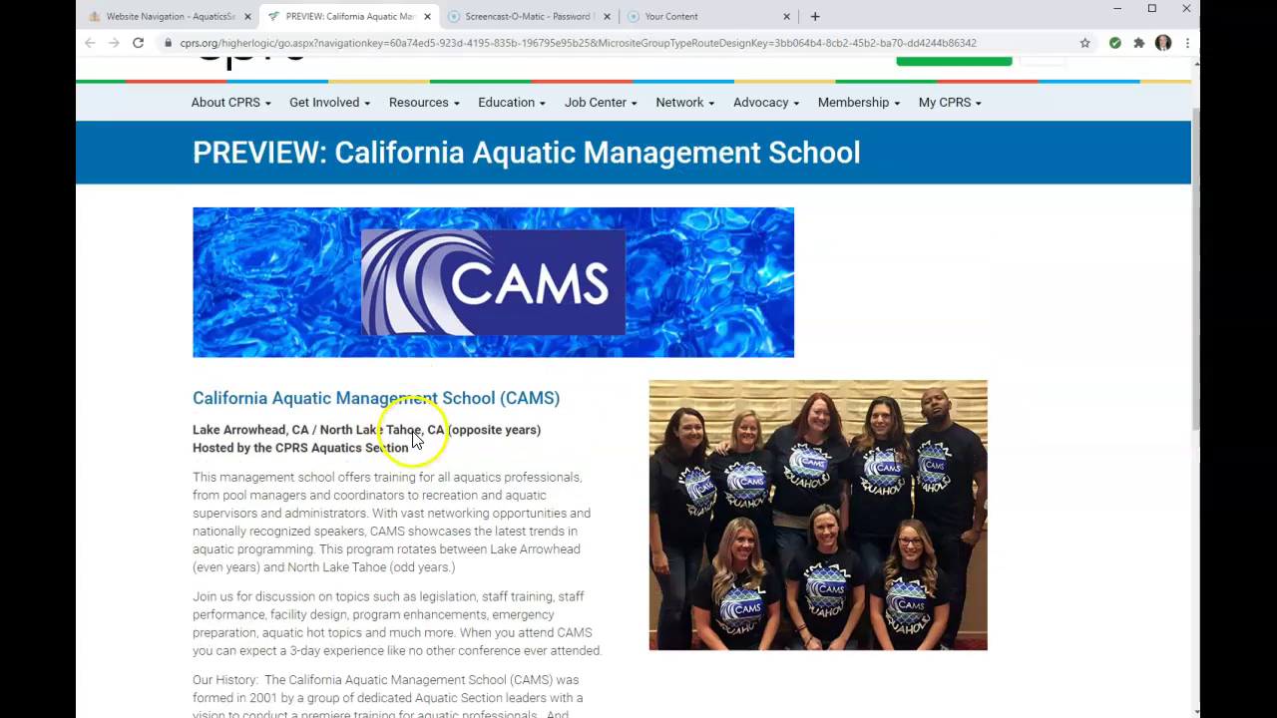
scroll(391, 552, down, 6)
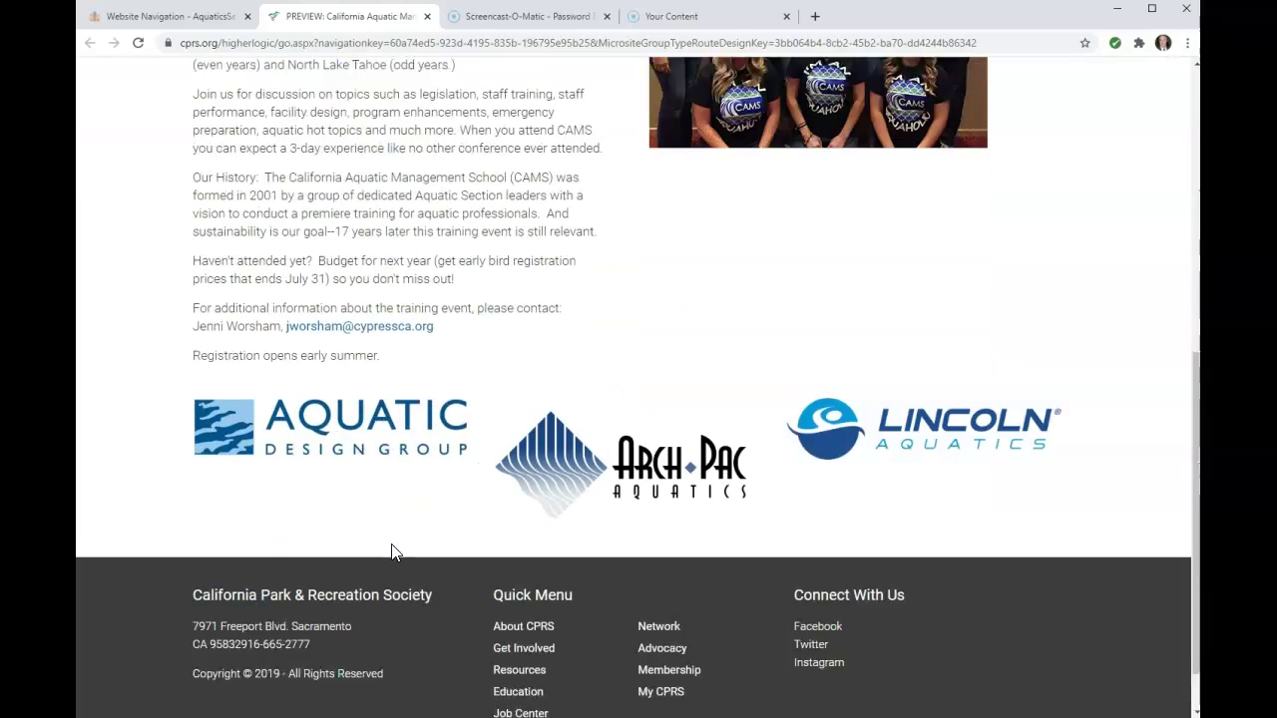
scroll(392, 549, up, 6)
click(423, 133)
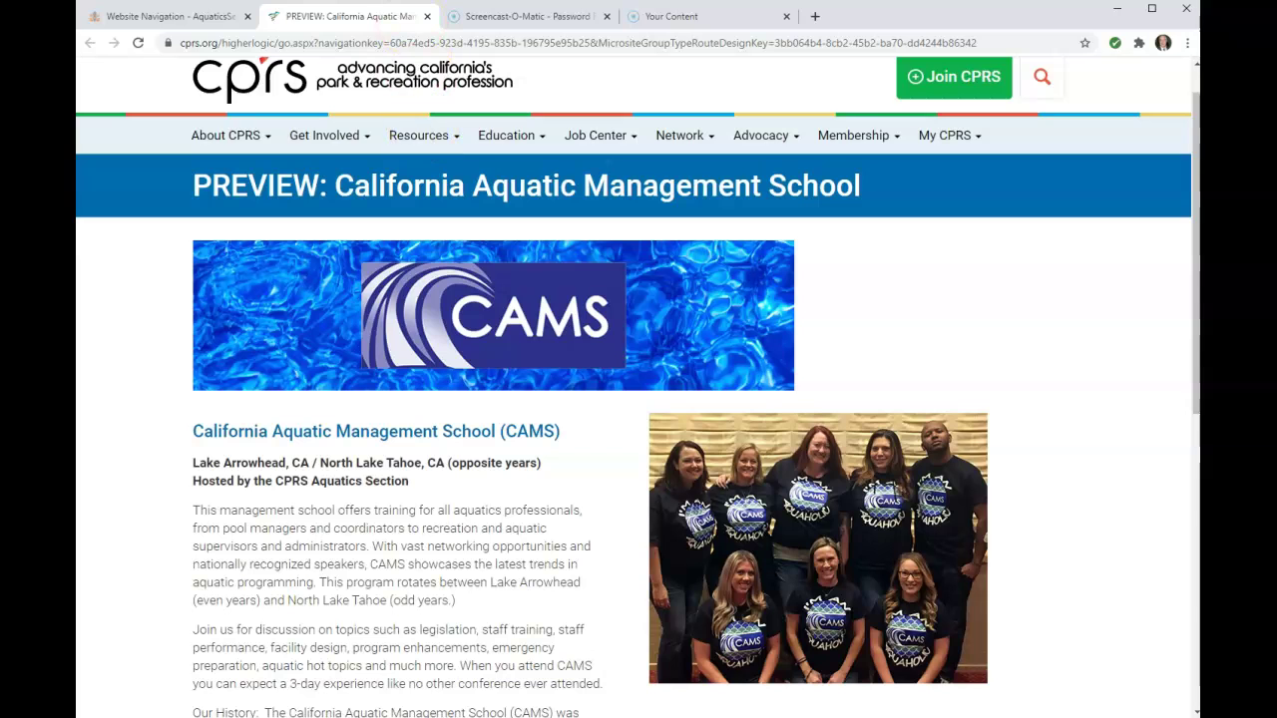
click(426, 17)
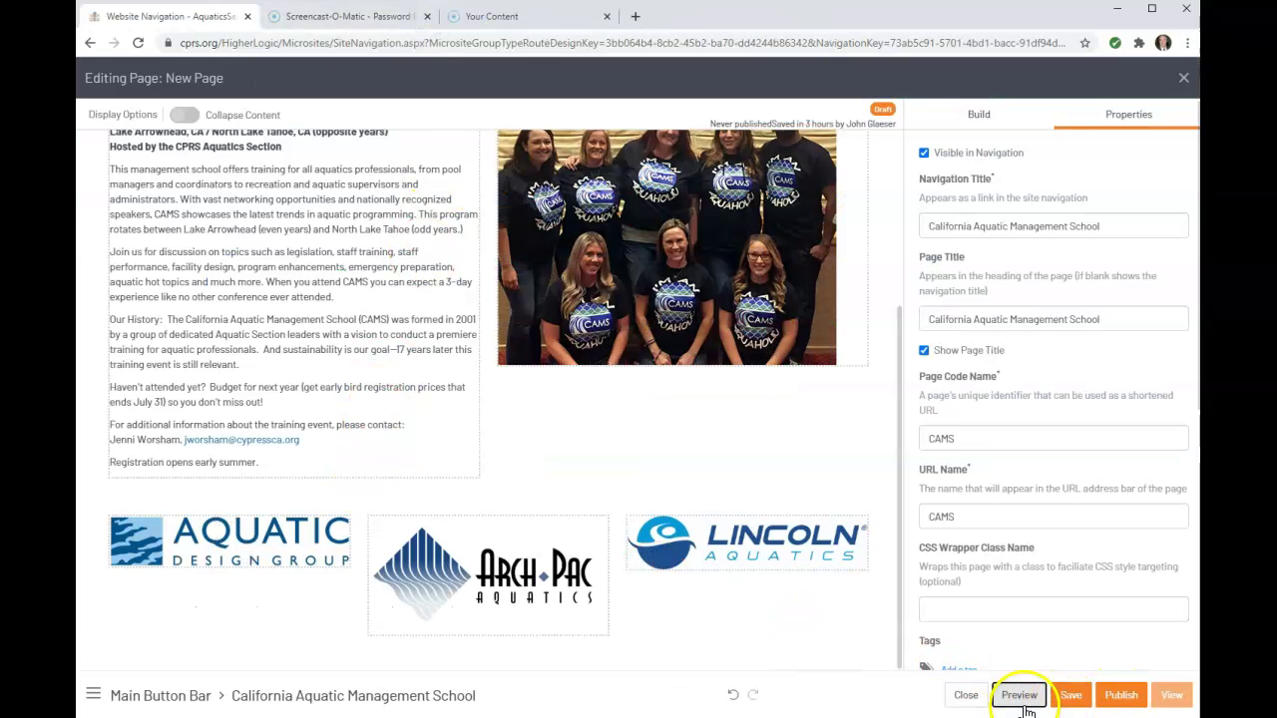
Publish the CAMS page and view it live at cprs.org/aquaticsection/cams2, scrolling to the logos
click(1111, 703)
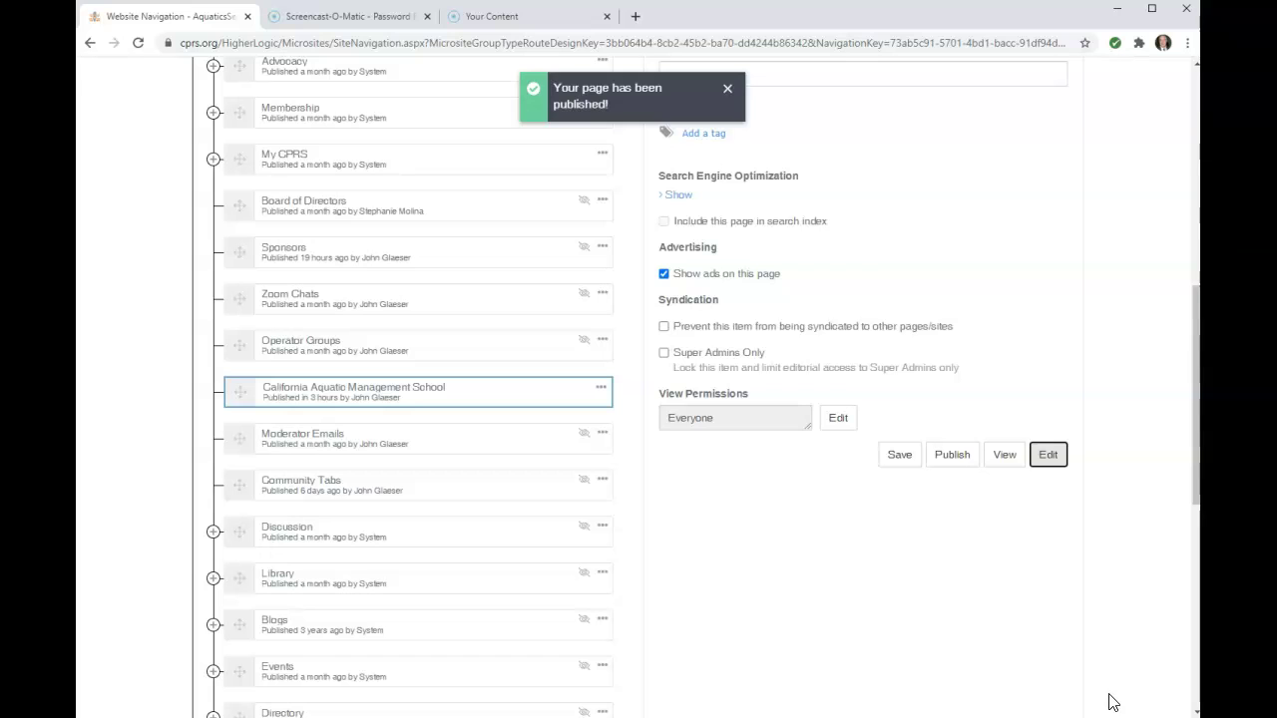
click(1003, 455)
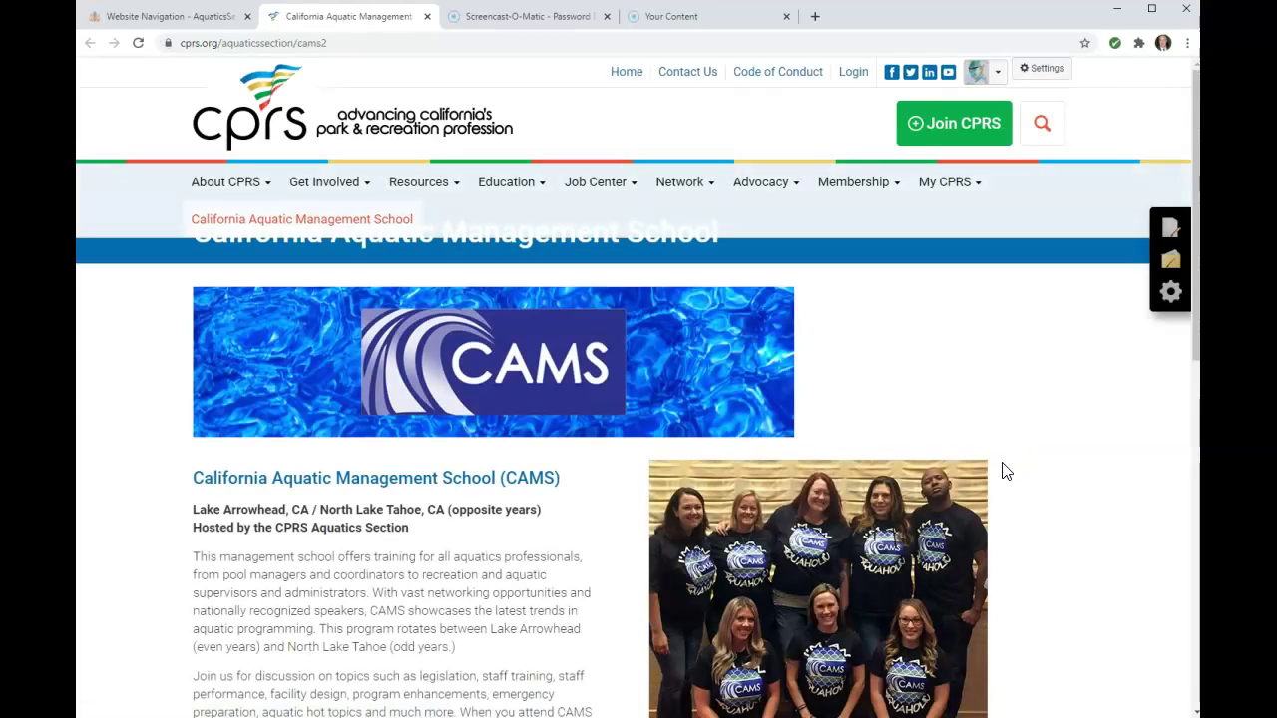
scroll(1006, 471, down, 5)
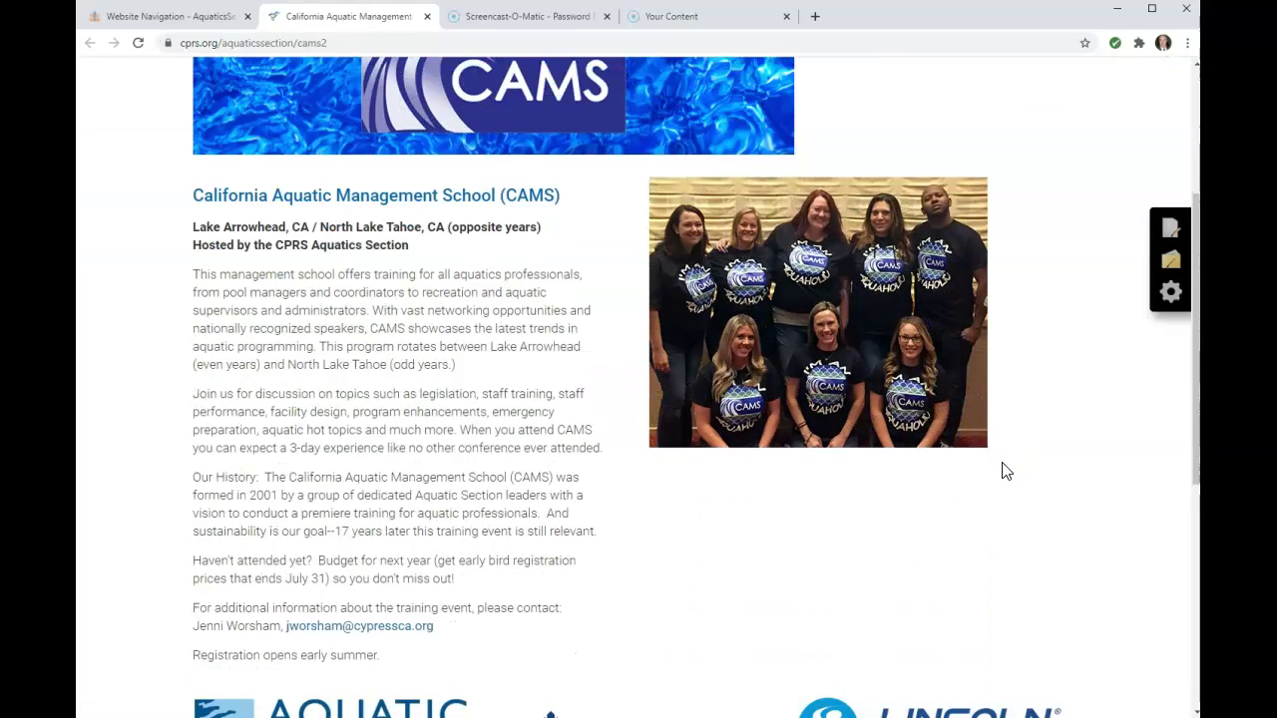
scroll(1006, 471, down, 1)
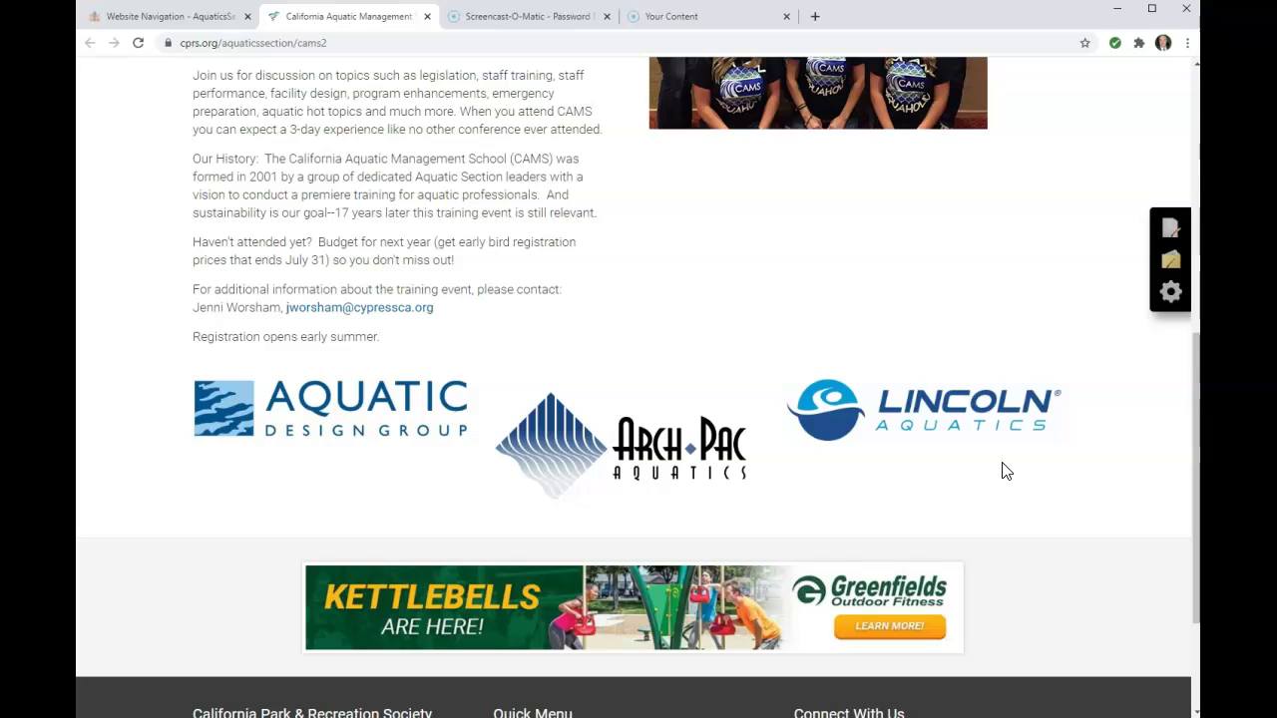